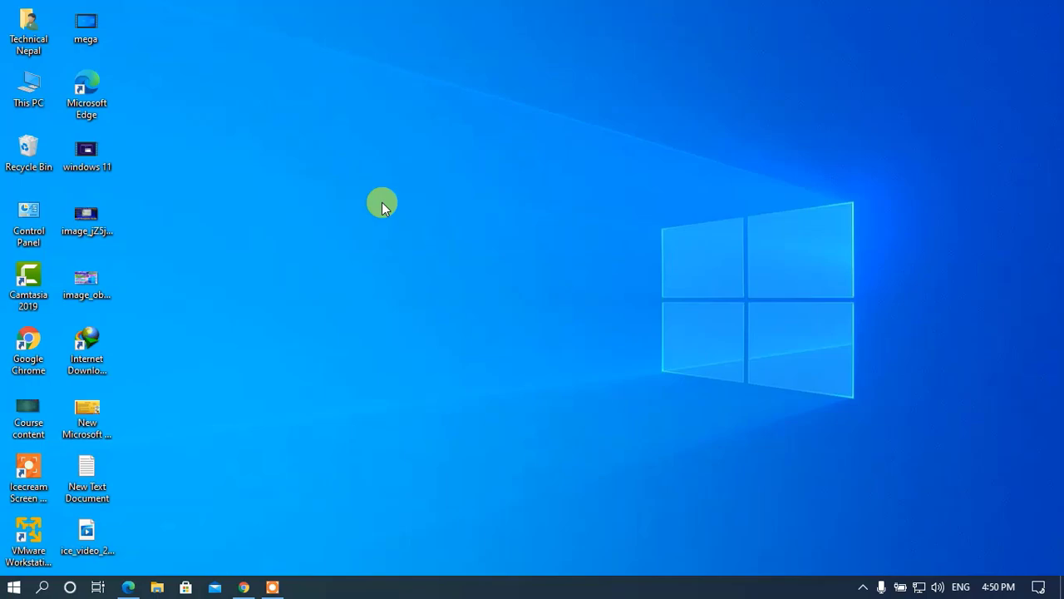
{"action": "right_click", "coordinate": [279, 126]}
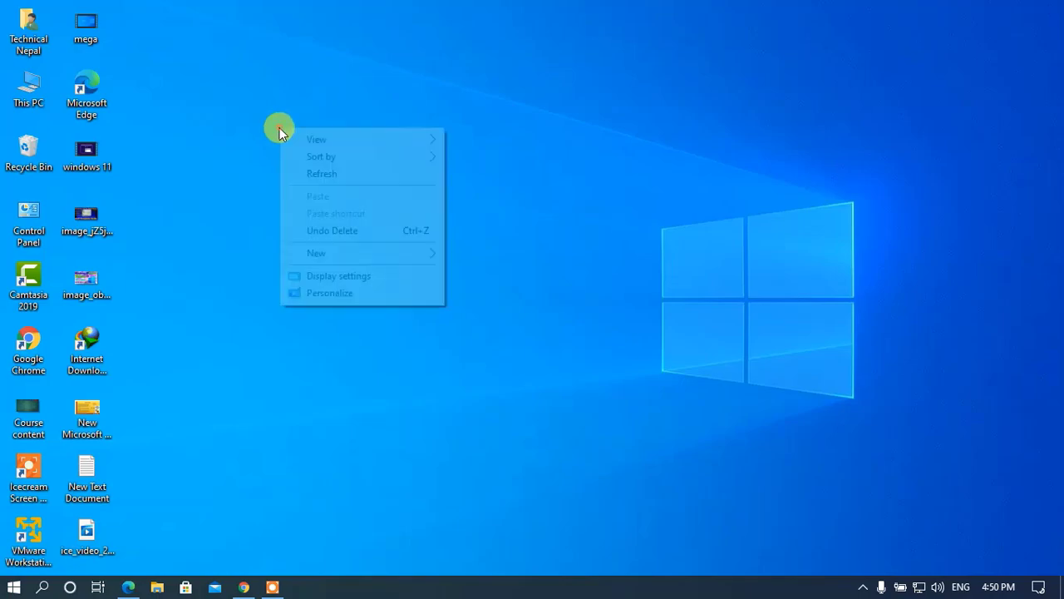
{"action": "right_click", "coordinate": [327, 178]}
{"action": "left_click", "coordinate": [363, 224]}
{"action": "right_click", "coordinate": [381, 227]}
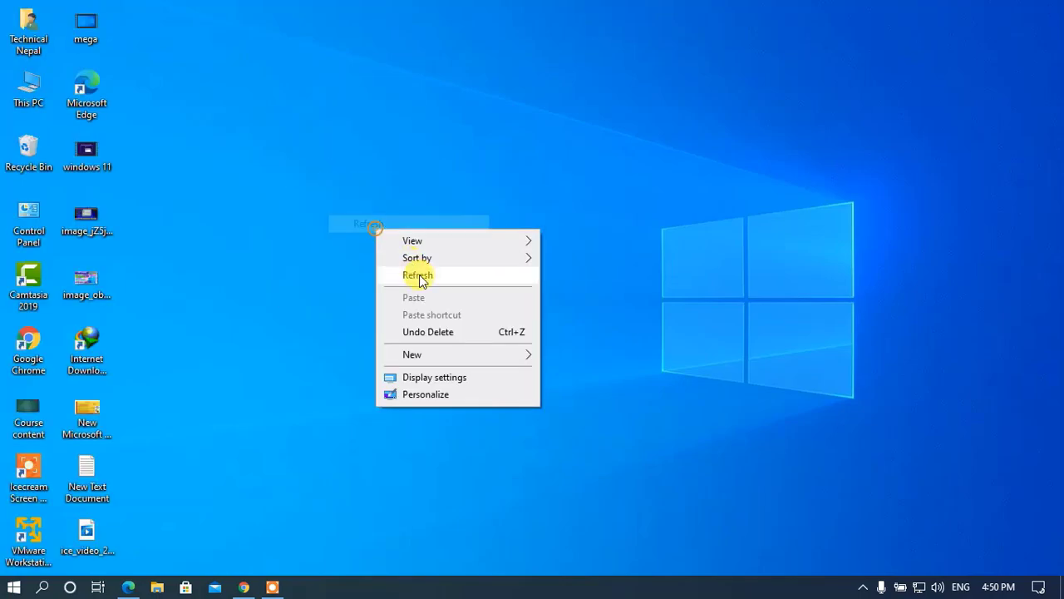
{"action": "left_click", "coordinate": [409, 273]}
{"action": "right_click", "coordinate": [309, 159]}
{"action": "left_click", "coordinate": [353, 212]}
{"action": "right_click", "coordinate": [353, 208]}
{"action": "left_click", "coordinate": [391, 253]}
{"action": "right_click", "coordinate": [347, 162]}
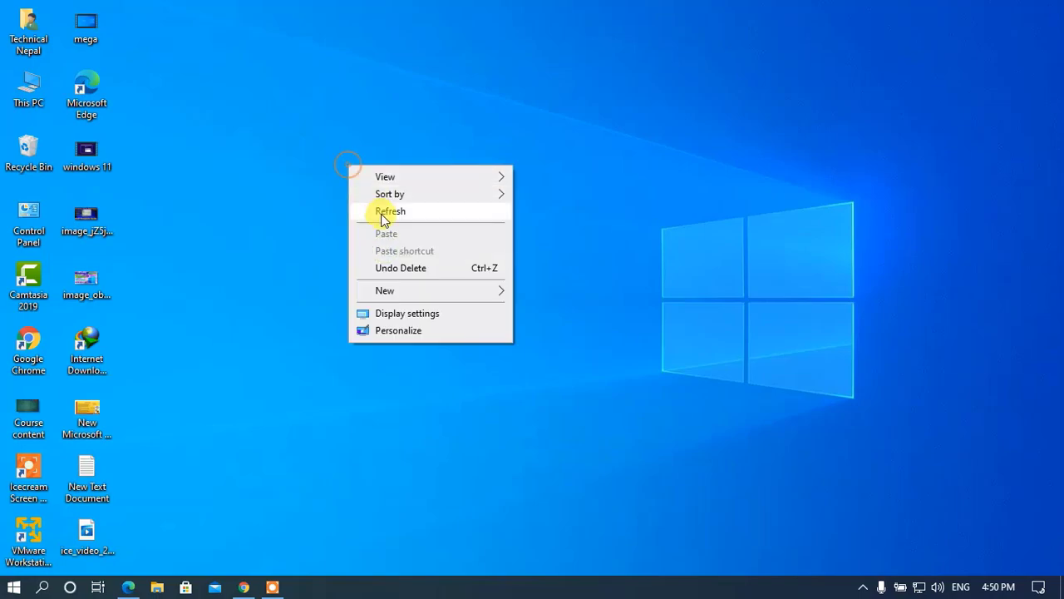
{"action": "left_click", "coordinate": [374, 212]}
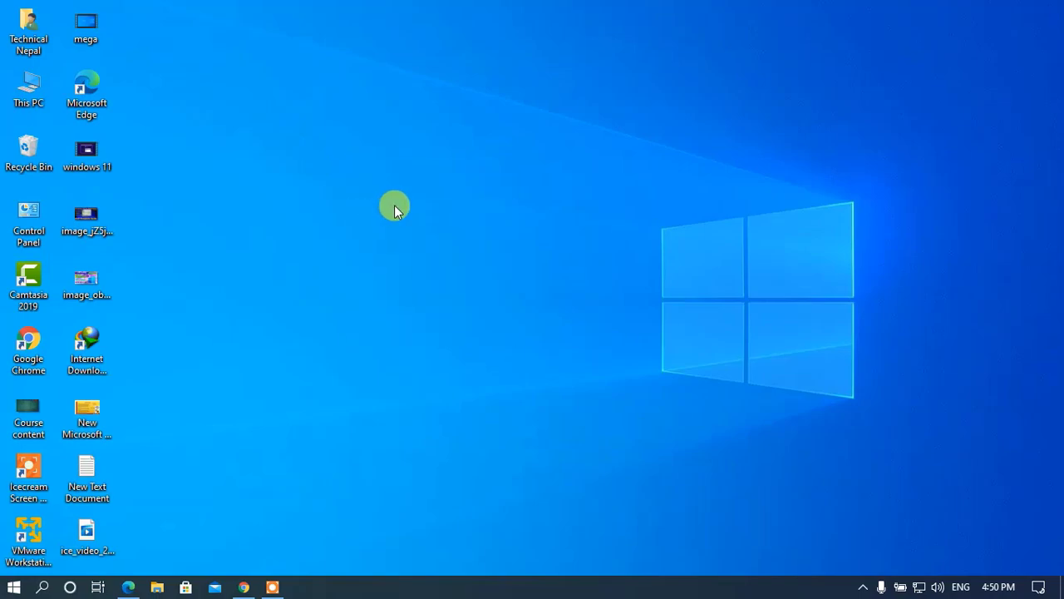
{"action": "right_click", "coordinate": [266, 208]}
{"action": "left_click", "coordinate": [305, 249]}
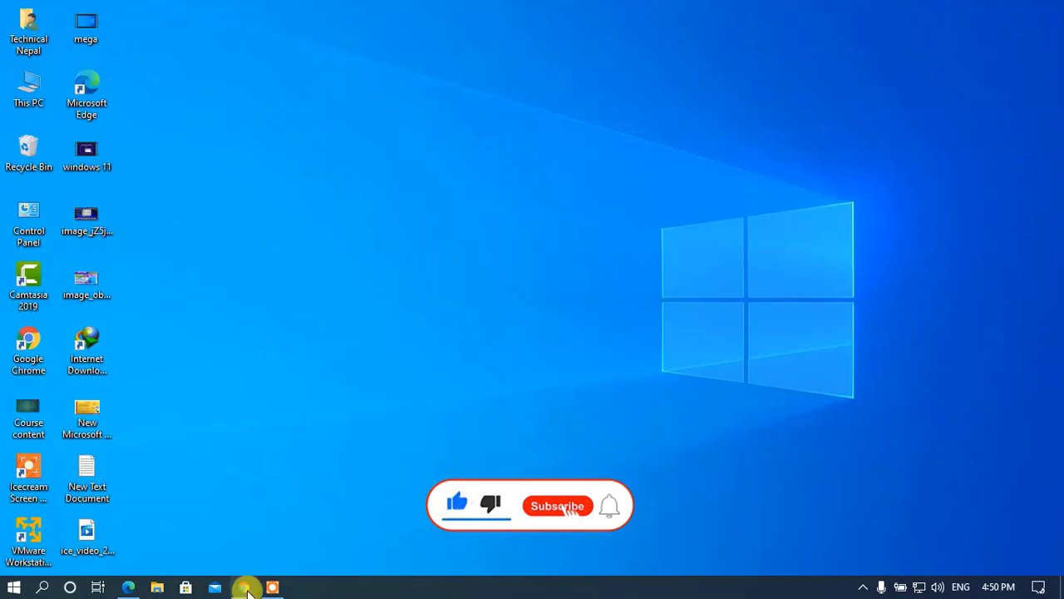
Switch to Google Chrome and search Google for "rufus download"
{"action": "left_click", "coordinate": [246, 588]}
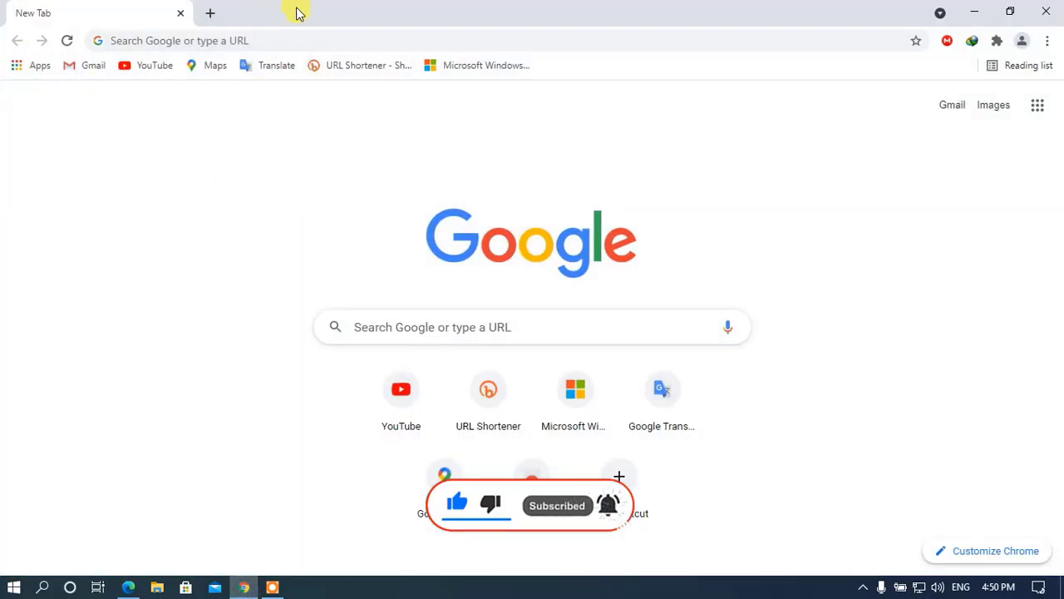
{"action": "left_click", "coordinate": [284, 43]}
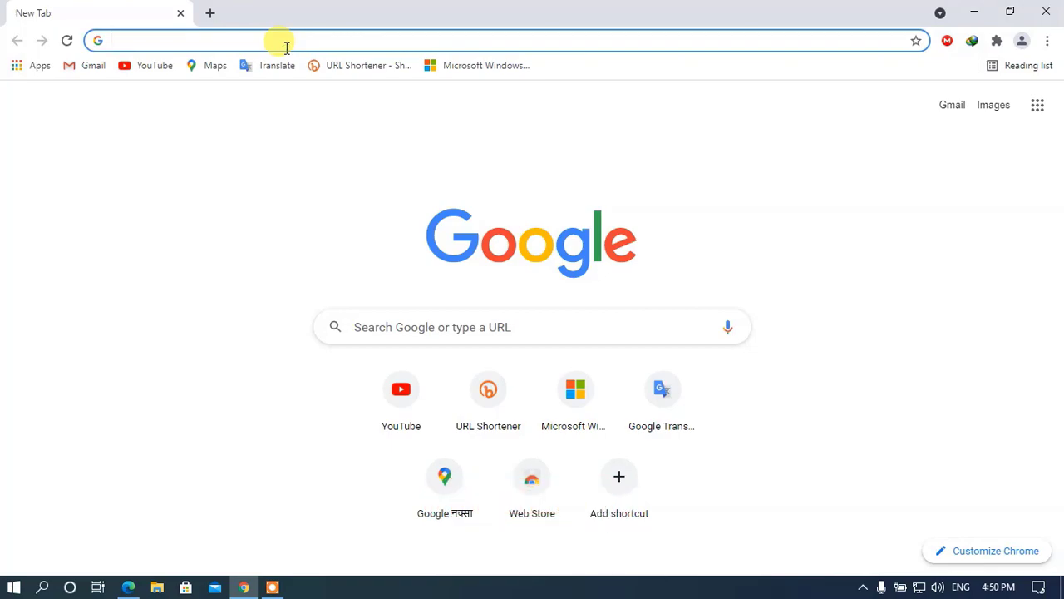
{"action": "type", "text": "rufu"}
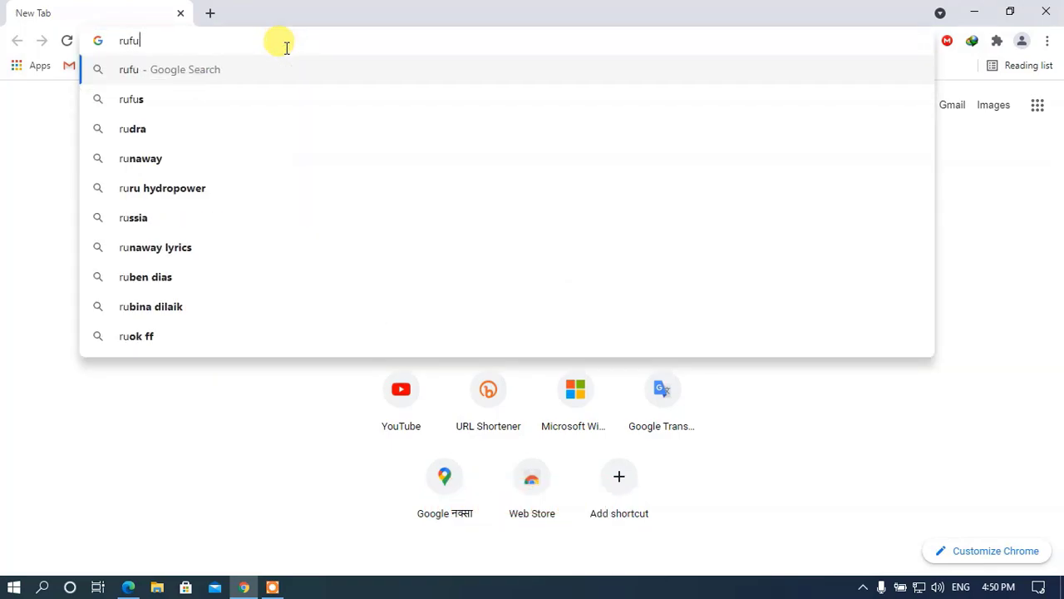
{"action": "type", "text": "s download"}
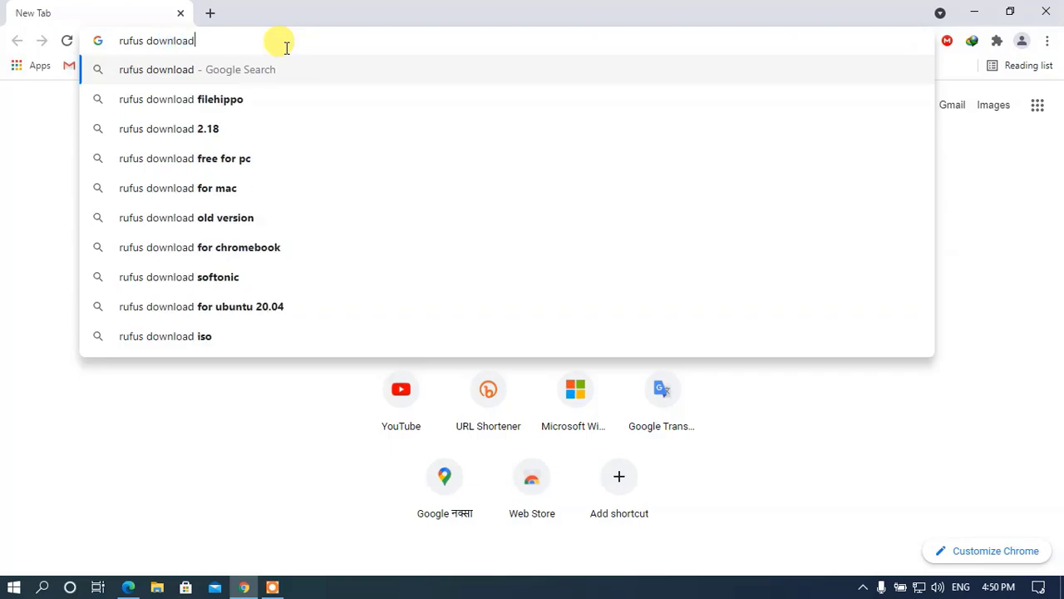
{"action": "key", "text": "Return"}
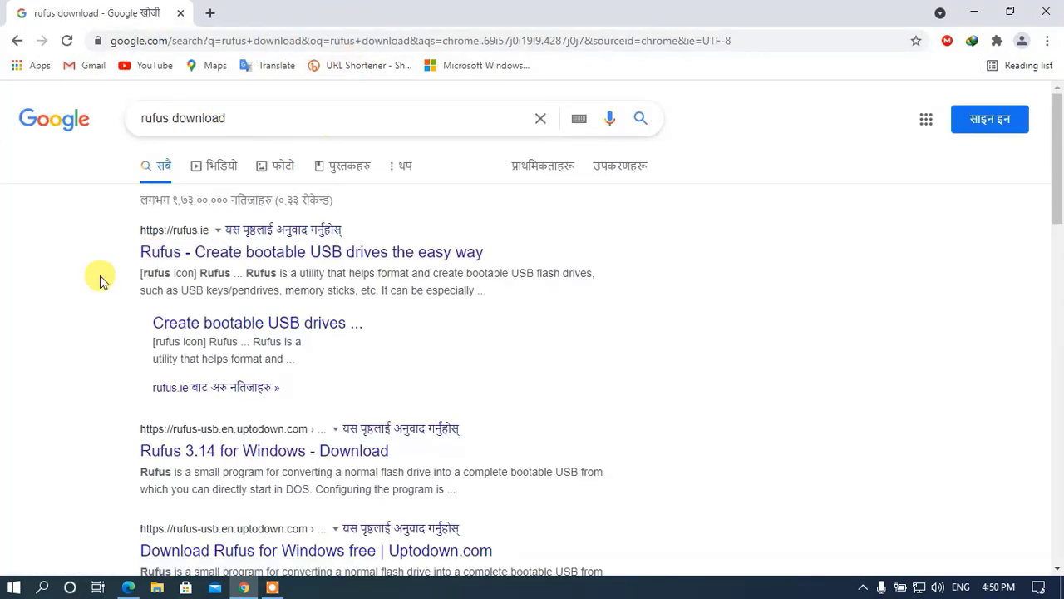
Open the rufus.ie site from the search results and request the Rufus 3.14 download
{"action": "left_click", "coordinate": [198, 256]}
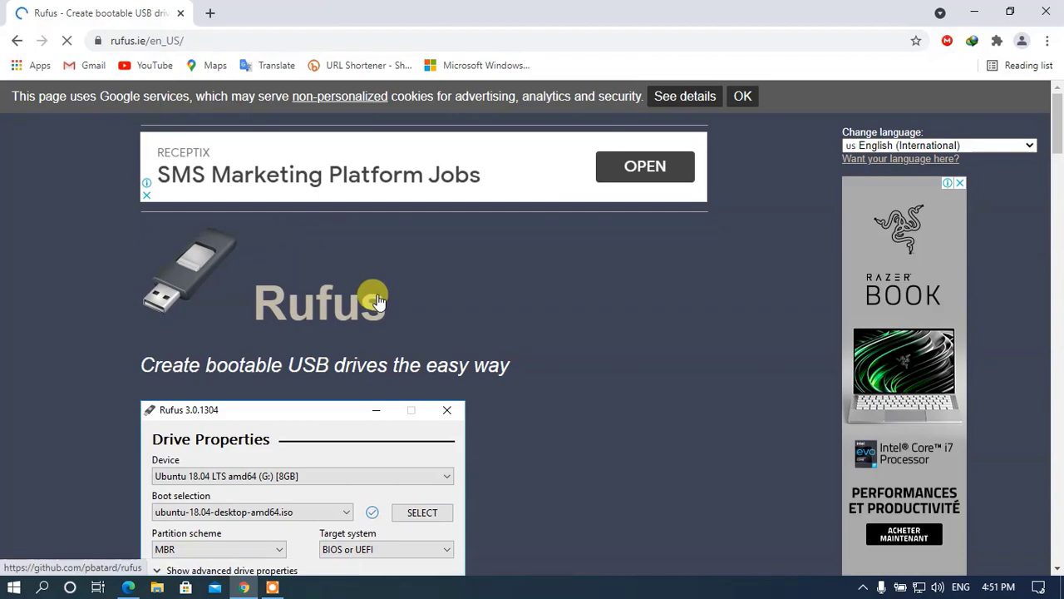
{"action": "scroll", "coordinate": [283, 316], "scroll_direction": "down", "scroll_amount": 4}
{"action": "scroll", "coordinate": [599, 285], "scroll_direction": "down", "scroll_amount": 4}
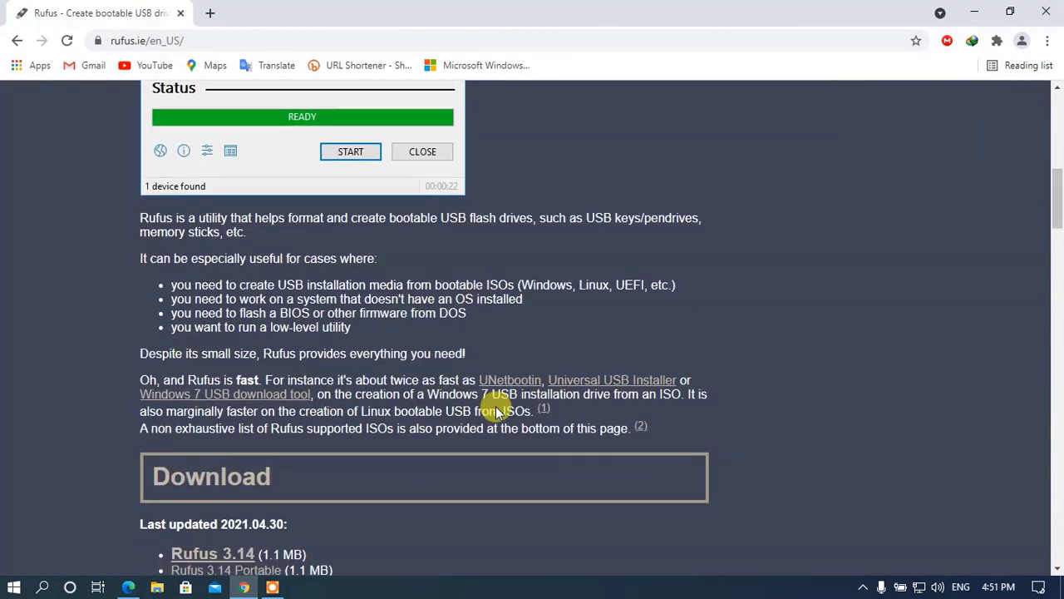
{"action": "scroll", "coordinate": [308, 380], "scroll_direction": "down", "scroll_amount": 2}
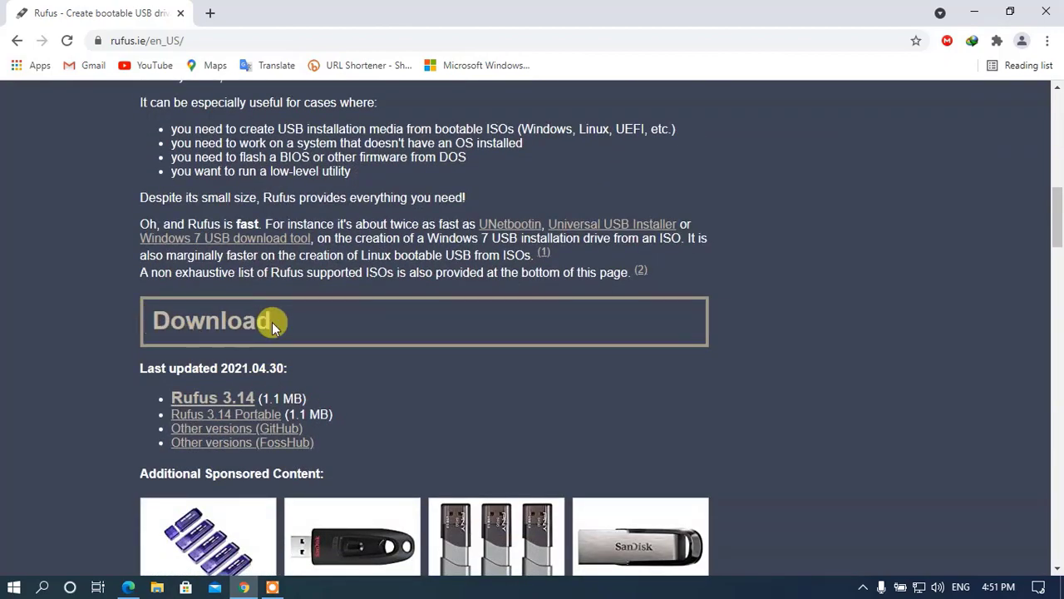
{"action": "scroll", "coordinate": [265, 320], "scroll_direction": "down", "scroll_amount": 1}
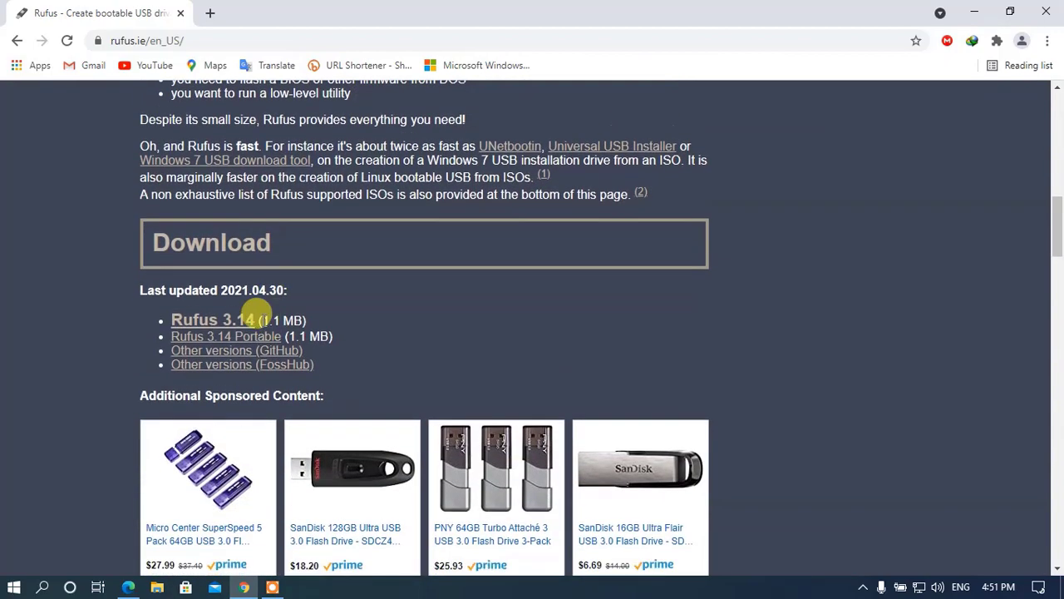
{"action": "left_click", "coordinate": [210, 325]}
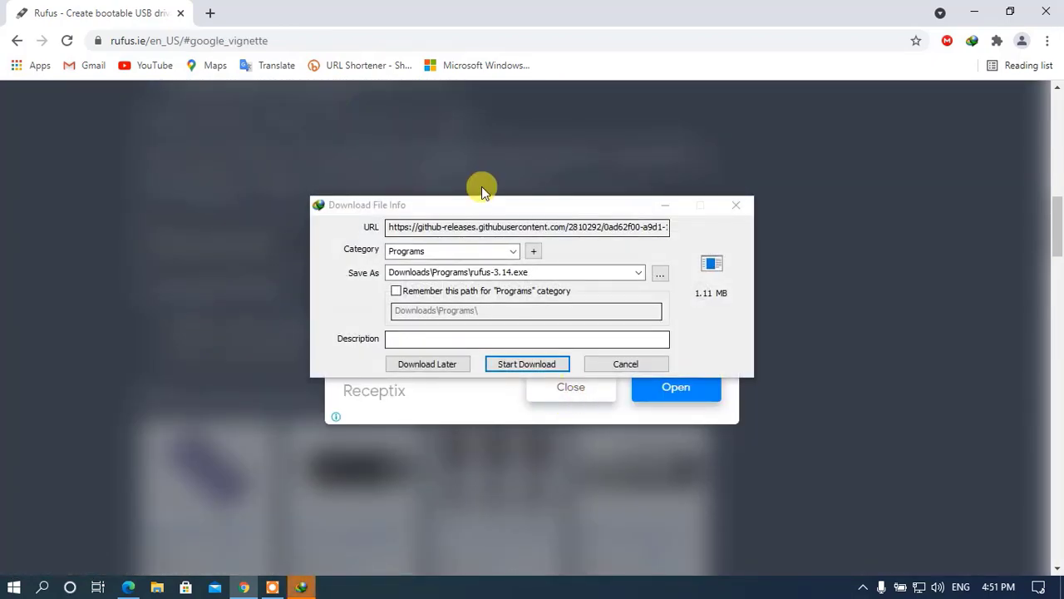
Download rufus-3.14.exe to Downloads\Programs with the download manager and dismiss its completion dialog
{"action": "left_click_drag", "start_coordinate": [491, 213], "coordinate": [394, 159]}
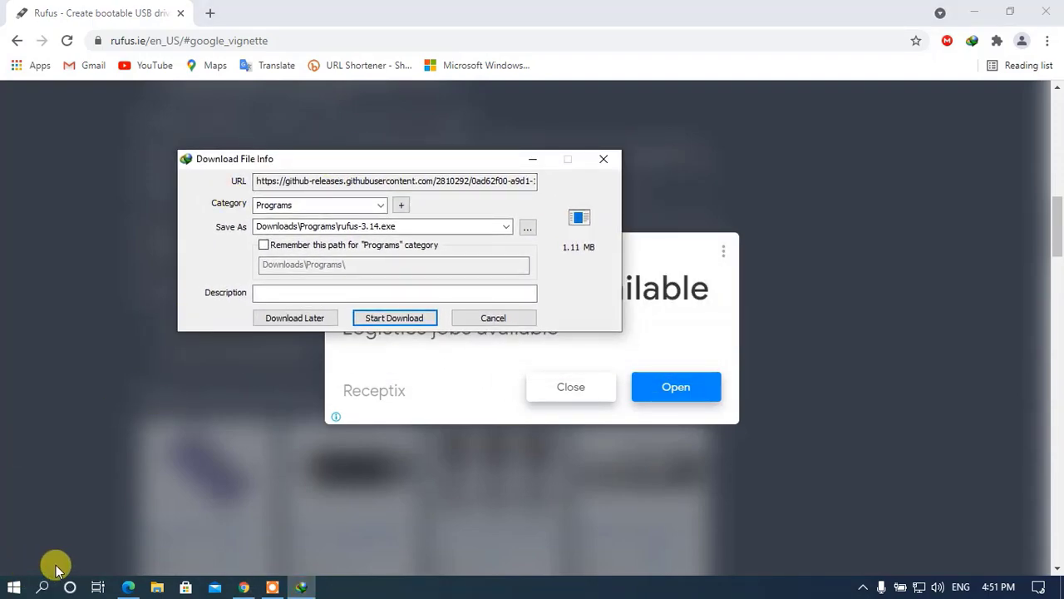
{"action": "left_click", "coordinate": [363, 320]}
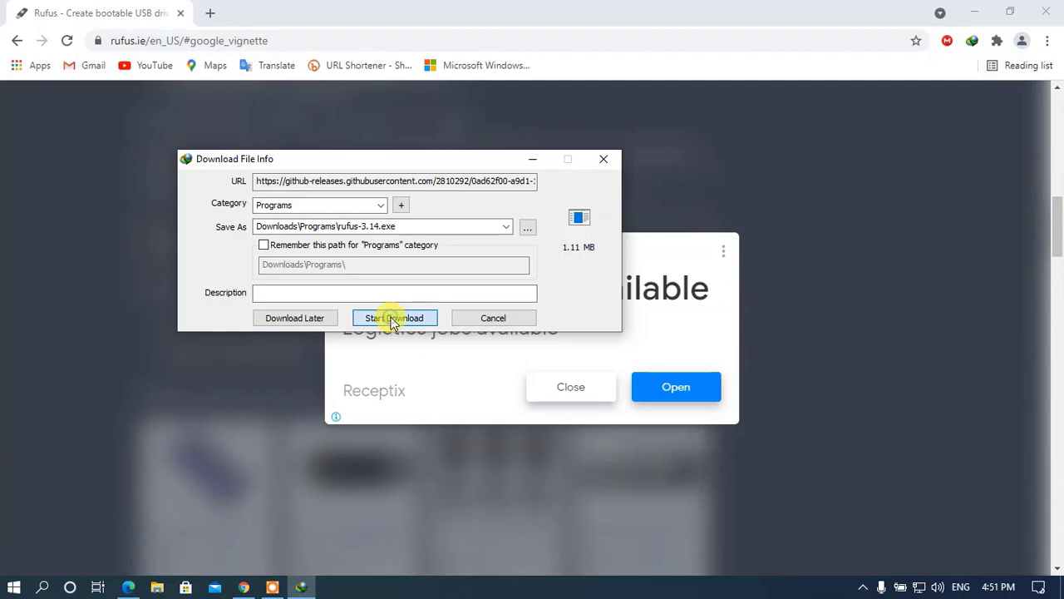
{"action": "left_click_drag", "start_coordinate": [472, 208], "coordinate": [359, 185]}
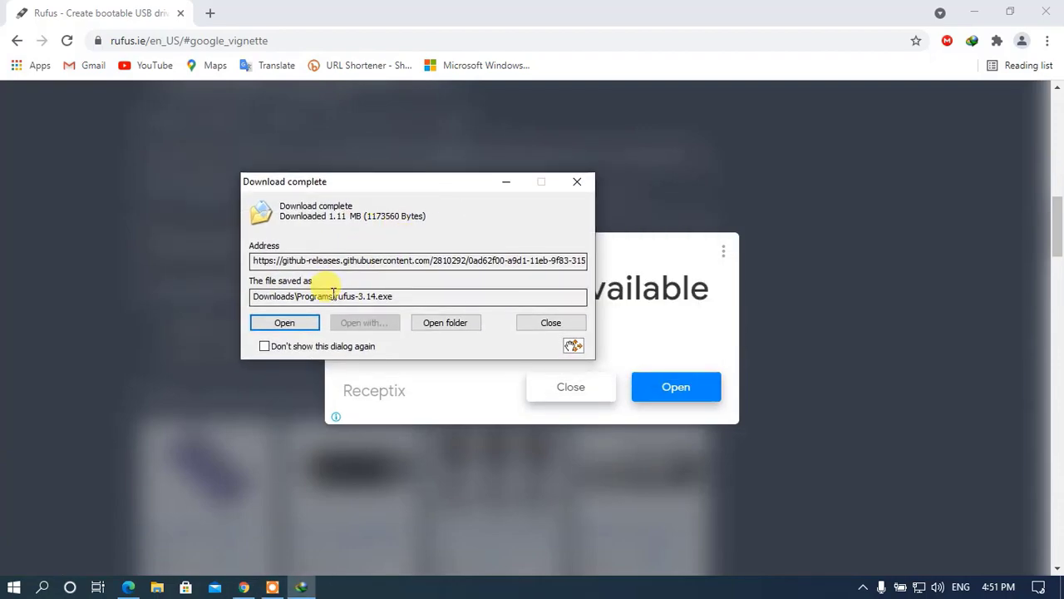
{"action": "left_click", "coordinate": [577, 181]}
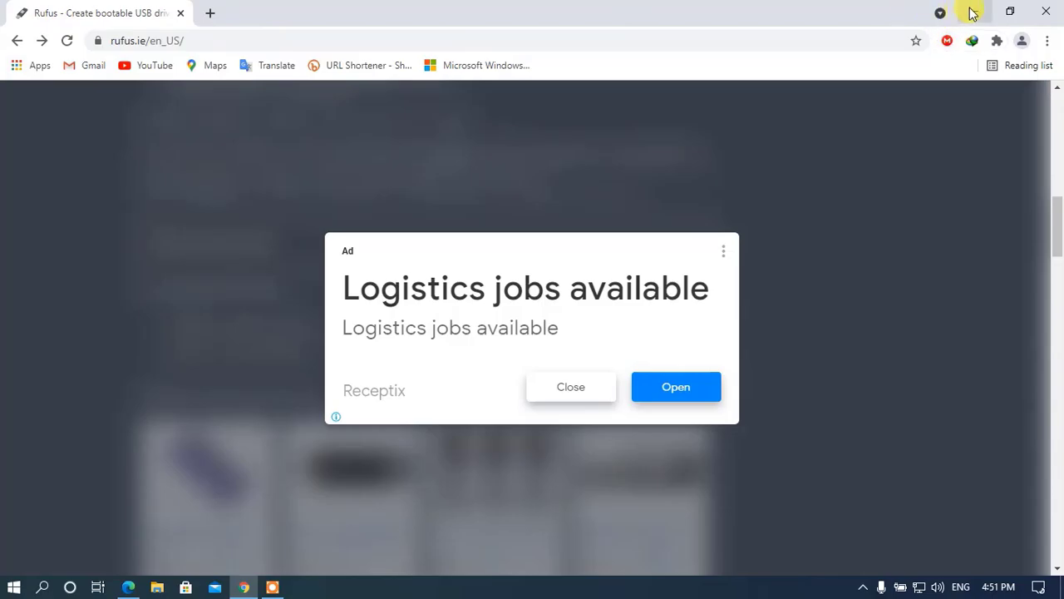
Minimize the browser and open the Programs folder inside Downloads in File Explorer
{"action": "left_click", "coordinate": [971, 13]}
{"action": "right_click", "coordinate": [364, 136]}
{"action": "left_click", "coordinate": [393, 181]}
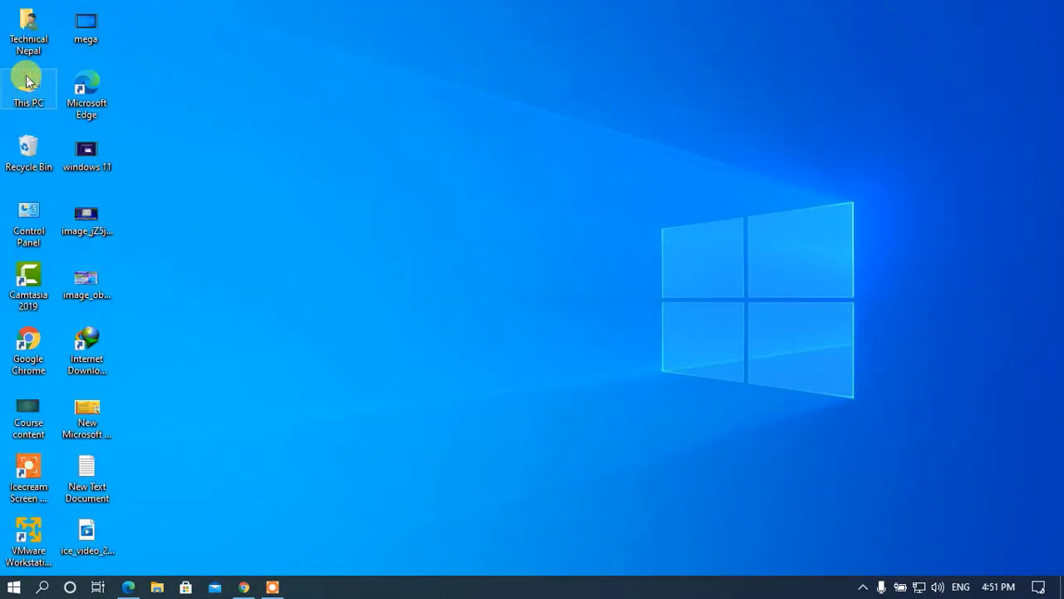
{"action": "double_click", "coordinate": [25, 81]}
{"action": "double_click", "coordinate": [806, 123]}
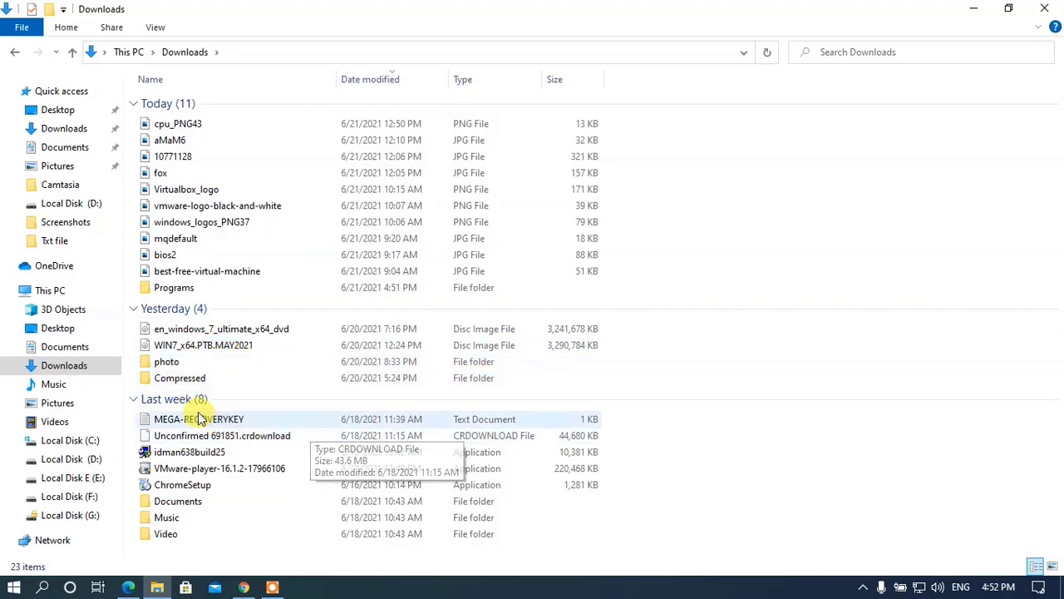
{"action": "double_click", "coordinate": [190, 287]}
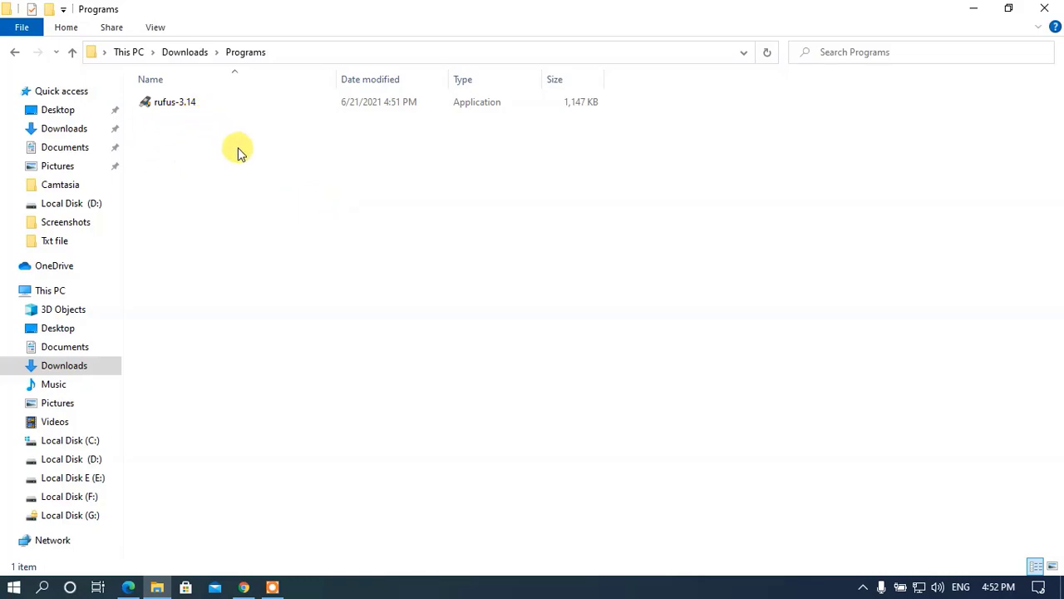
Put the rufus-3.14 application from the Programs folder onto the desktop beside the existing icons, closing the folder window
{"action": "right_click", "coordinate": [230, 106]}
{"action": "left_click", "coordinate": [191, 107]}
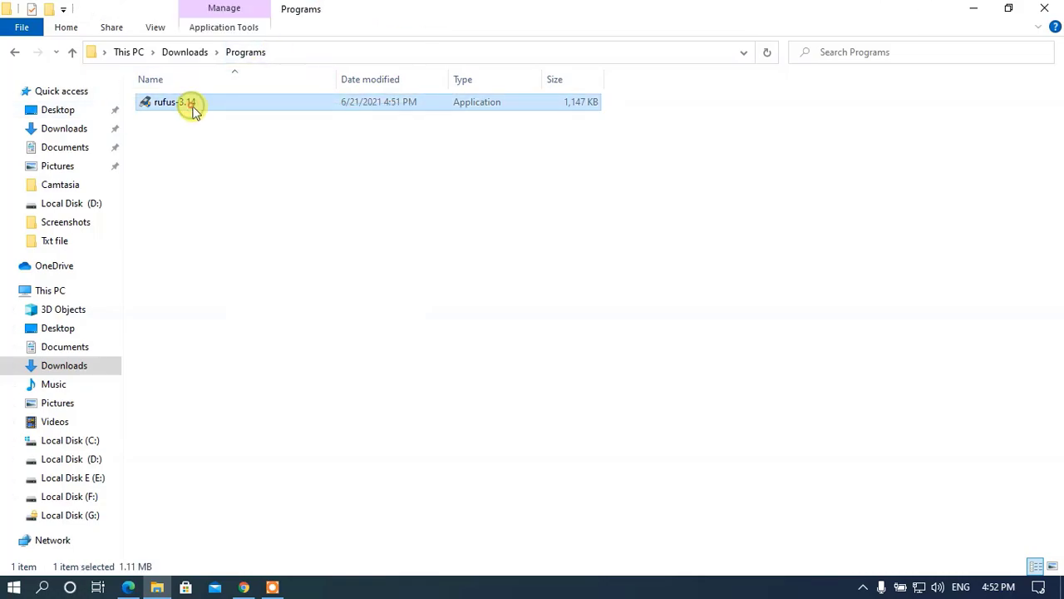
{"action": "right_click", "coordinate": [190, 107]}
{"action": "left_click", "coordinate": [237, 398]}
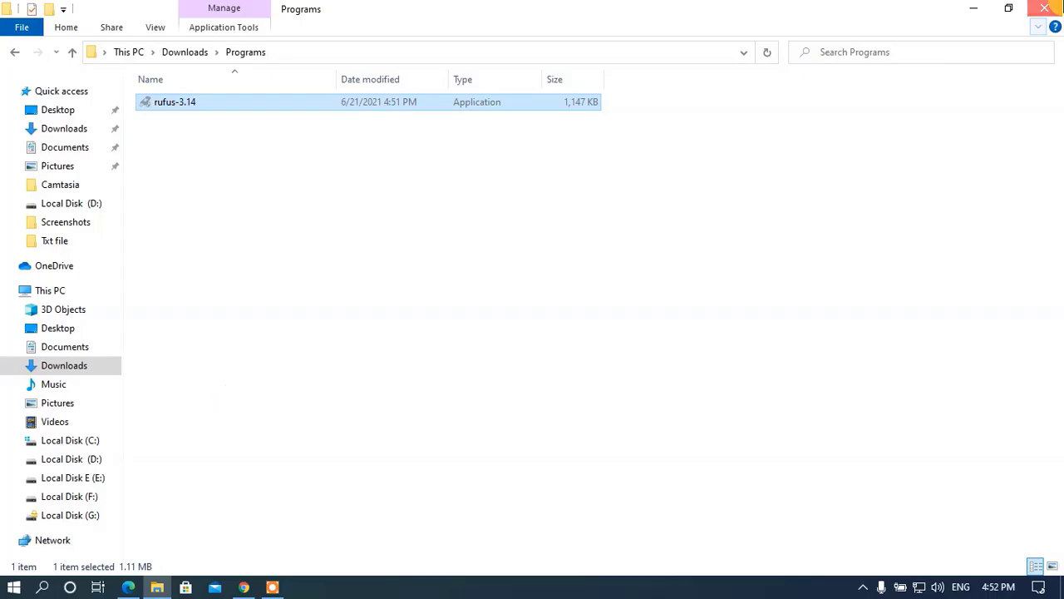
{"action": "left_click", "coordinate": [1044, 8]}
{"action": "right_click", "coordinate": [350, 78]}
{"action": "left_click", "coordinate": [397, 151]}
{"action": "right_click", "coordinate": [211, 125]}
{"action": "left_click", "coordinate": [238, 167]}
{"action": "left_click_drag", "start_coordinate": [404, 25], "coordinate": [241, 133]}
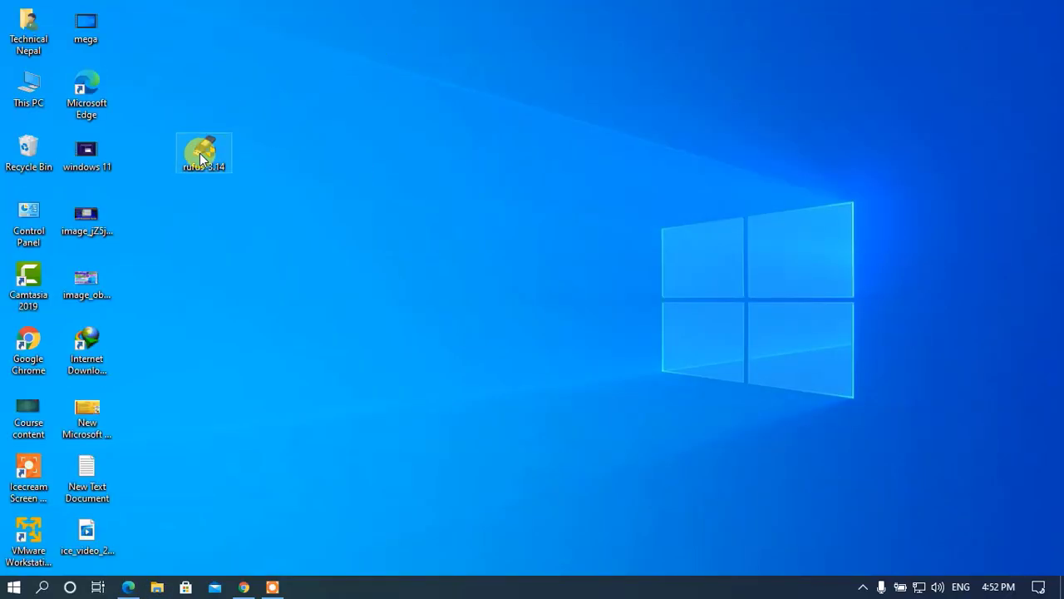
Launch rufus-3.14 from the desktop, grant it permission to run, and decline online update checks
{"action": "left_click", "coordinate": [277, 137]}
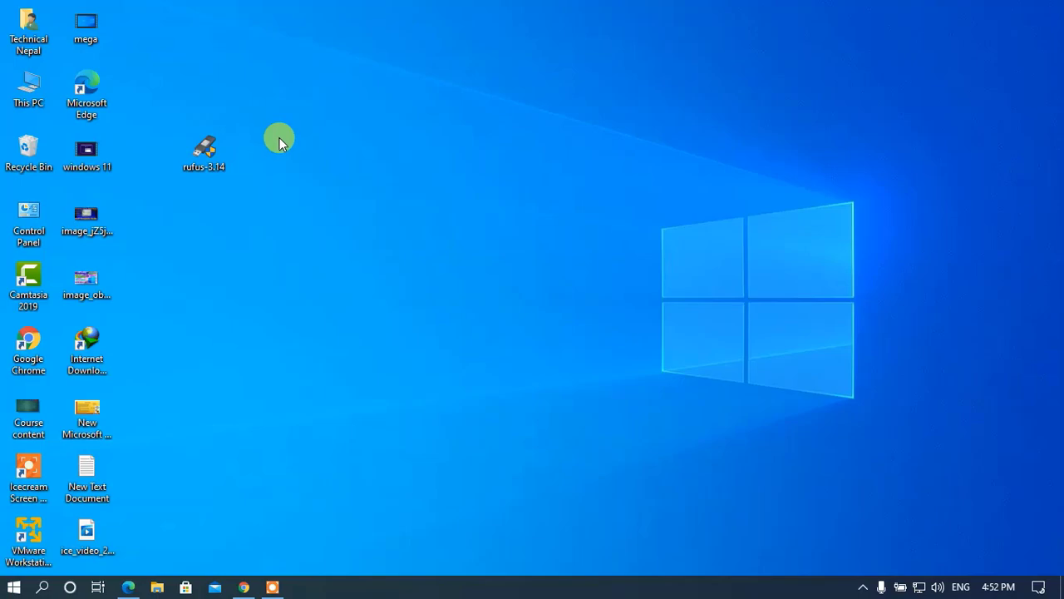
{"action": "left_click", "coordinate": [208, 150]}
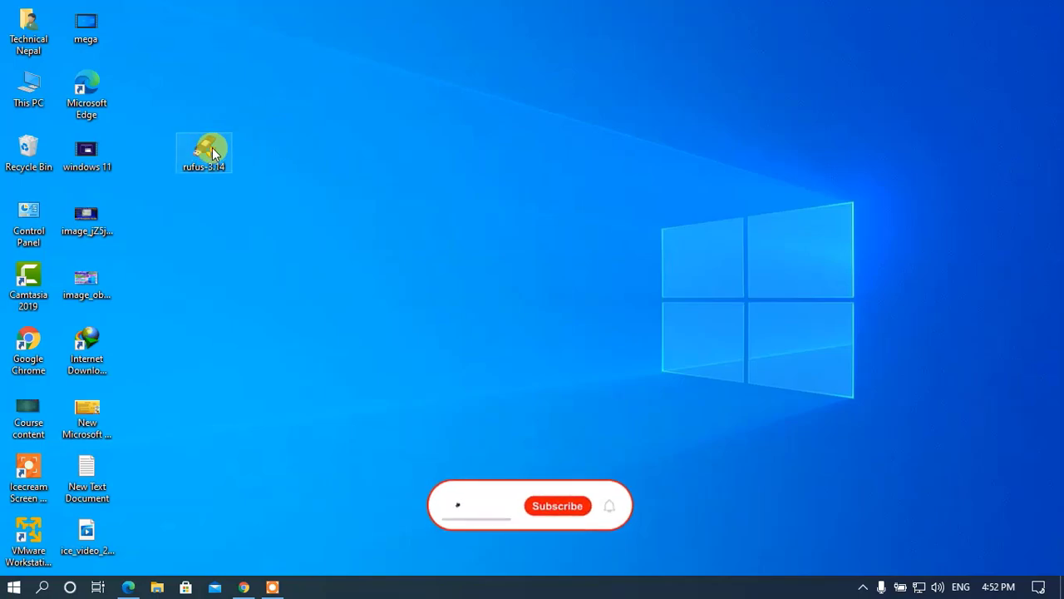
{"action": "double_click", "coordinate": [218, 148]}
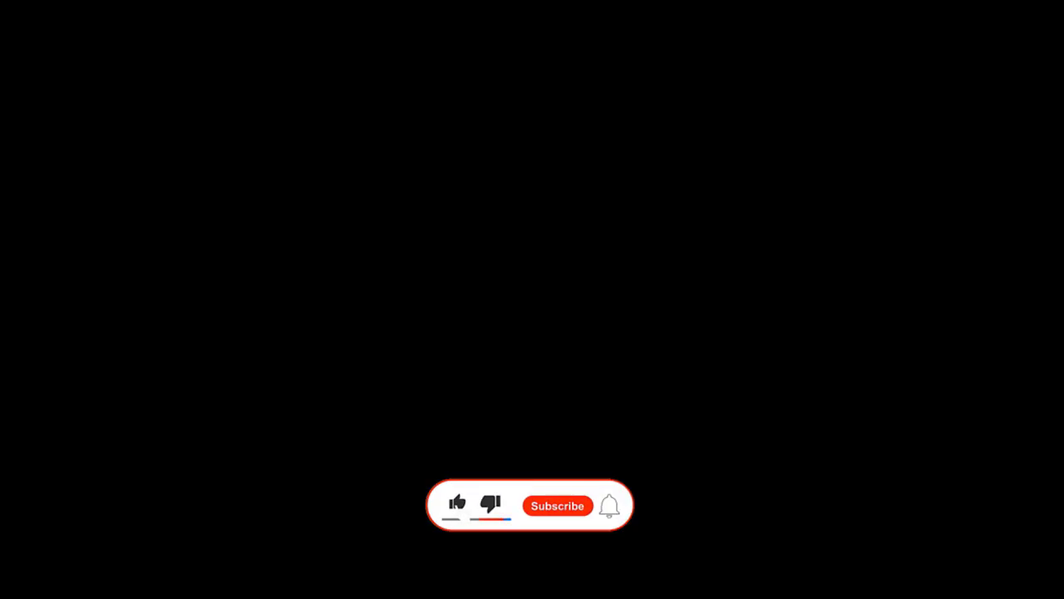
{"action": "left_click", "coordinate": [463, 388]}
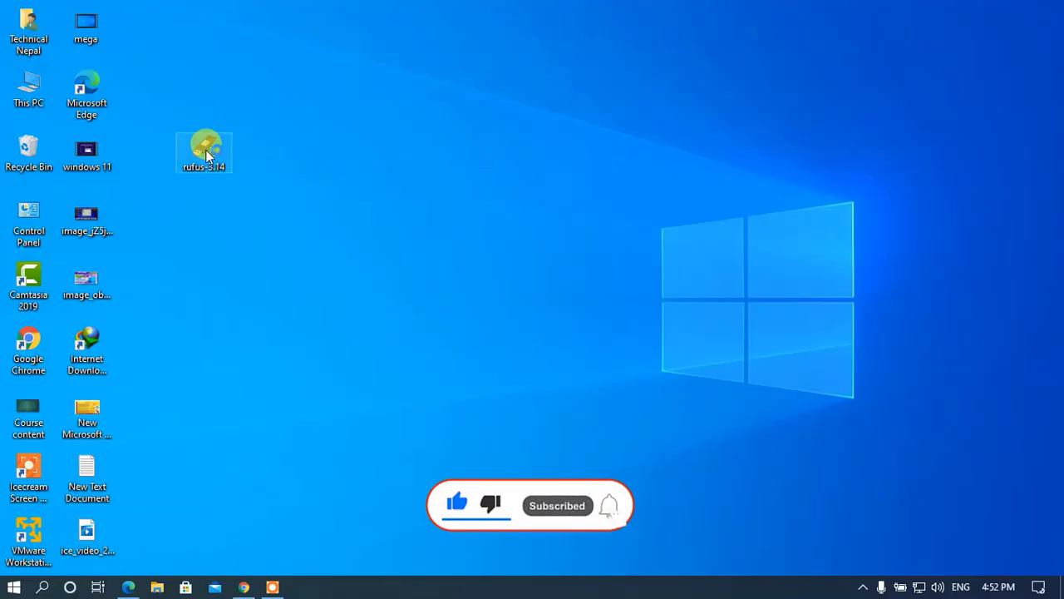
{"action": "left_click_drag", "start_coordinate": [435, 231], "coordinate": [422, 169]}
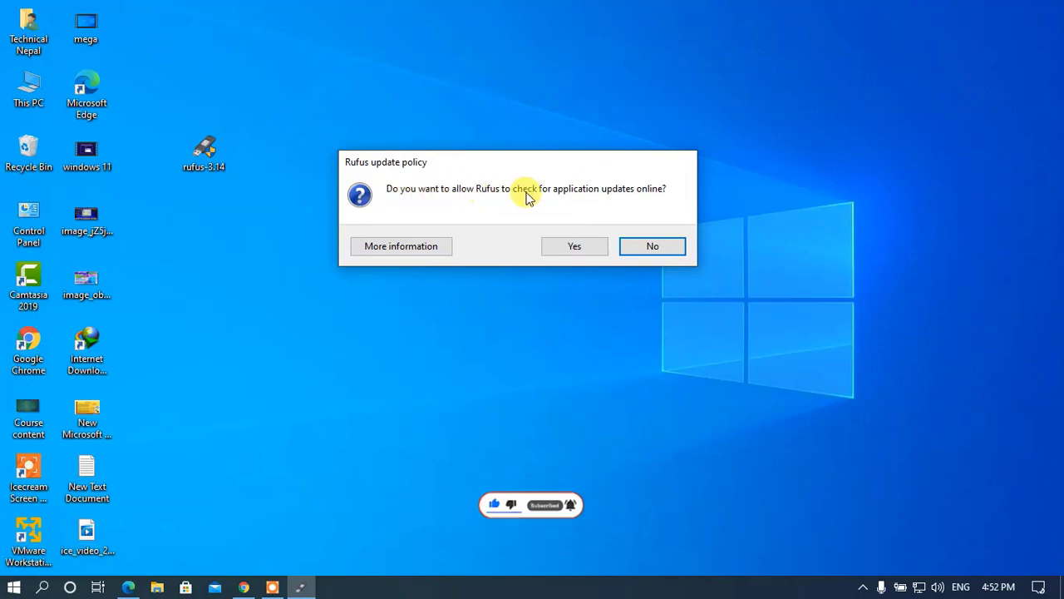
{"action": "left_click", "coordinate": [652, 246]}
Examine the Device and Boot selection settings in the Rufus window
{"action": "left_click_drag", "start_coordinate": [505, 58], "coordinate": [471, 44]}
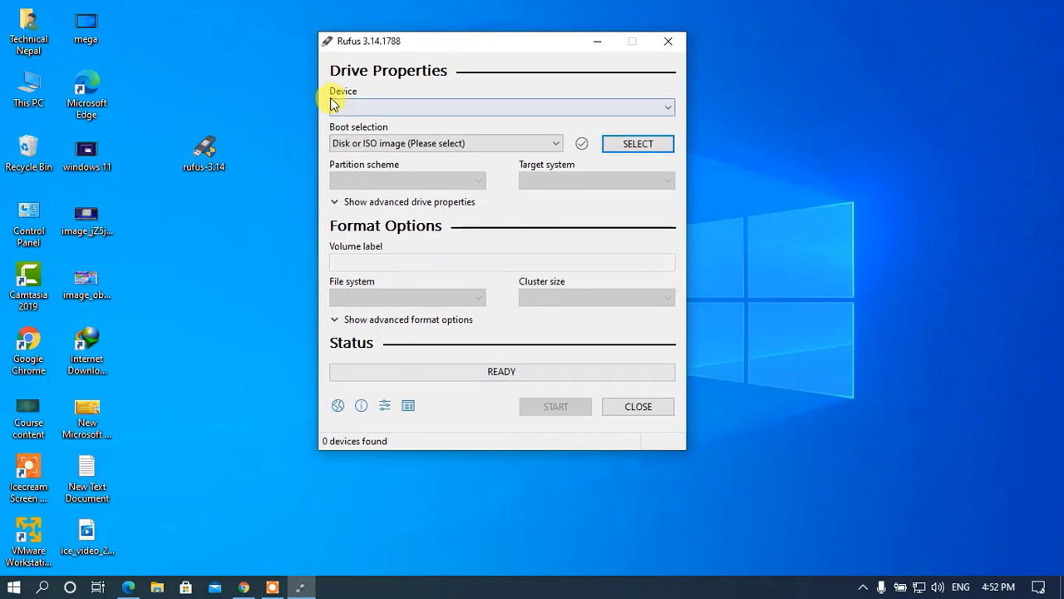
{"action": "left_click", "coordinate": [415, 106]}
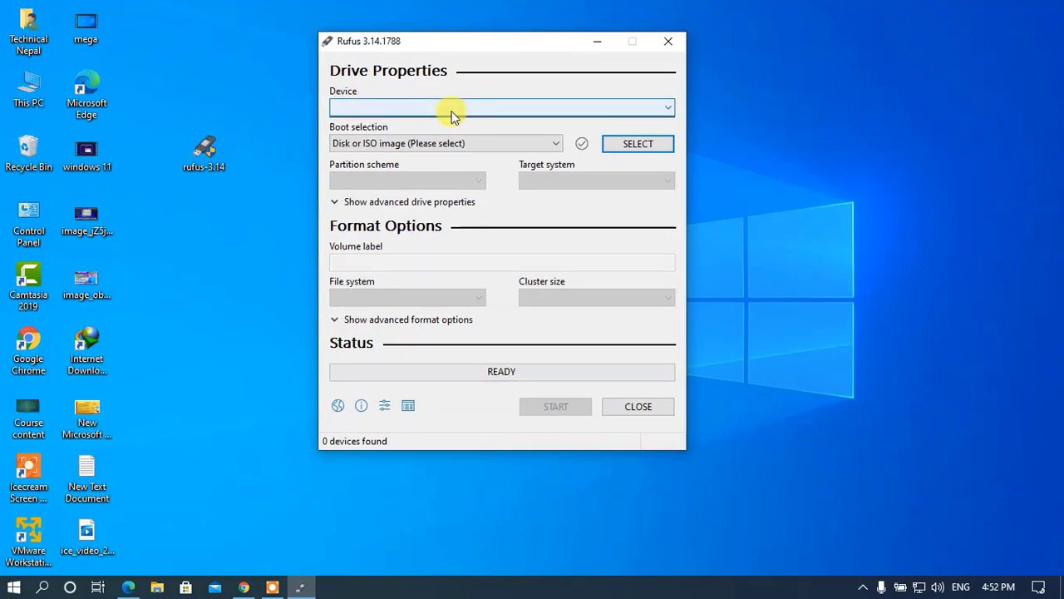
{"action": "left_click", "coordinate": [637, 147]}
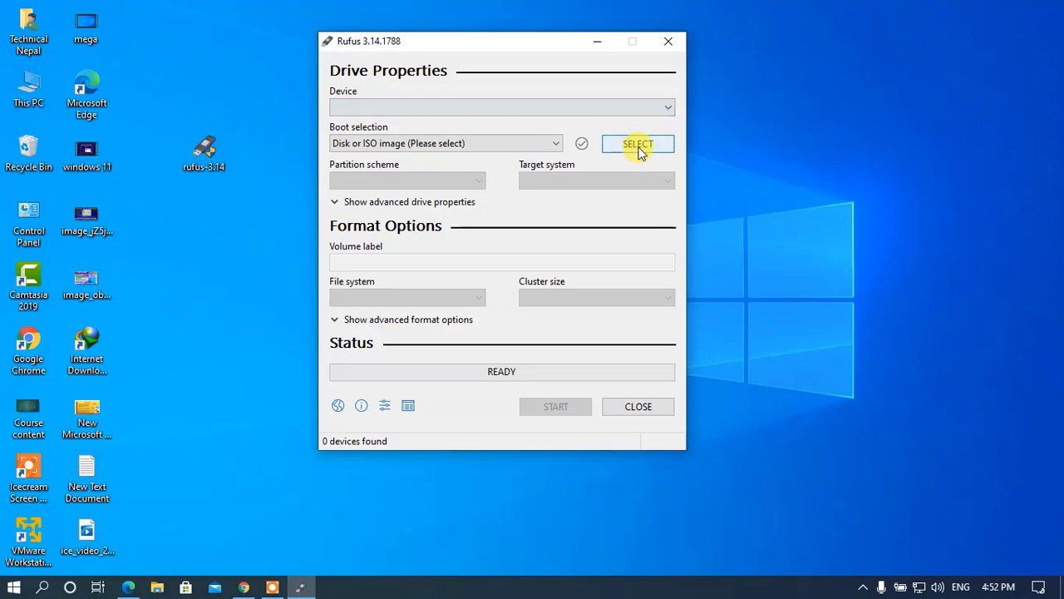
{"action": "left_click", "coordinate": [497, 144]}
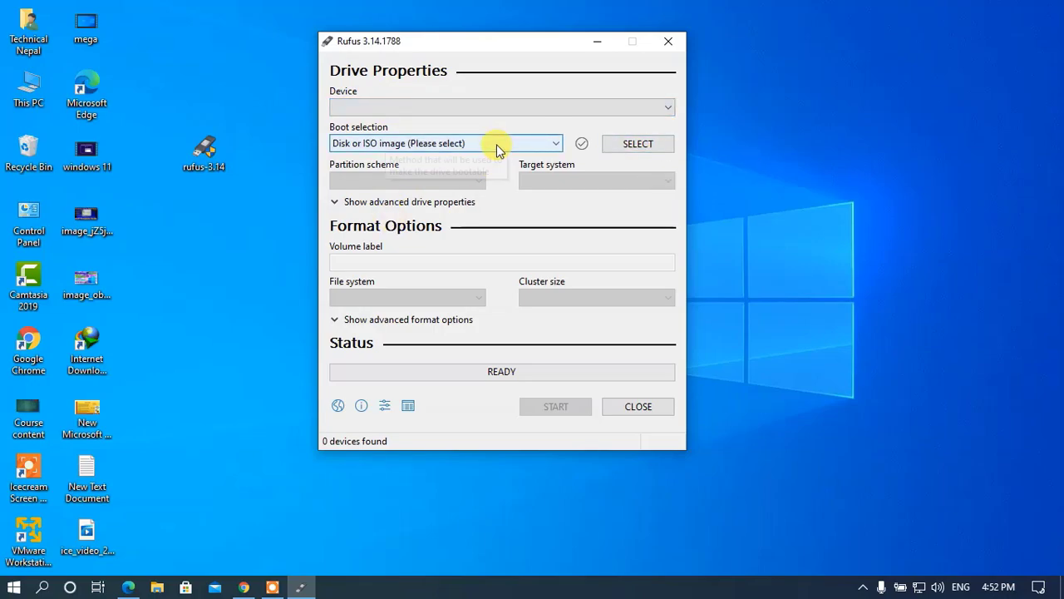
Minimize the Rufus window and refresh the desktop
{"action": "left_click", "coordinate": [597, 41]}
{"action": "right_click", "coordinate": [324, 122]}
{"action": "right_click", "coordinate": [354, 158]}
{"action": "right_click", "coordinate": [393, 198]}
{"action": "left_click", "coordinate": [424, 242]}
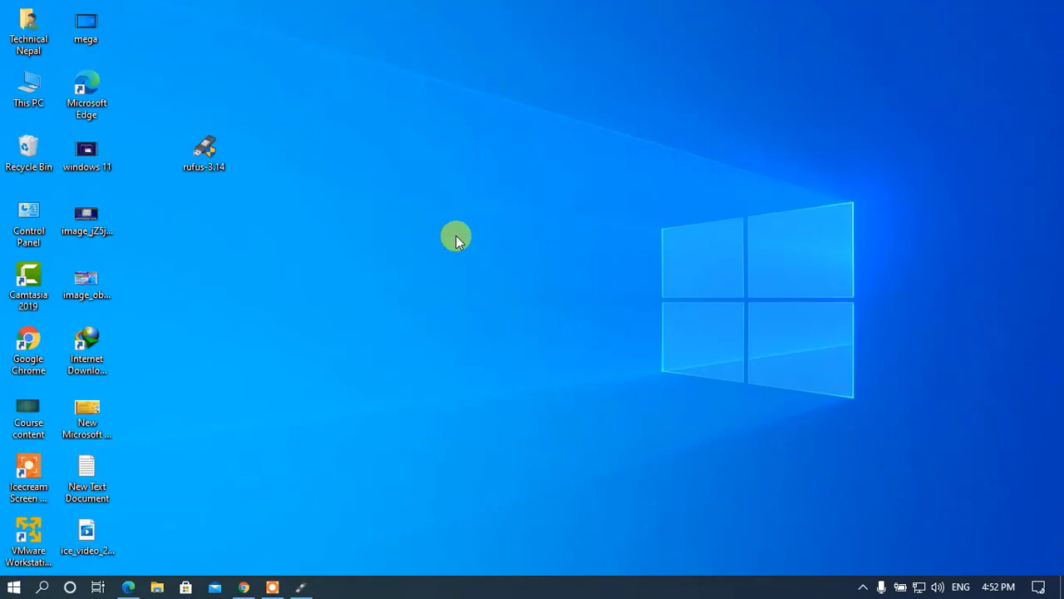
Switch to Chrome and search in a new tab for "windows 10 iso file download"
{"action": "left_click", "coordinate": [244, 587]}
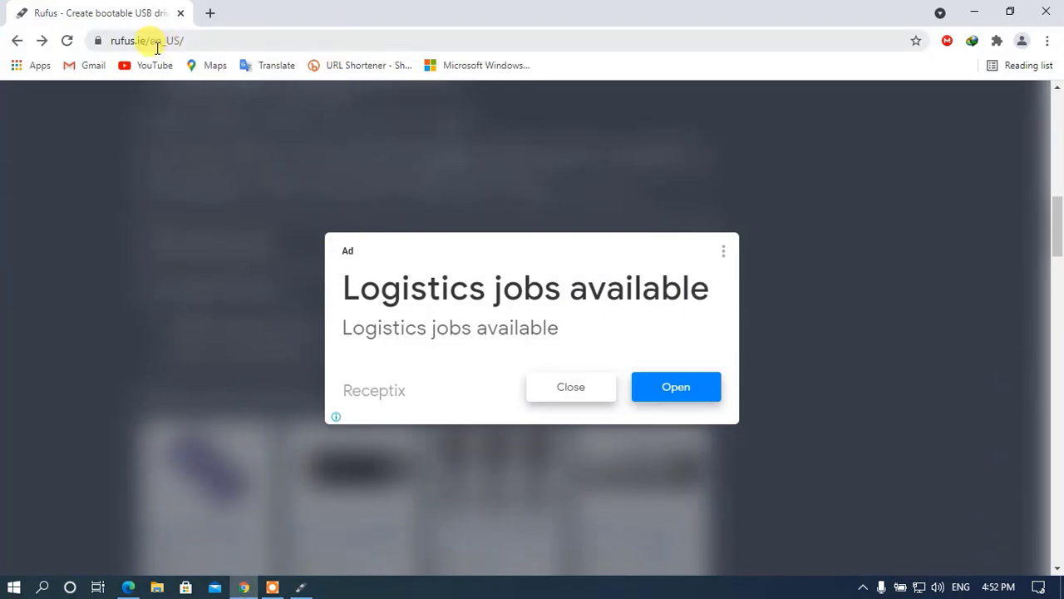
{"action": "left_click", "coordinate": [211, 14]}
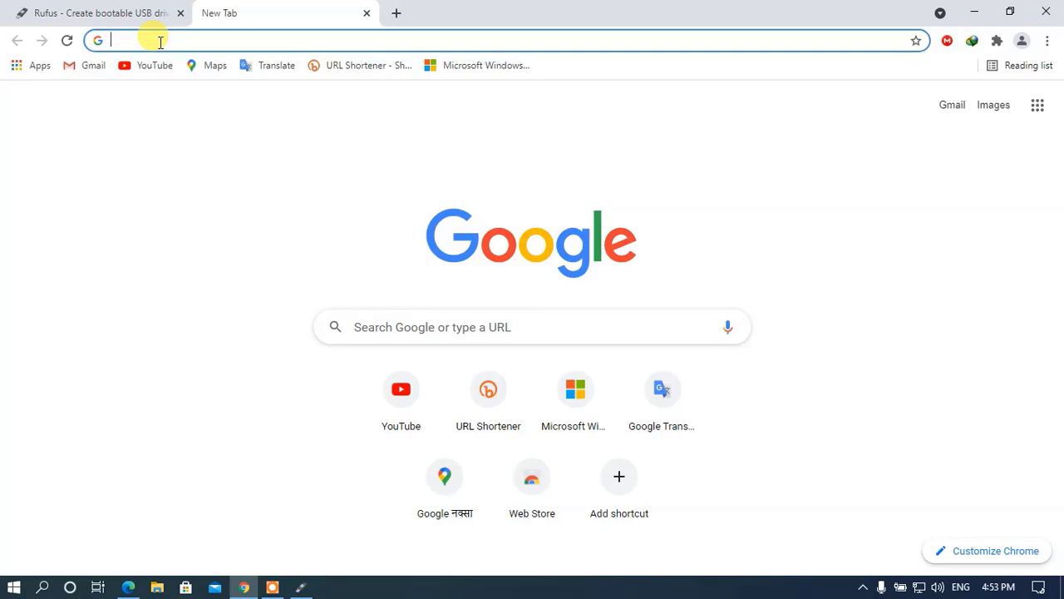
{"action": "type", "text": "windows"}
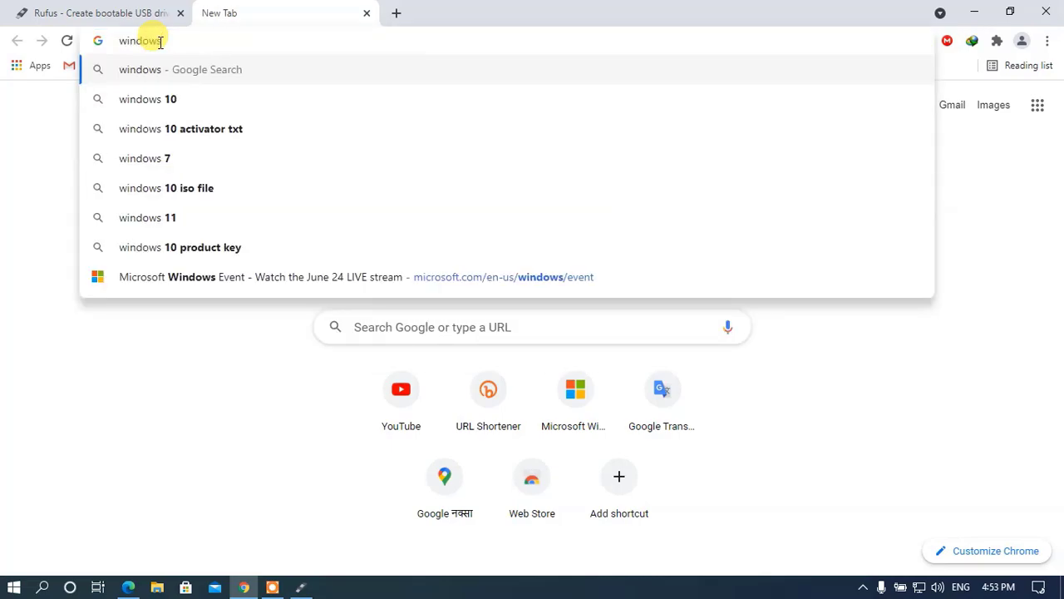
{"action": "type", "text": " 10 usin"}
{"action": "key", "text": "BackSpace"}
{"action": "key", "text": "BackSpace"}
{"action": "key", "text": "BackSpace"}
{"action": "key", "text": "BackSpace"}
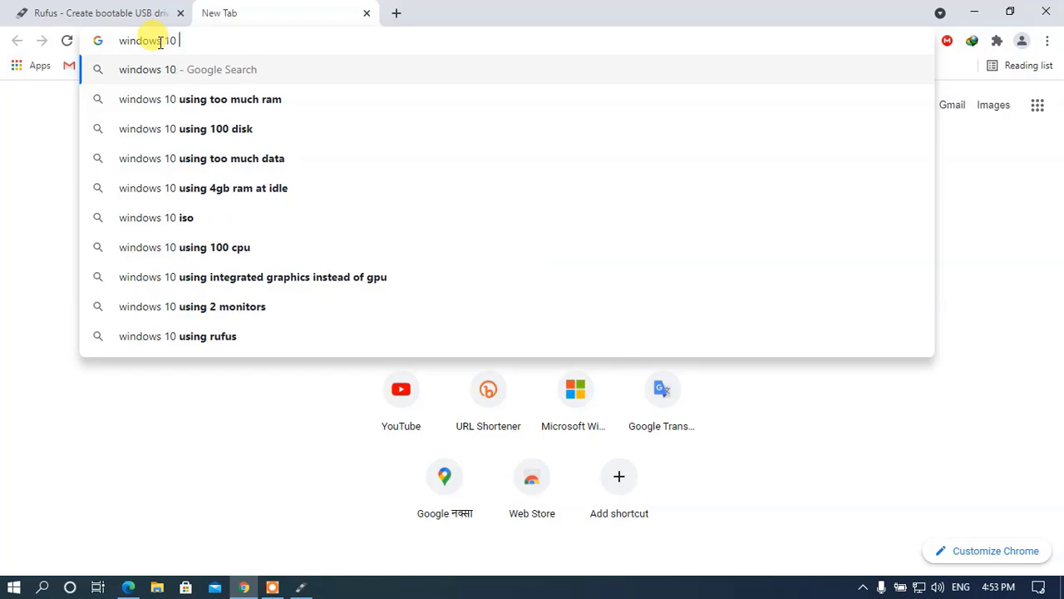
{"action": "type", "text": "iso file do"}
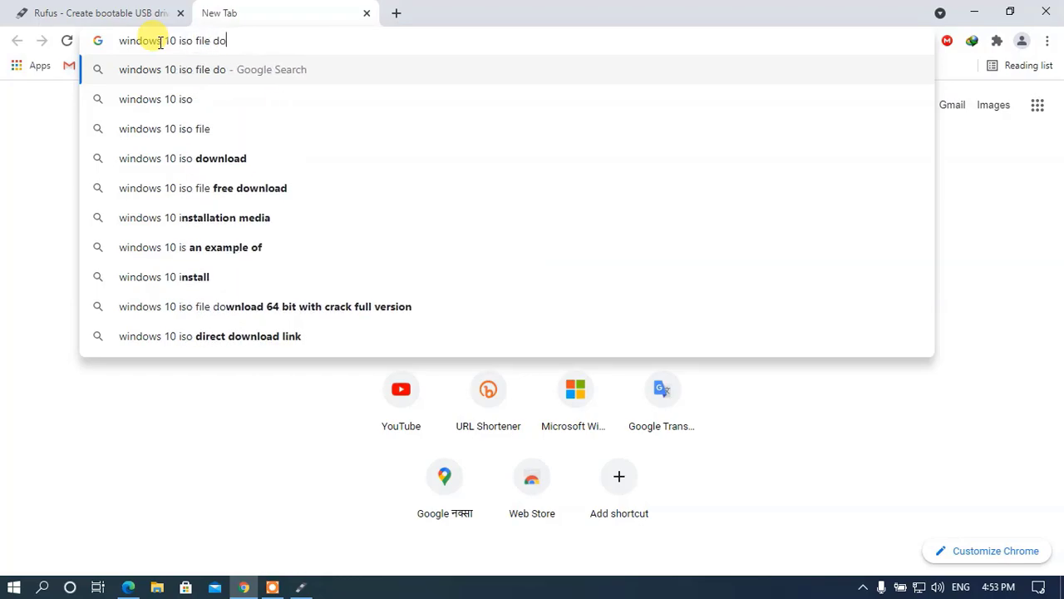
{"action": "type", "text": "wnload"}
{"action": "key", "text": "Return"}
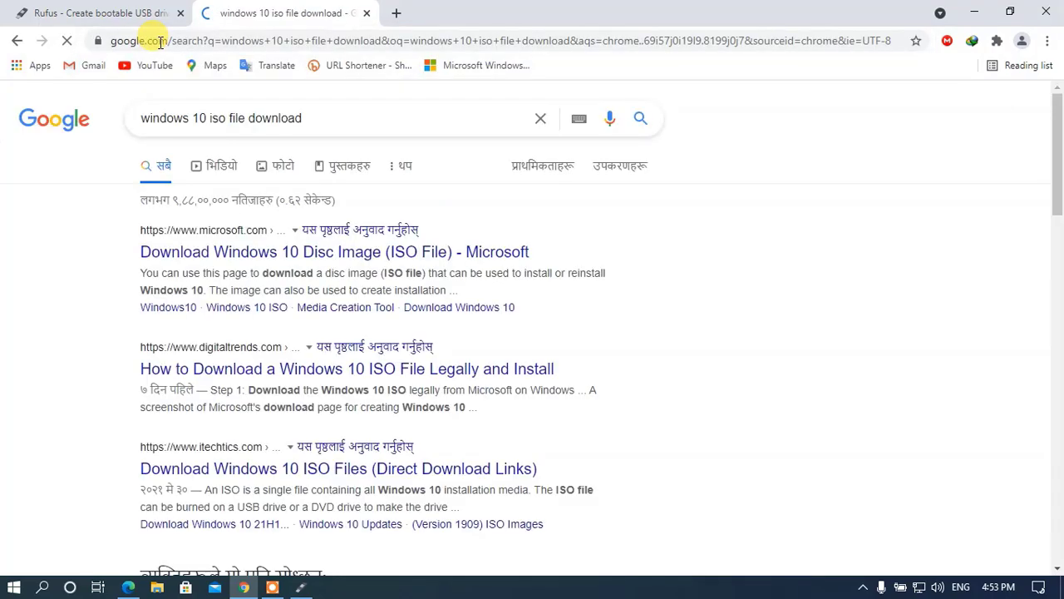
{"action": "left_click_drag", "start_coordinate": [340, 119], "coordinate": [114, 126]}
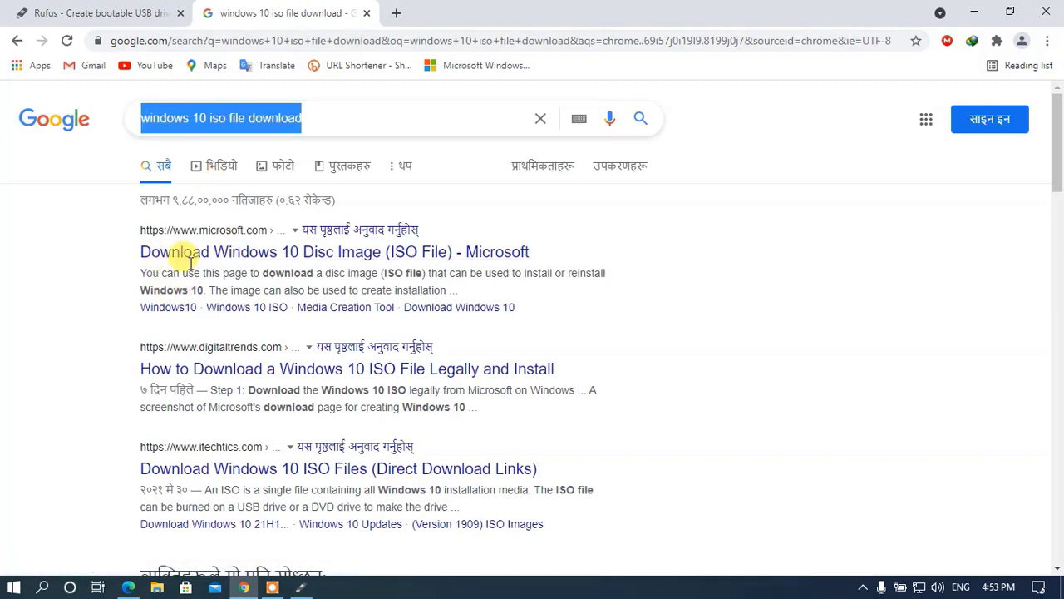
Open Microsoft's Windows 10 disc image page and download MediaCreationTool21H1.exe, dismissing the download dialog when finished
{"action": "left_click", "coordinate": [242, 252]}
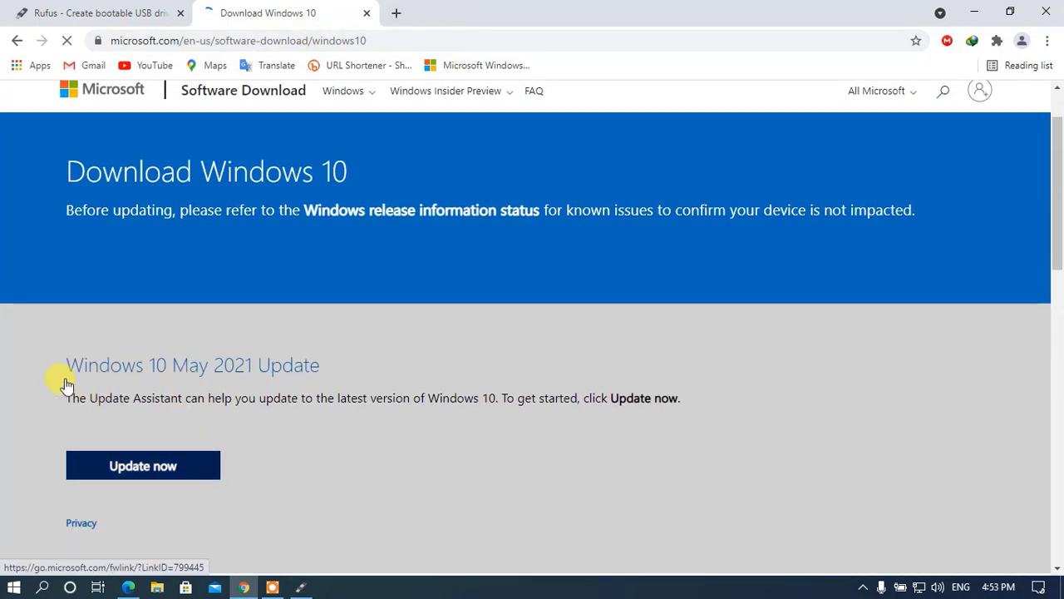
{"action": "scroll", "coordinate": [225, 364], "scroll_direction": "down", "scroll_amount": 2}
{"action": "scroll", "coordinate": [225, 364], "scroll_direction": "down", "scroll_amount": 2}
{"action": "scroll", "coordinate": [278, 230], "scroll_direction": "down", "scroll_amount": 2}
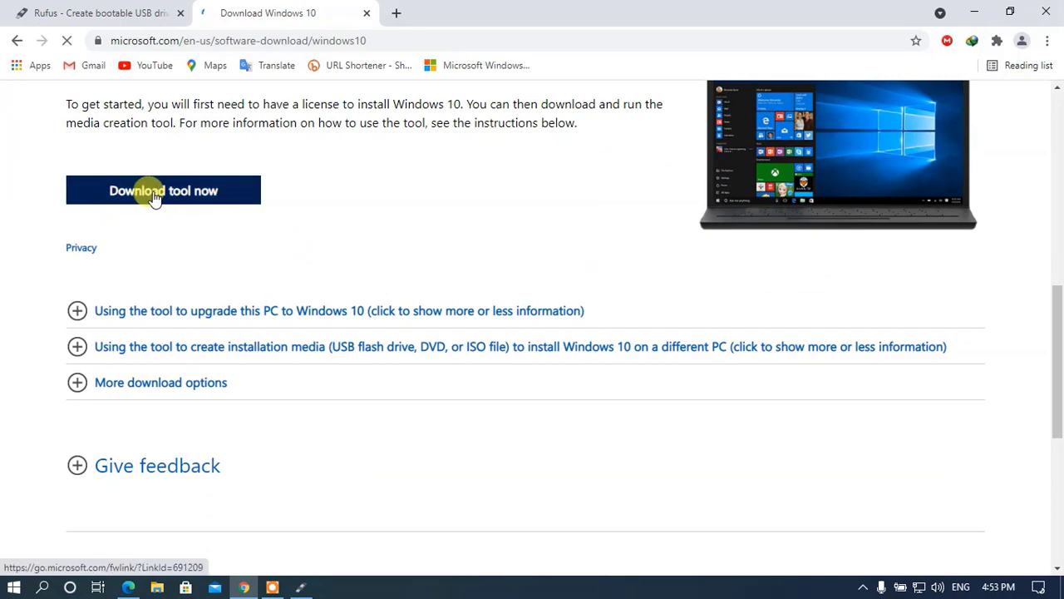
{"action": "left_click", "coordinate": [205, 197]}
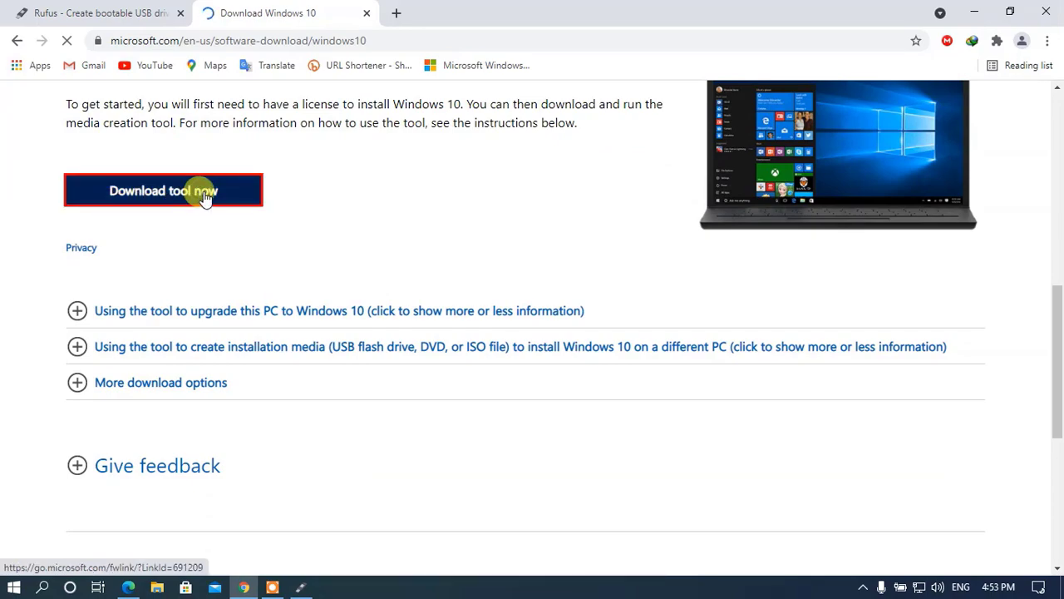
{"action": "left_click_drag", "start_coordinate": [375, 206], "coordinate": [358, 160]}
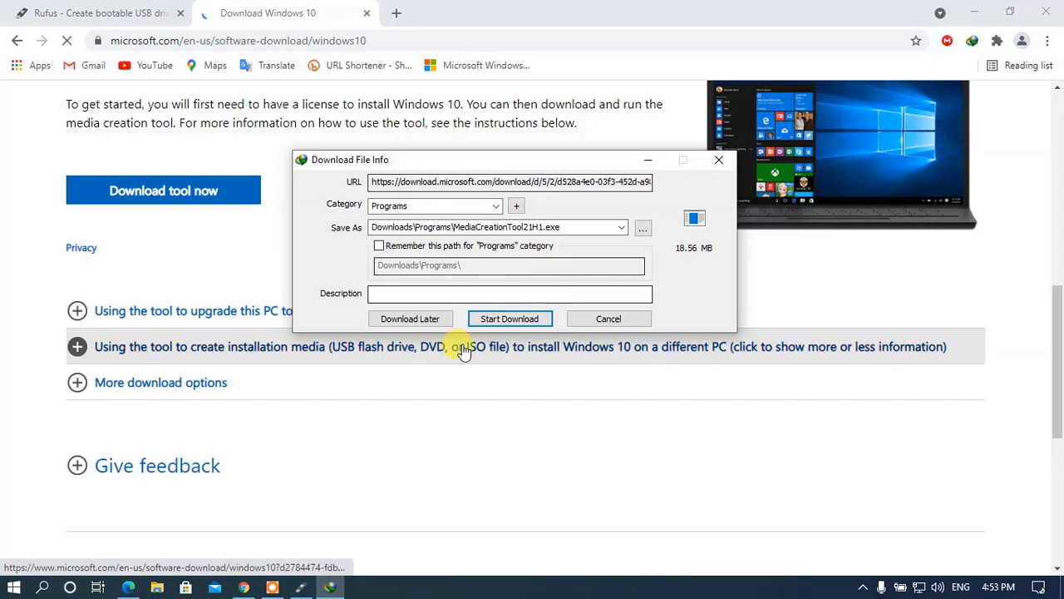
{"action": "left_click", "coordinate": [509, 319]}
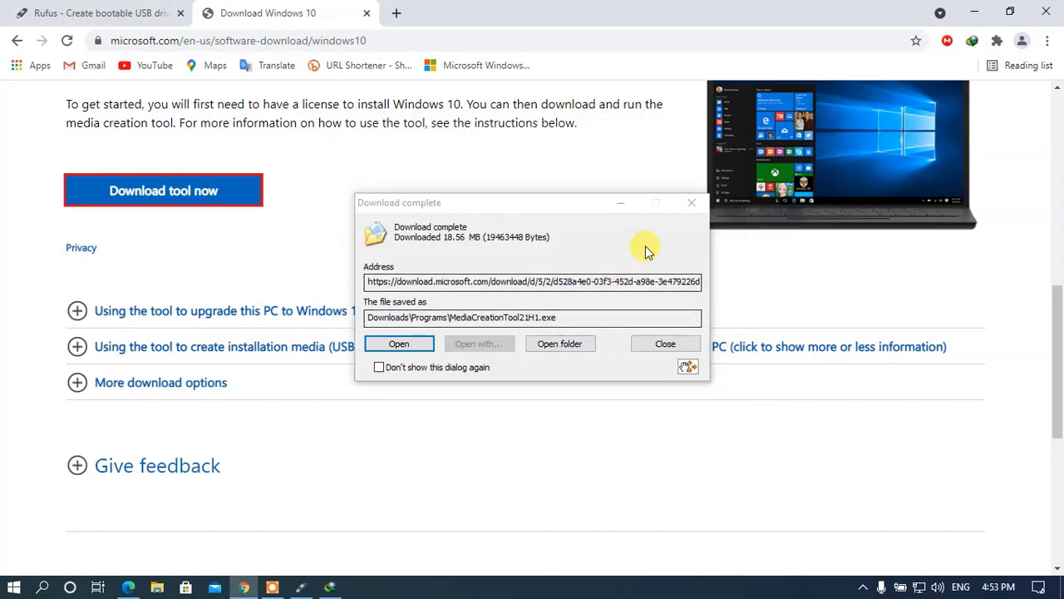
{"action": "left_click", "coordinate": [691, 203]}
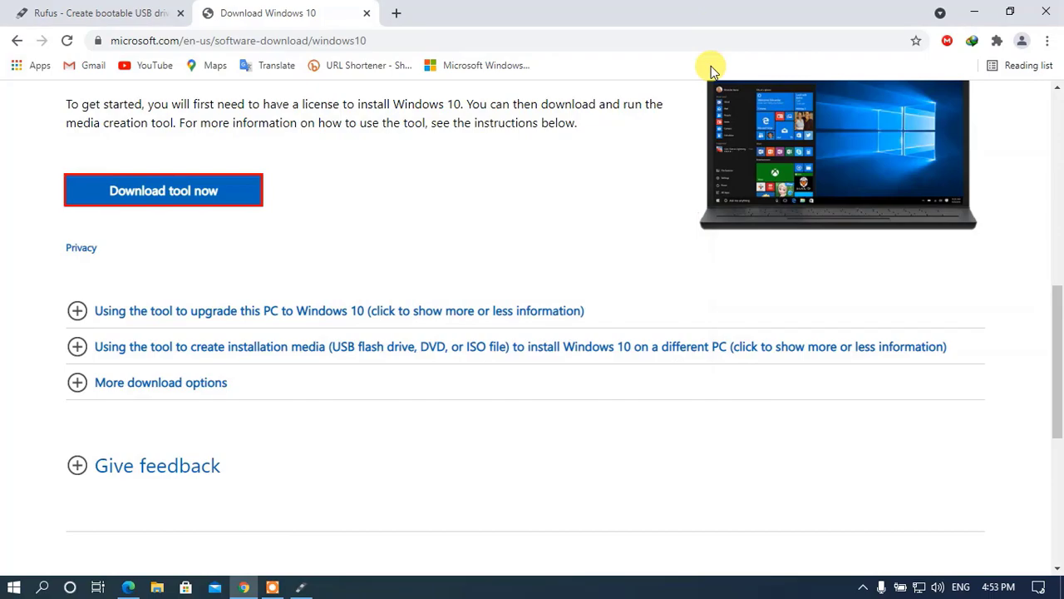
Minimize the browser and open the Programs folder inside Downloads
{"action": "left_click", "coordinate": [965, 12]}
{"action": "right_click", "coordinate": [321, 161]}
{"action": "left_click", "coordinate": [344, 207]}
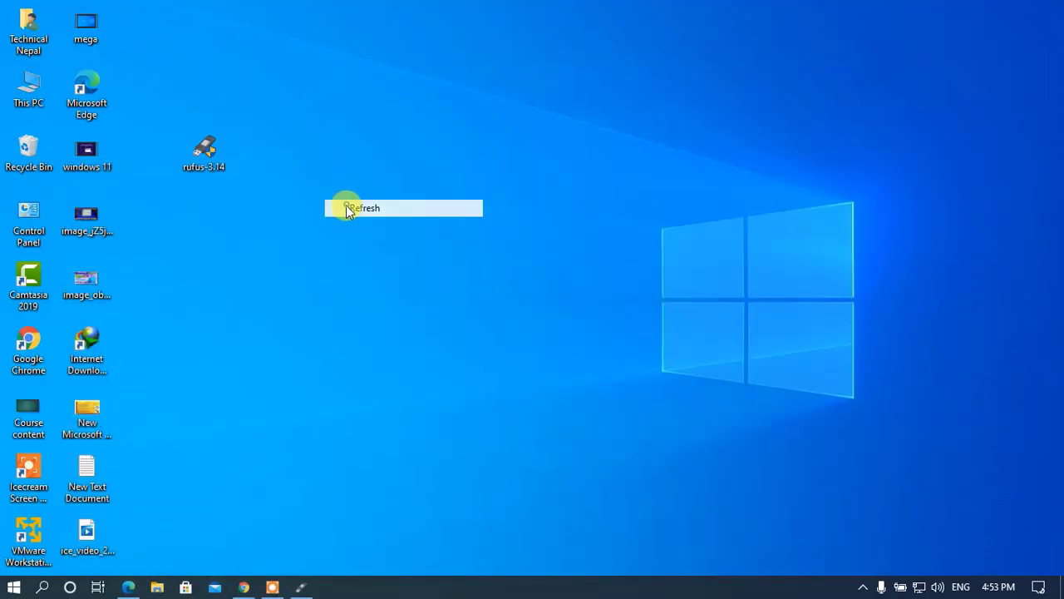
{"action": "double_click", "coordinate": [31, 93]}
{"action": "double_click", "coordinate": [810, 126]}
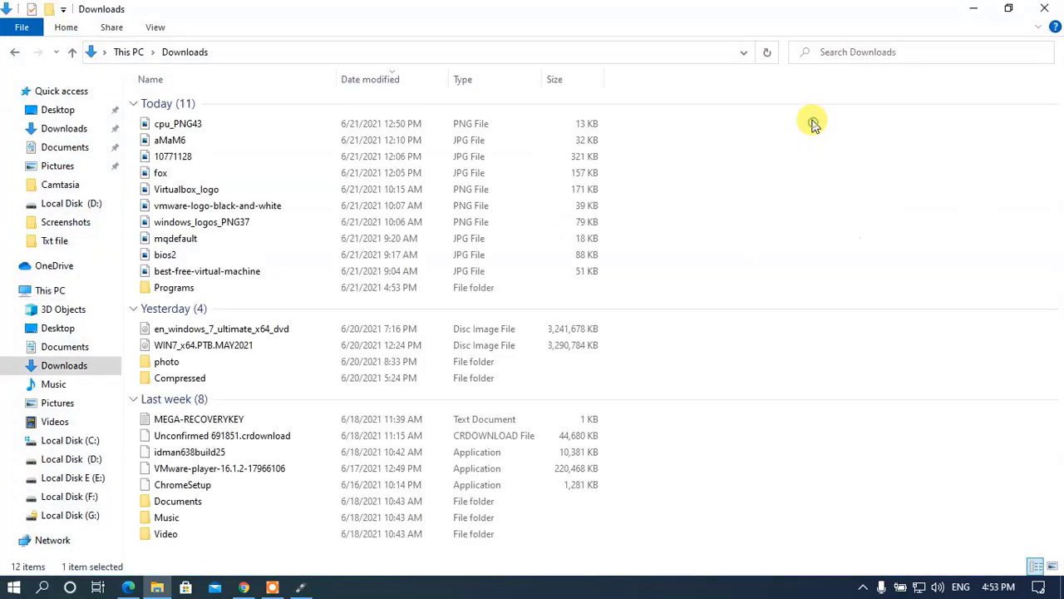
{"action": "double_click", "coordinate": [197, 382]}
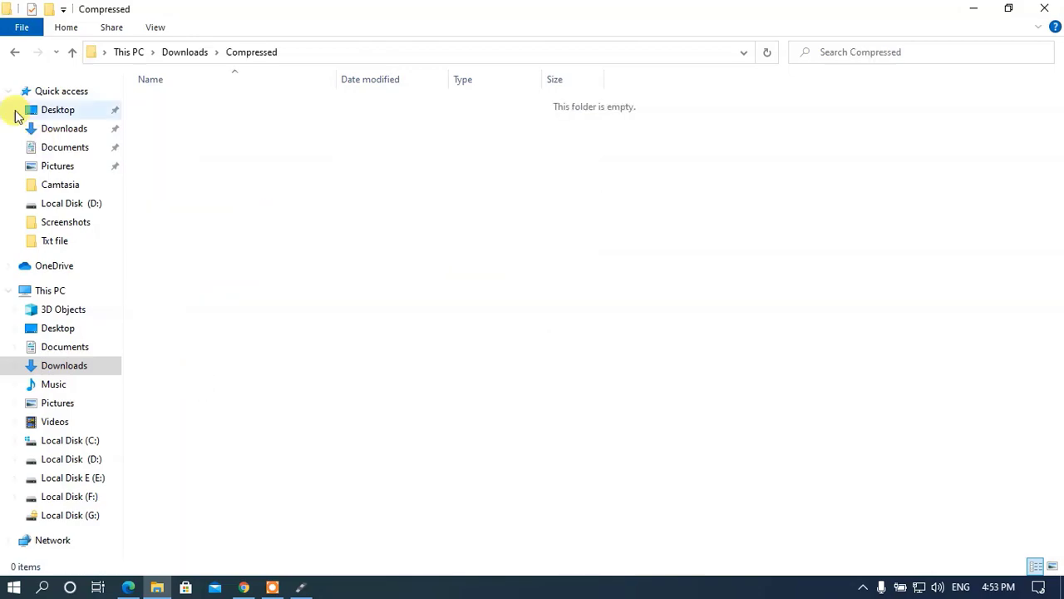
{"action": "left_click", "coordinate": [14, 55]}
{"action": "double_click", "coordinate": [212, 288]}
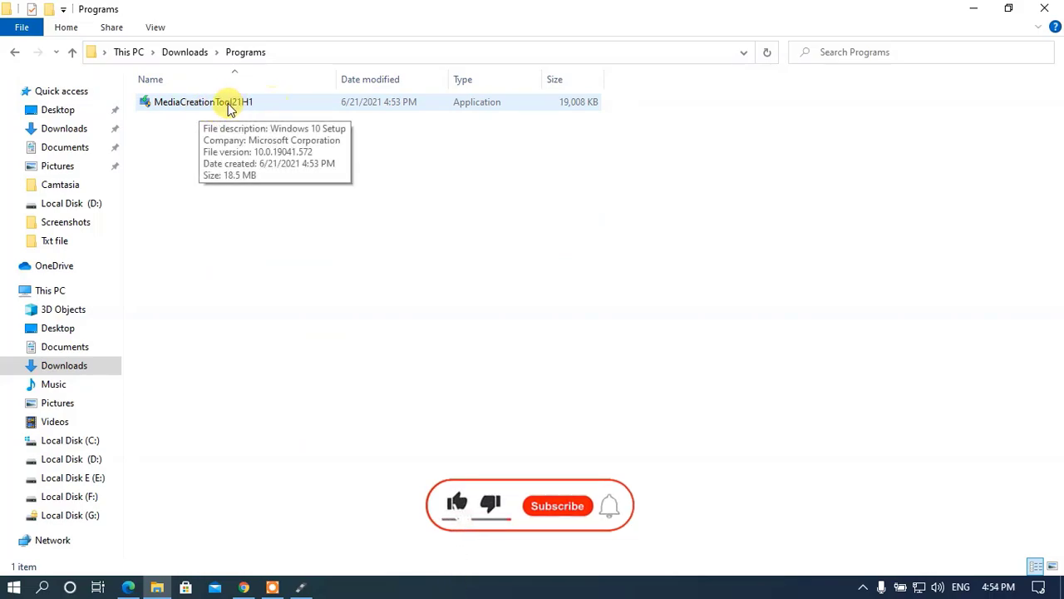
Put the MediaCreationTool21H1 application from the Programs folder onto the desktop, closing the folder window
{"action": "right_click", "coordinate": [396, 158]}
{"action": "left_click", "coordinate": [434, 214]}
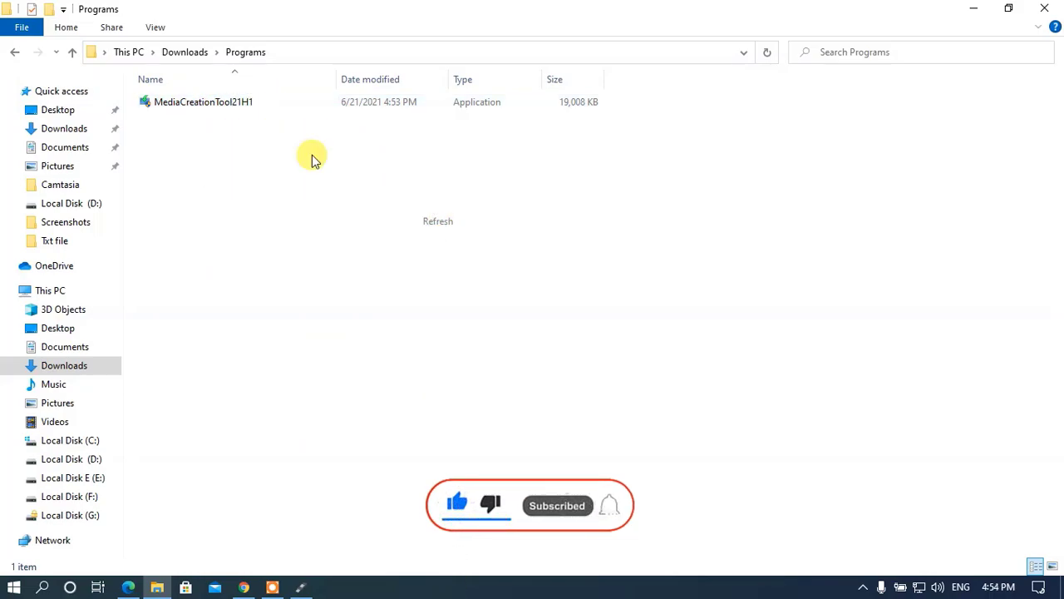
{"action": "right_click", "coordinate": [268, 109]}
{"action": "left_click", "coordinate": [241, 113]}
{"action": "right_click", "coordinate": [241, 112]}
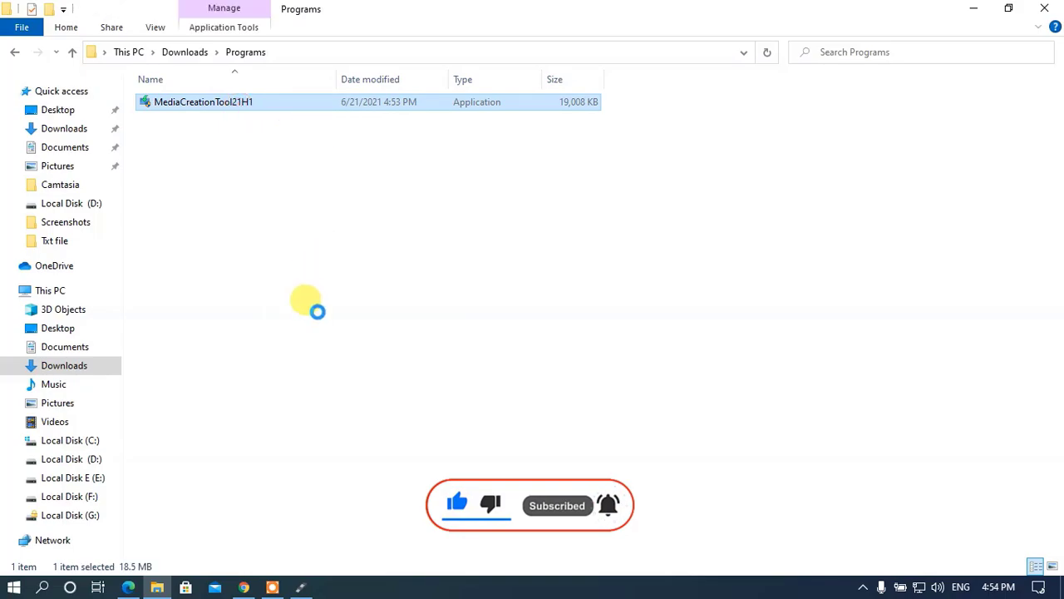
{"action": "left_click", "coordinate": [297, 393]}
{"action": "left_click", "coordinate": [1044, 7]}
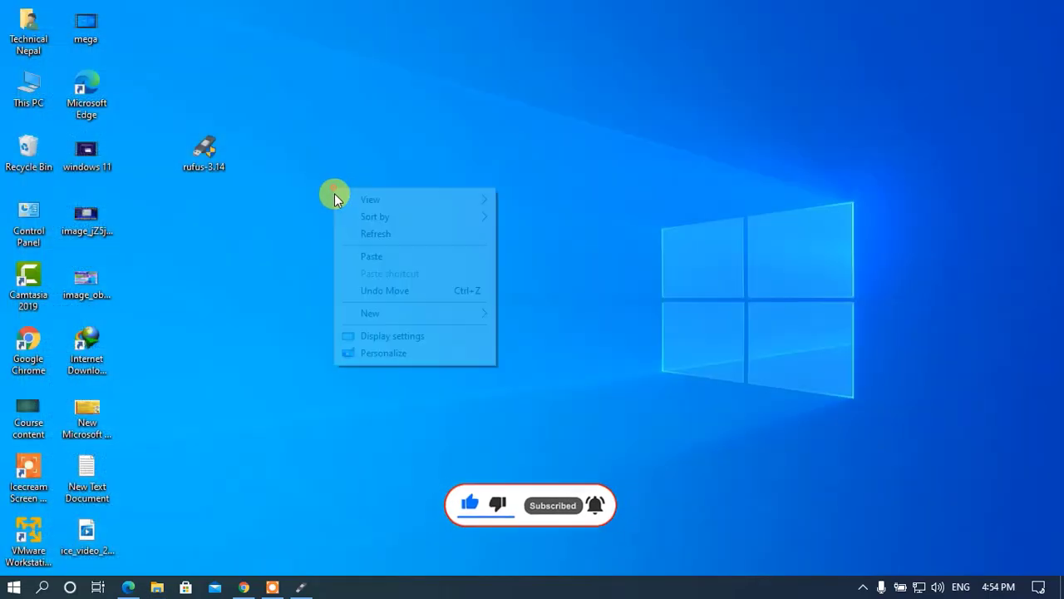
{"action": "right_click", "coordinate": [333, 187]}
{"action": "left_click", "coordinate": [371, 254]}
Rearrange the desktop icons so rufus-3.14 sits above and to the right of MediaCreationTool21H1
{"action": "left_click_drag", "start_coordinate": [299, 166], "coordinate": [208, 299]}
{"action": "left_click_drag", "start_coordinate": [191, 157], "coordinate": [302, 104]}
{"action": "left_click_drag", "start_coordinate": [208, 277], "coordinate": [200, 202]}
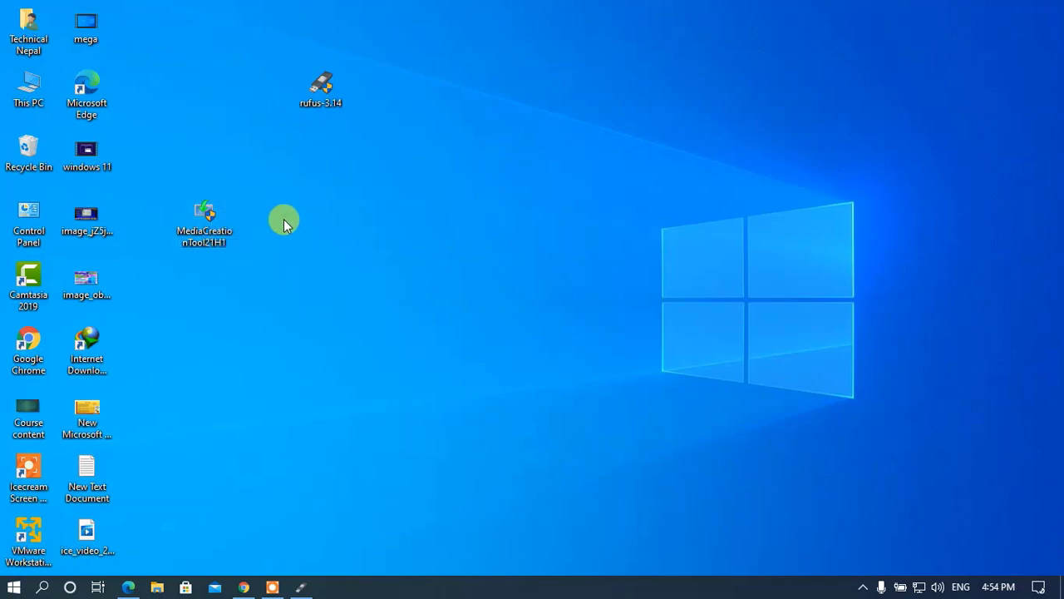
Launch MediaCreationTool21H1 from the desktop, grant it permission to run, and move the setup window clear of the desktop icons
{"action": "double_click", "coordinate": [204, 218]}
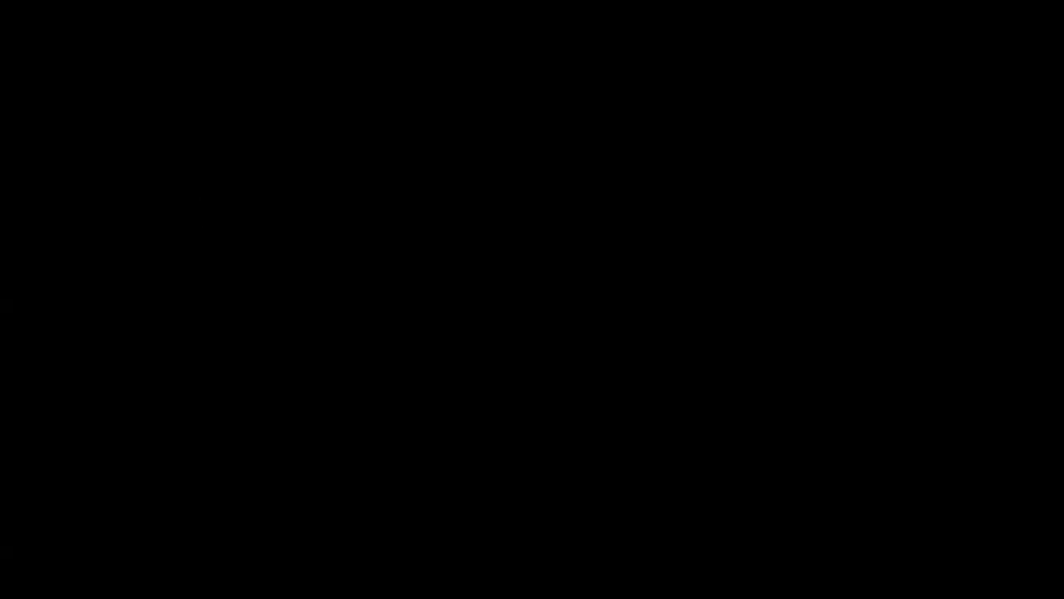
{"action": "left_click", "coordinate": [480, 400]}
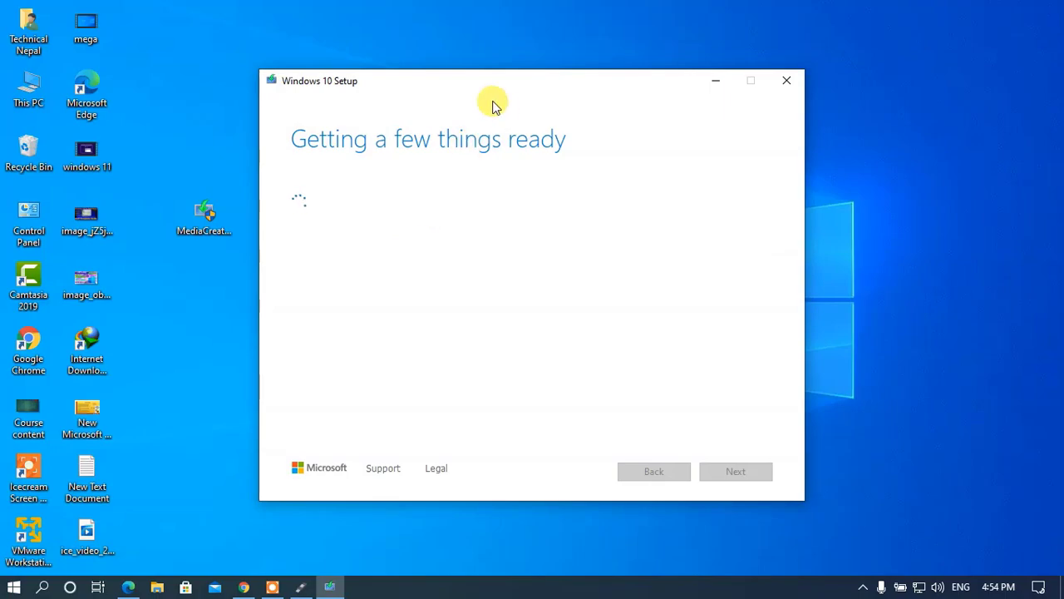
{"action": "left_click_drag", "start_coordinate": [481, 85], "coordinate": [575, 54]}
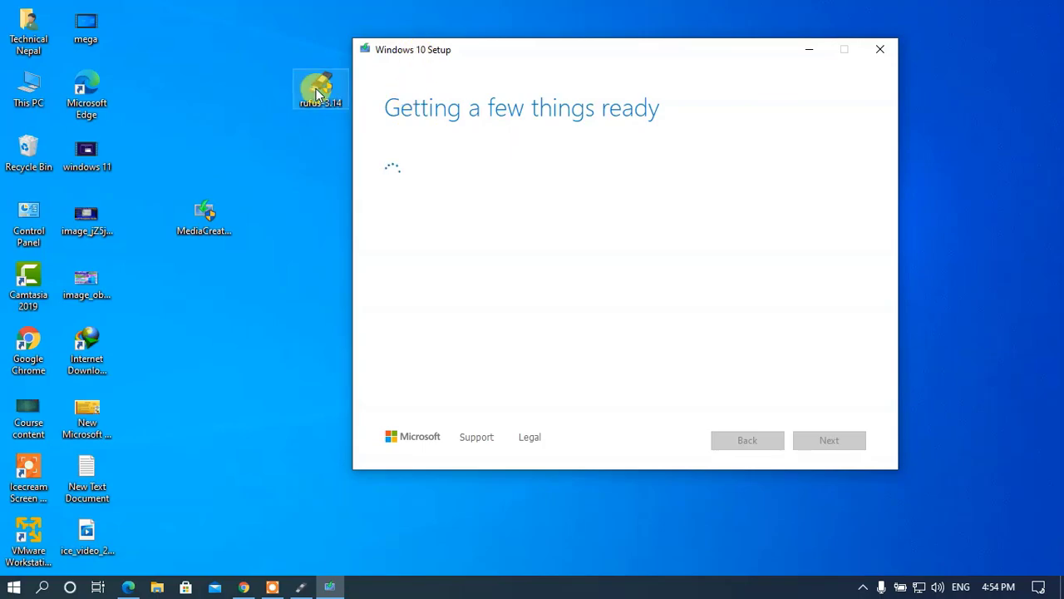
{"action": "left_click_drag", "start_coordinate": [422, 59], "coordinate": [431, 78]}
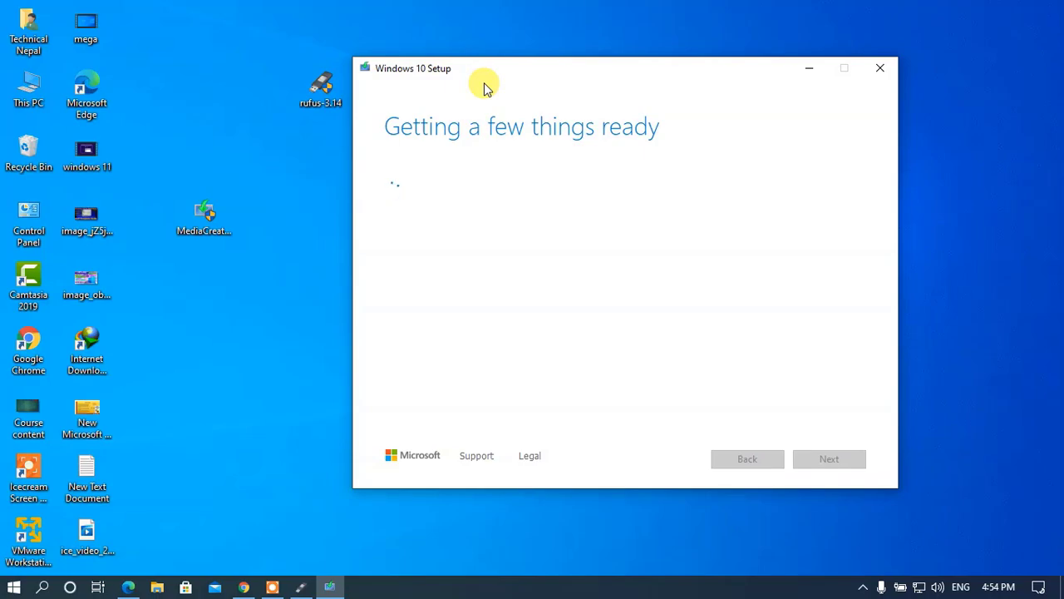
{"action": "left_click_drag", "start_coordinate": [478, 68], "coordinate": [490, 69]}
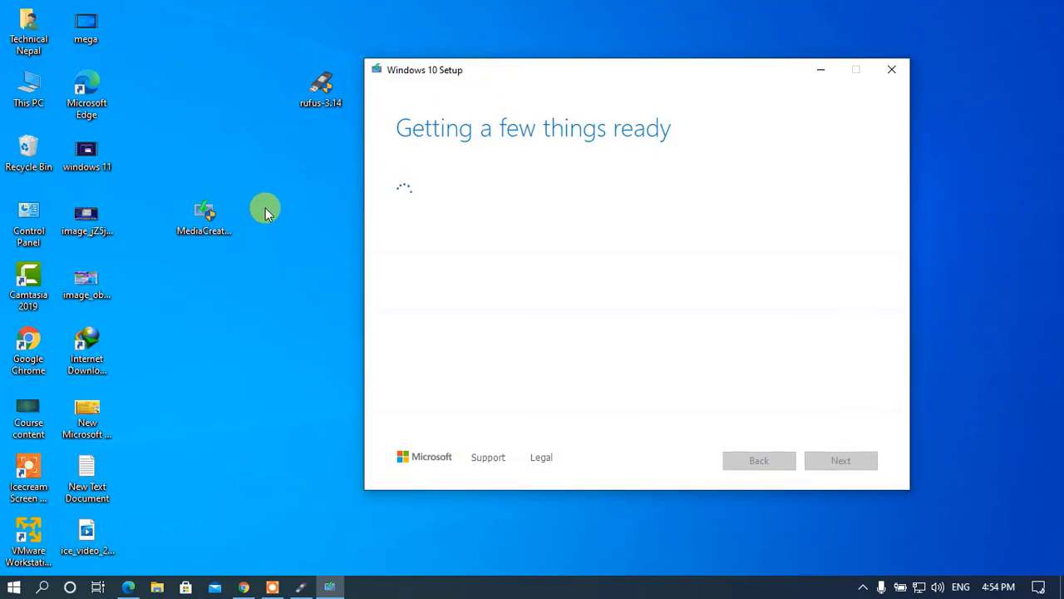
{"action": "left_click_drag", "start_coordinate": [321, 310], "coordinate": [282, 148]}
{"action": "right_click", "coordinate": [282, 148]}
{"action": "left_click", "coordinate": [298, 194]}
{"action": "right_click", "coordinate": [298, 205]}
{"action": "left_click", "coordinate": [336, 250]}
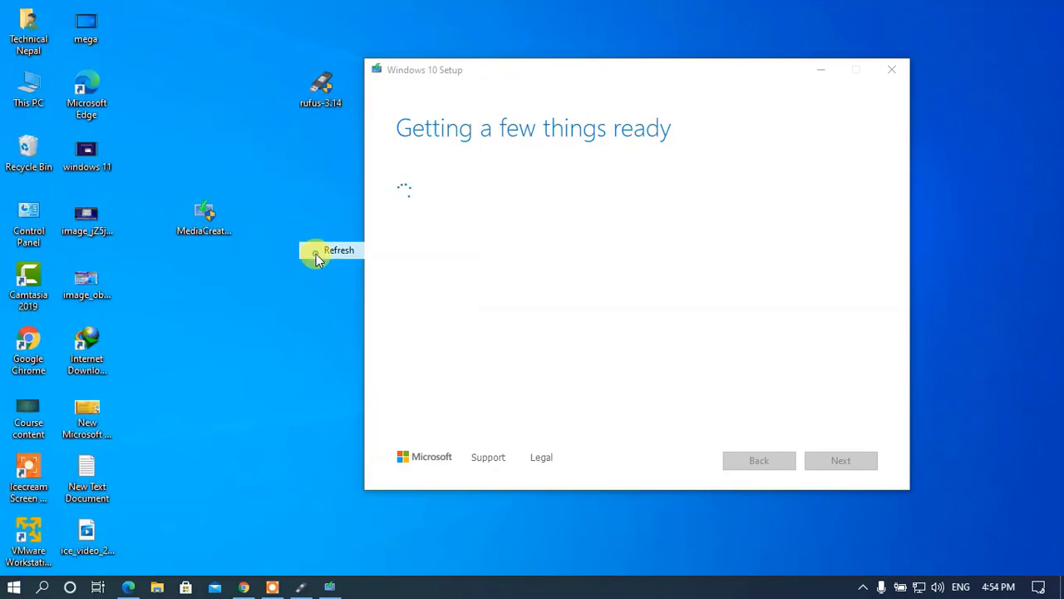
Read through the Media Creation Tool license terms in Windows 10 Setup and accept them
{"action": "left_click_drag", "start_coordinate": [468, 72], "coordinate": [505, 64]}
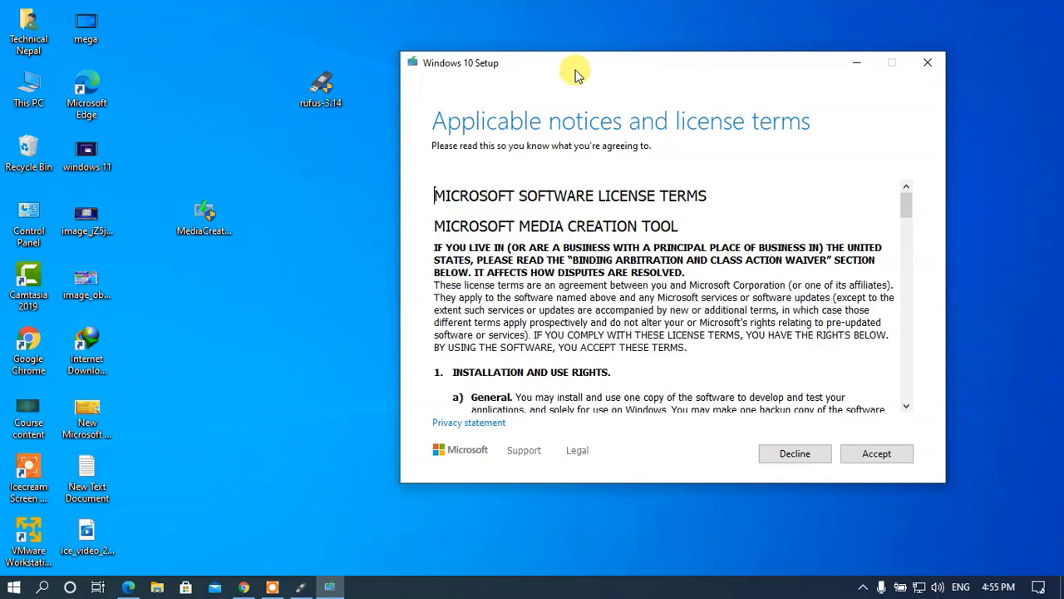
{"action": "left_click_drag", "start_coordinate": [570, 70], "coordinate": [568, 45]}
{"action": "scroll", "coordinate": [666, 233], "scroll_direction": "down", "scroll_amount": 5}
{"action": "scroll", "coordinate": [836, 307], "scroll_direction": "down", "scroll_amount": 20}
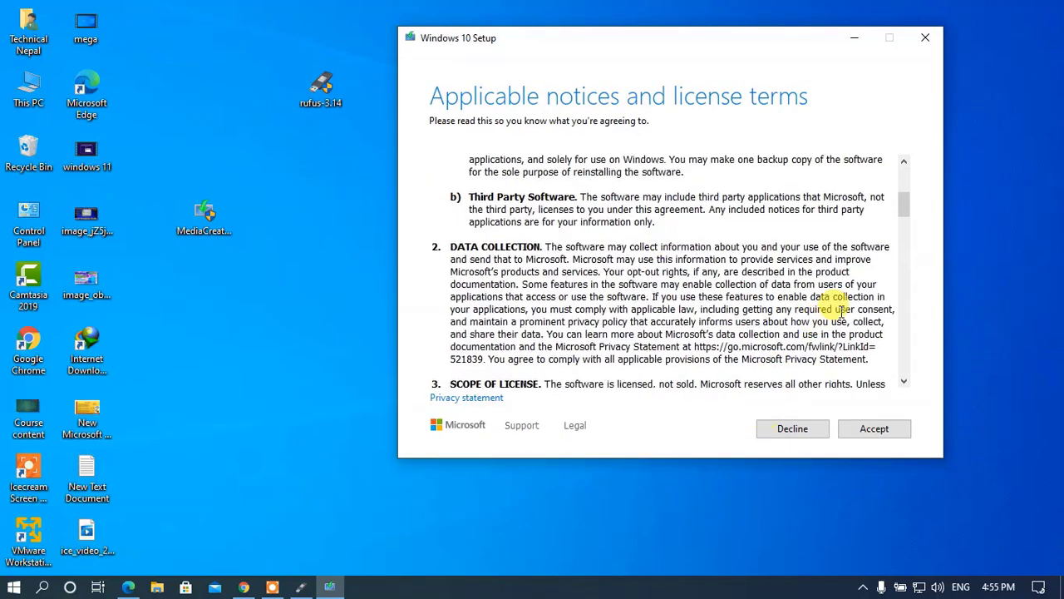
{"action": "scroll", "coordinate": [842, 307], "scroll_direction": "down", "scroll_amount": 10}
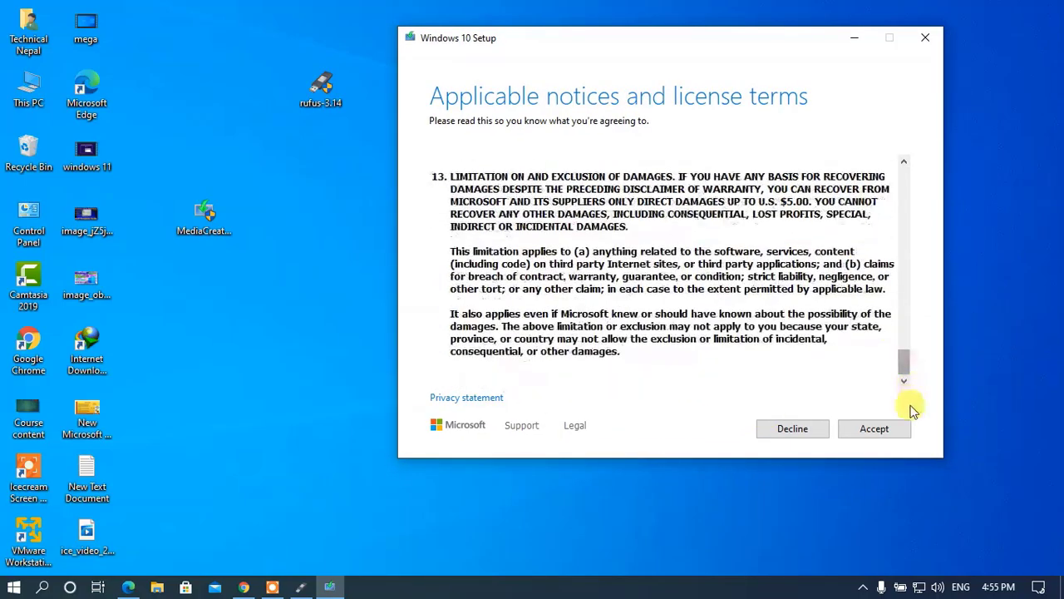
{"action": "left_click", "coordinate": [855, 436]}
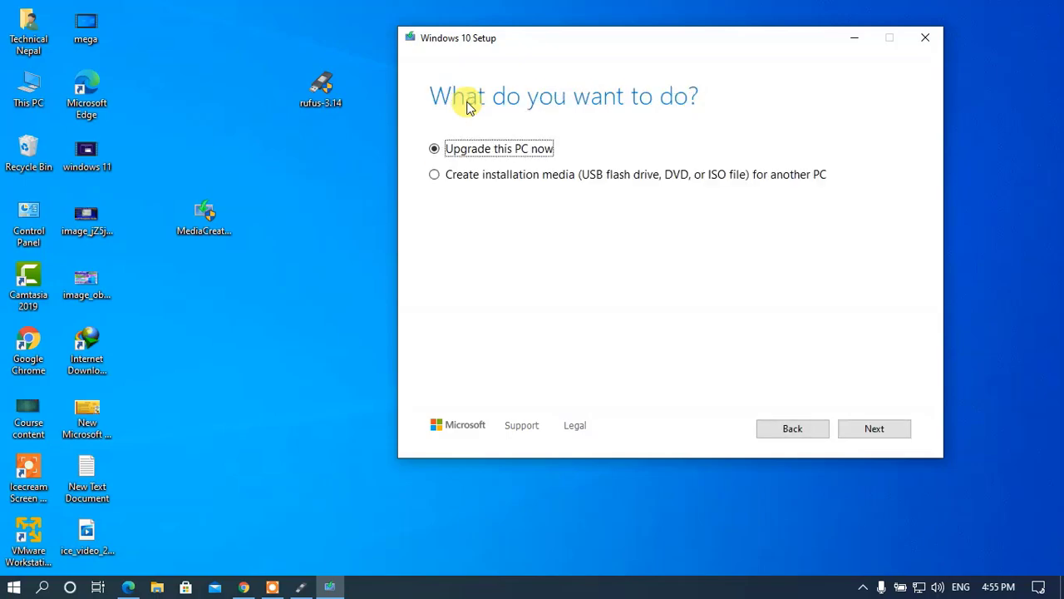
Choose to create installation media (USB flash drive, DVD, or ISO file) for another PC and continue the setup
{"action": "left_click_drag", "start_coordinate": [539, 38], "coordinate": [510, 68]}
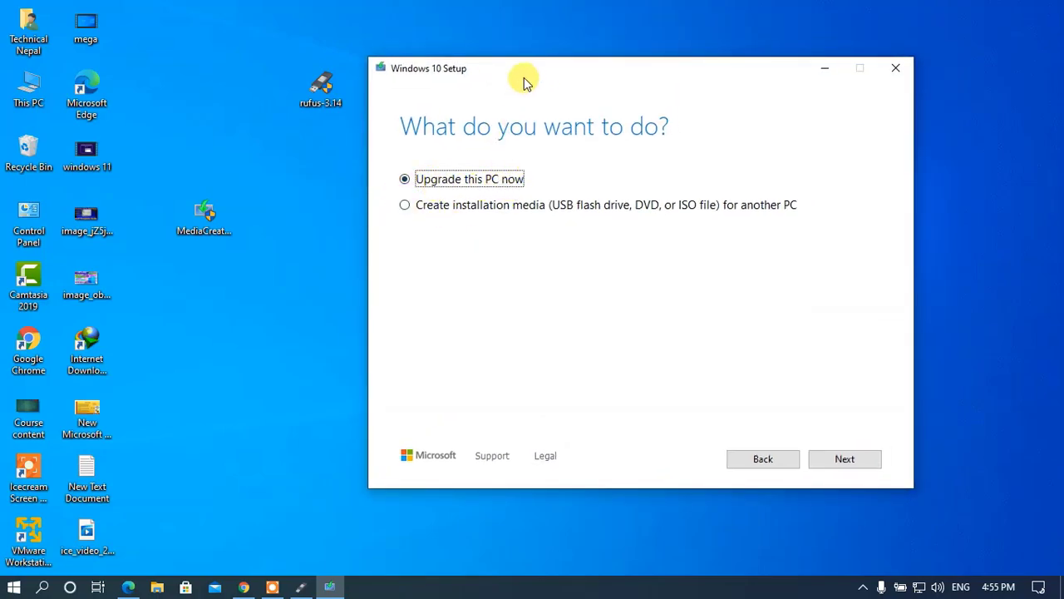
{"action": "left_click_drag", "start_coordinate": [527, 75], "coordinate": [559, 63]}
{"action": "left_click", "coordinate": [445, 197]}
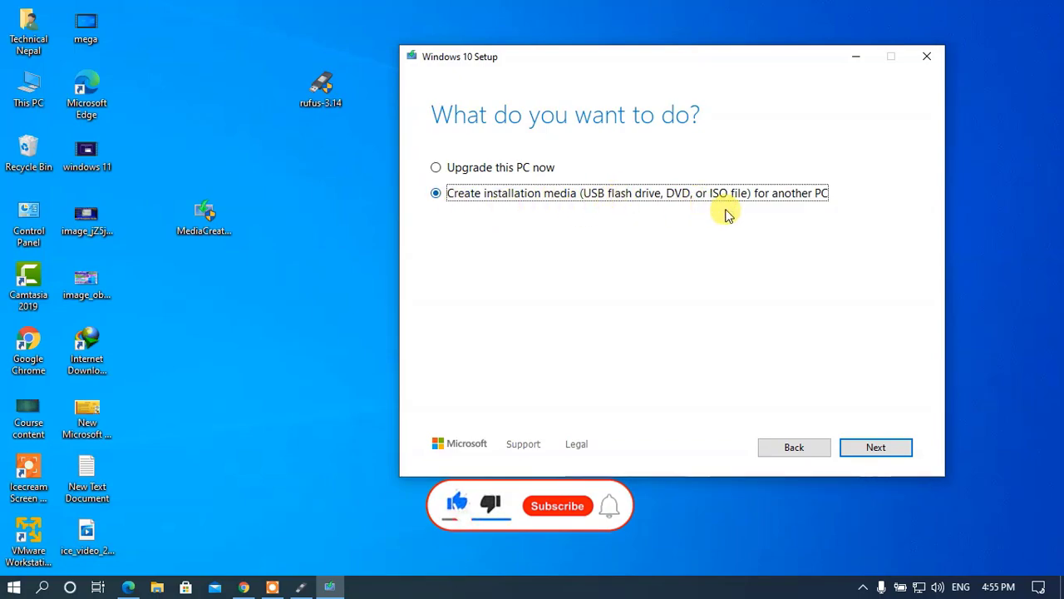
{"action": "left_click", "coordinate": [870, 448]}
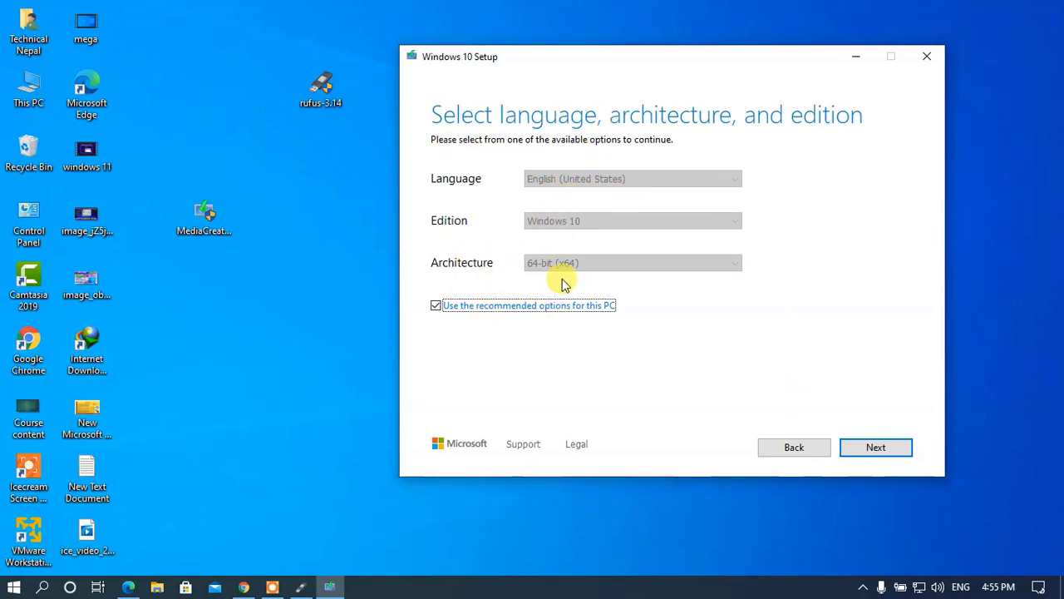
Turn off the recommended options for this PC and select English (United States) as the Windows language
{"action": "left_click", "coordinate": [441, 307]}
{"action": "left_click", "coordinate": [592, 181]}
{"action": "left_click", "coordinate": [595, 183]}
{"action": "left_click", "coordinate": [596, 182]}
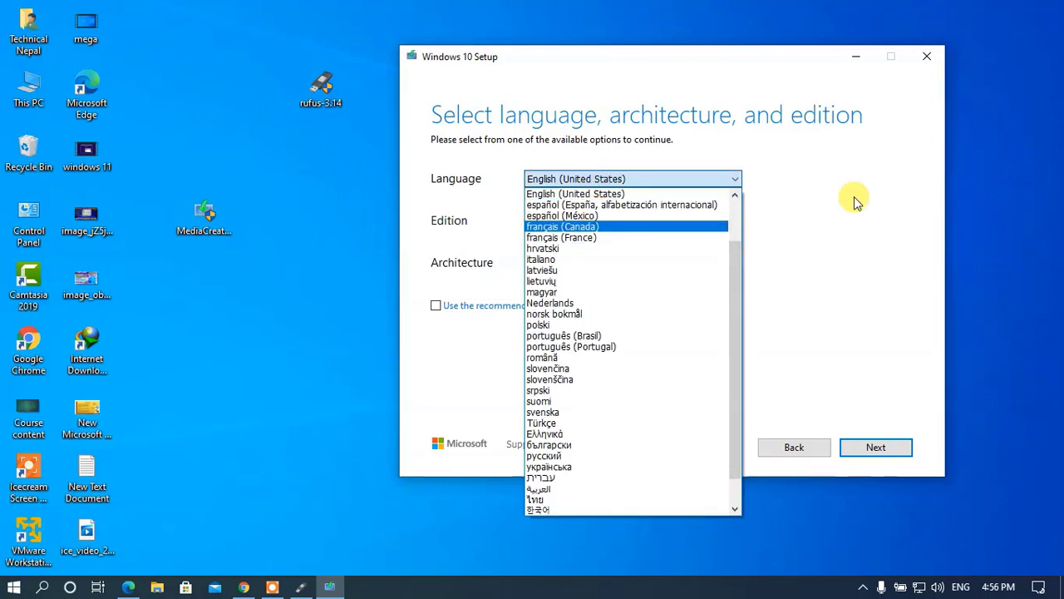
{"action": "left_click", "coordinate": [599, 194]}
{"action": "left_click_drag", "start_coordinate": [632, 69], "coordinate": [637, 64]}
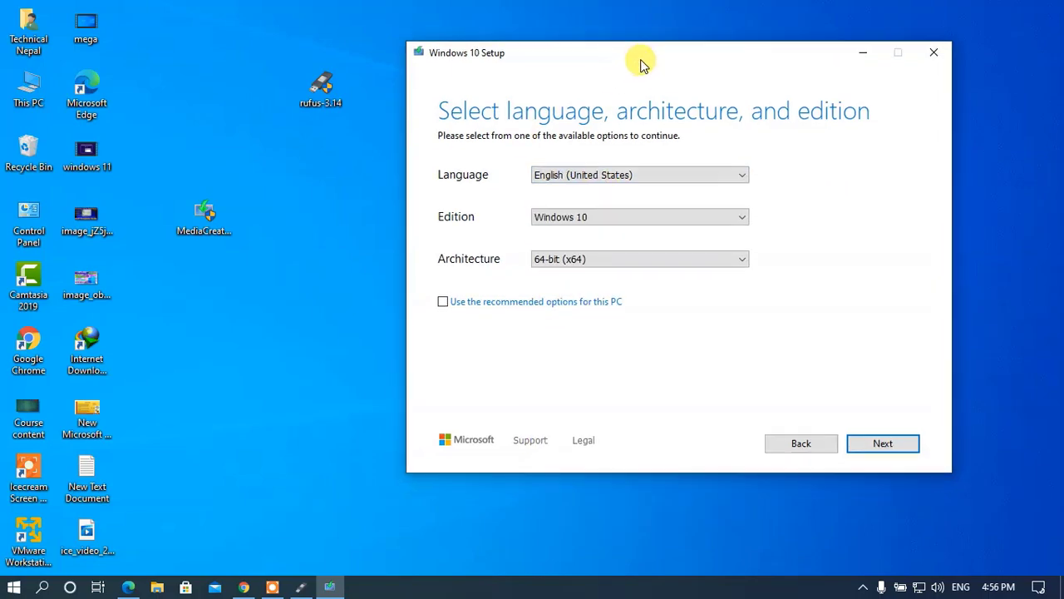
Keep the Windows 10 edition, set the architecture to Both, and continue to the media choice
{"action": "left_click", "coordinate": [613, 215]}
{"action": "left_click", "coordinate": [824, 215]}
{"action": "left_click", "coordinate": [639, 263]}
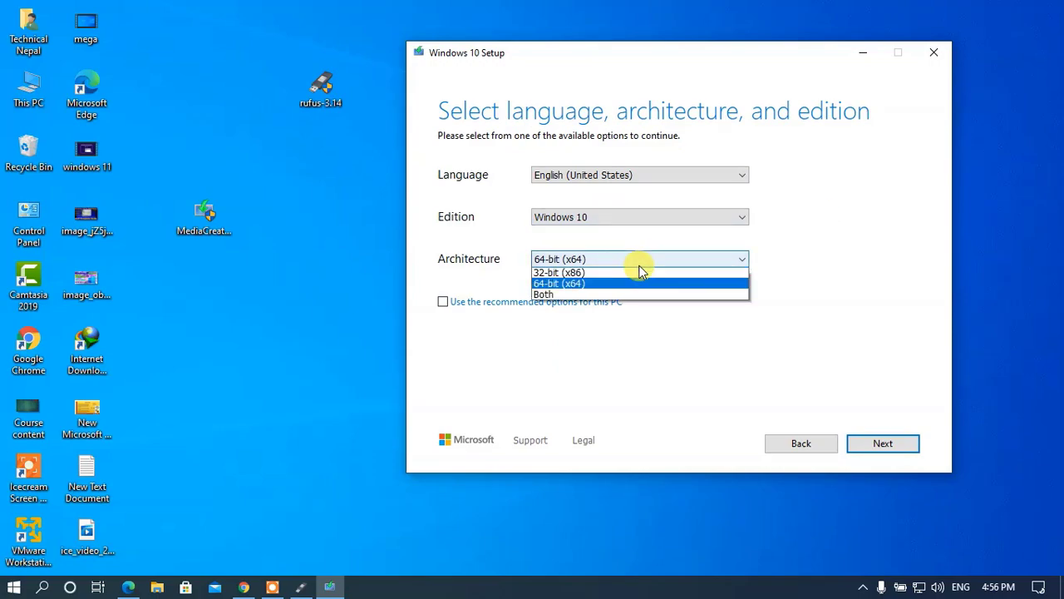
{"action": "left_click", "coordinate": [582, 296]}
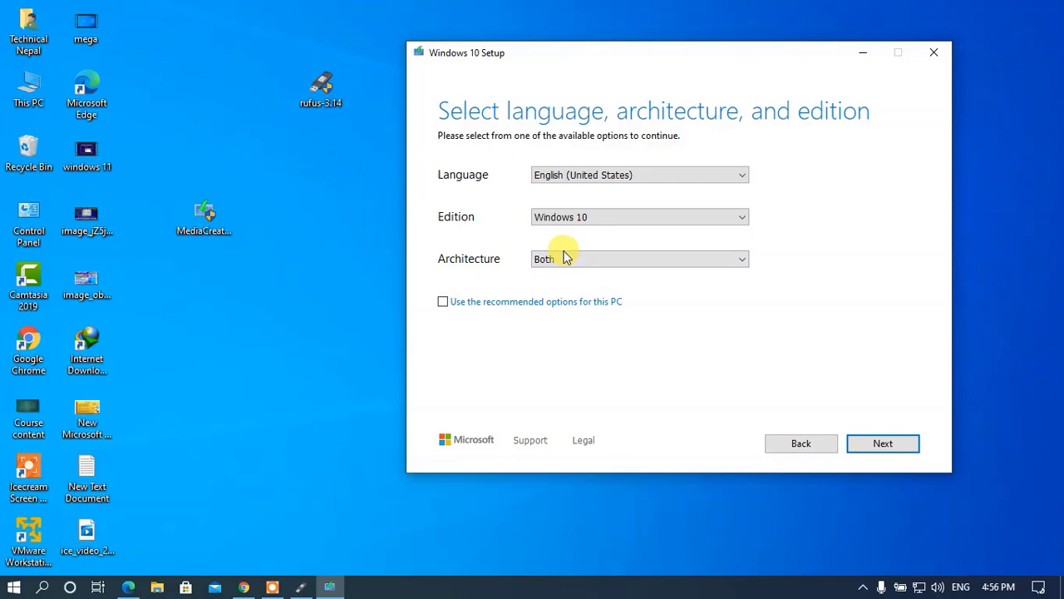
{"action": "left_click", "coordinate": [862, 445]}
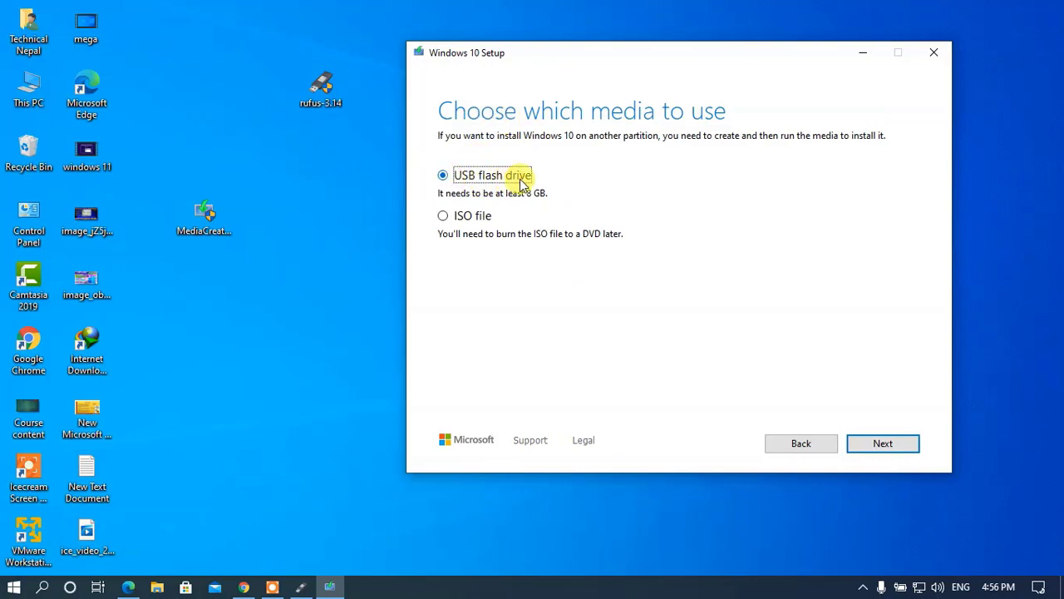
Choose ISO file as the media to create and go to the Desktop as its save location
{"action": "left_click", "coordinate": [444, 217]}
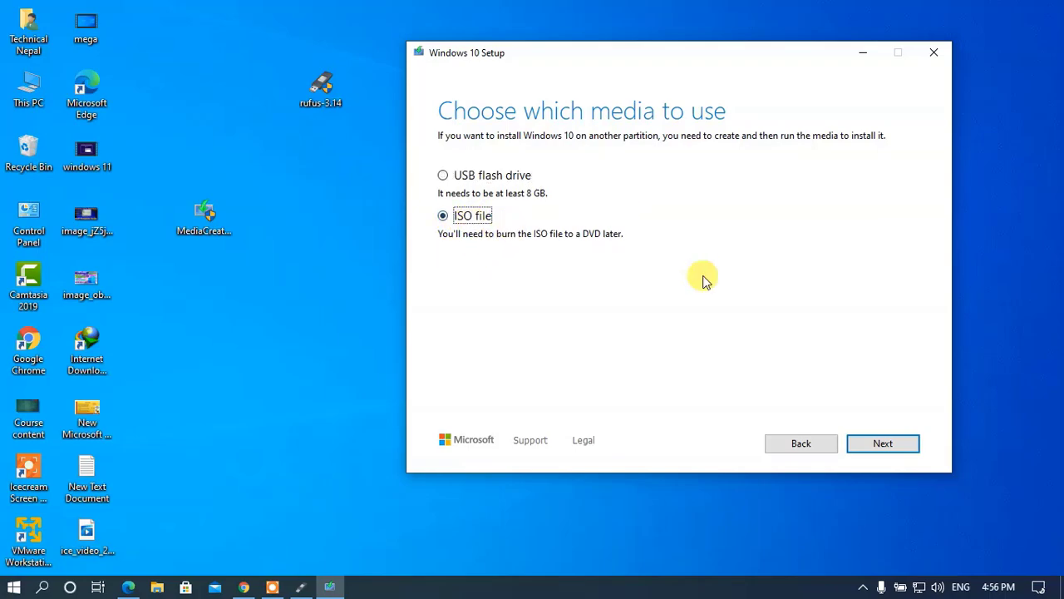
{"action": "left_click", "coordinate": [886, 444]}
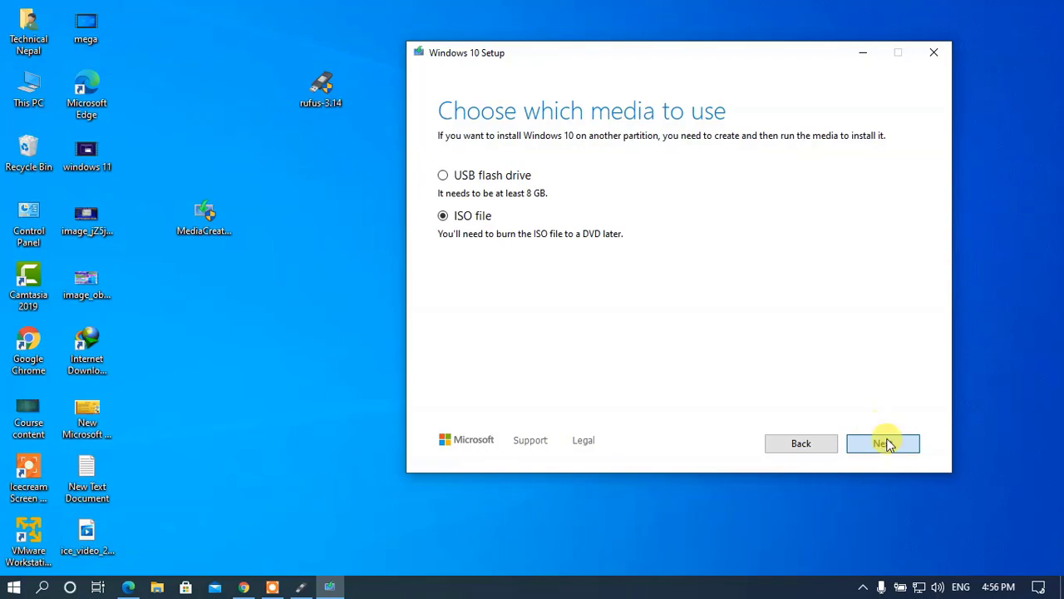
{"action": "left_click_drag", "start_coordinate": [582, 88], "coordinate": [289, 83]}
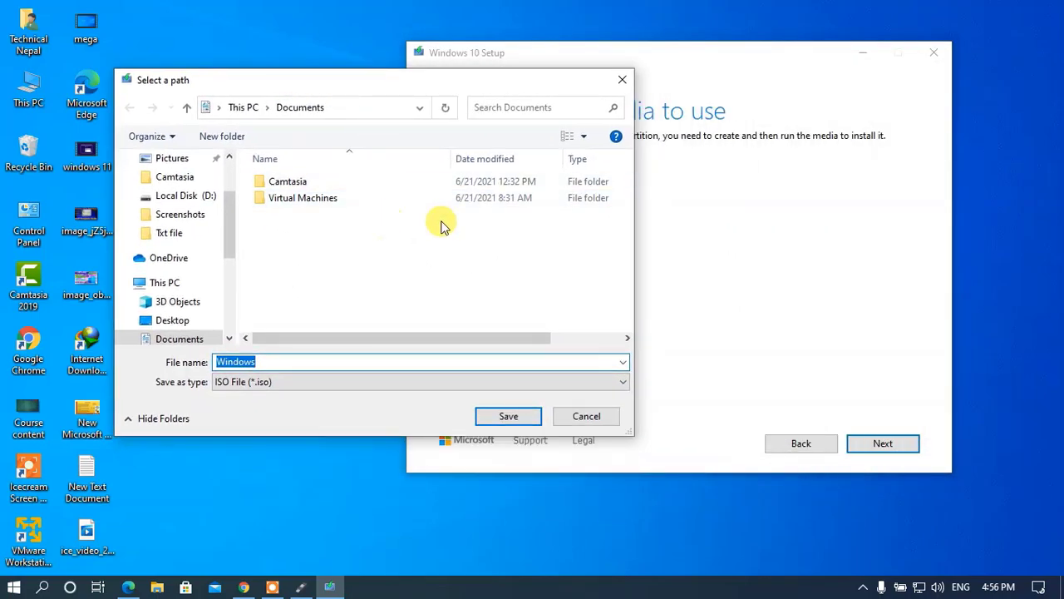
{"action": "left_click_drag", "start_coordinate": [543, 87], "coordinate": [558, 71]}
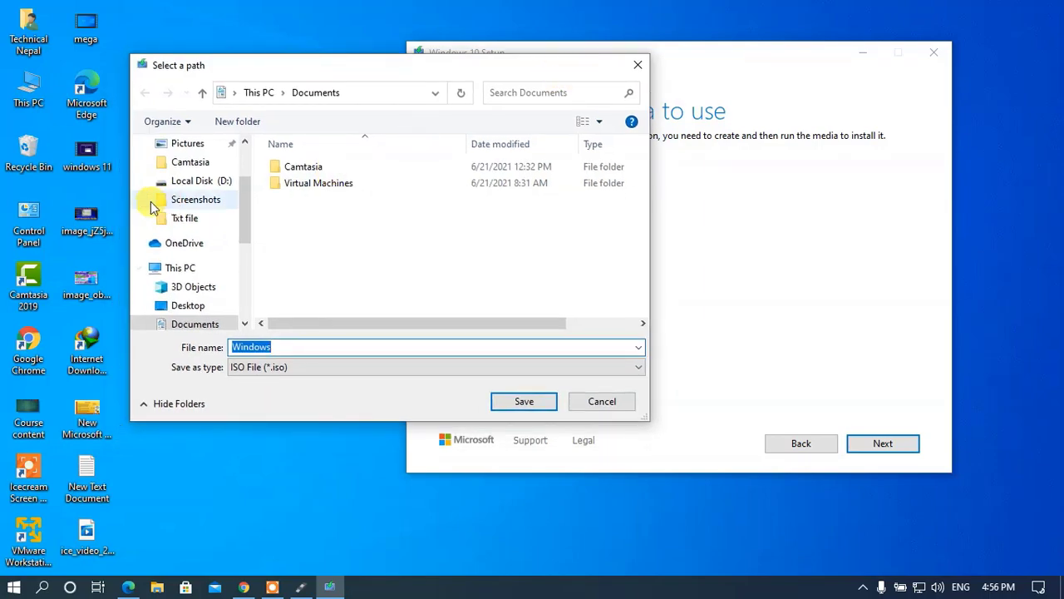
{"action": "left_click", "coordinate": [178, 305]}
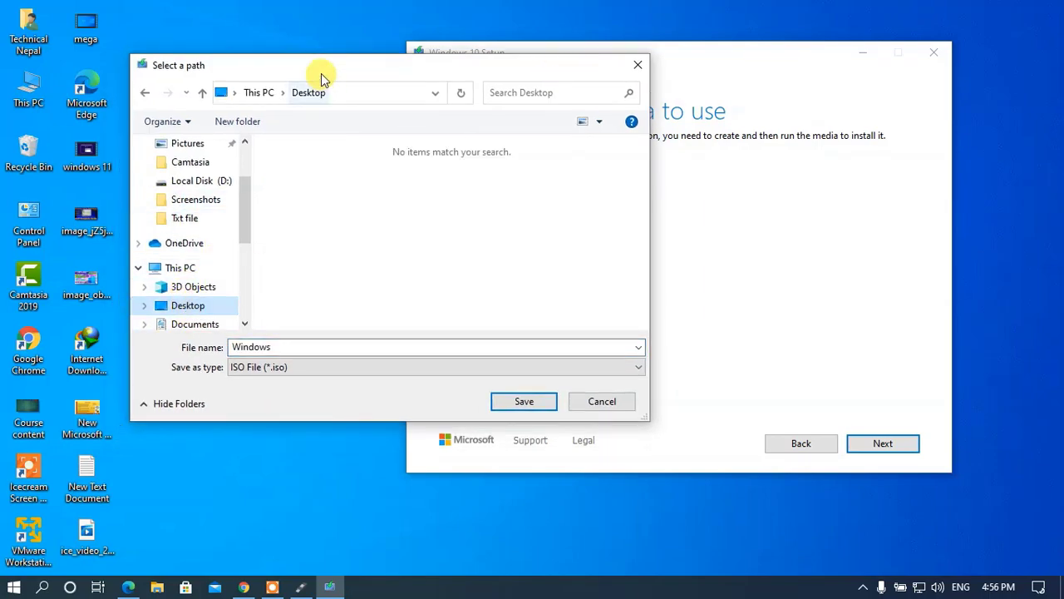
{"action": "left_click_drag", "start_coordinate": [321, 74], "coordinate": [373, 66]}
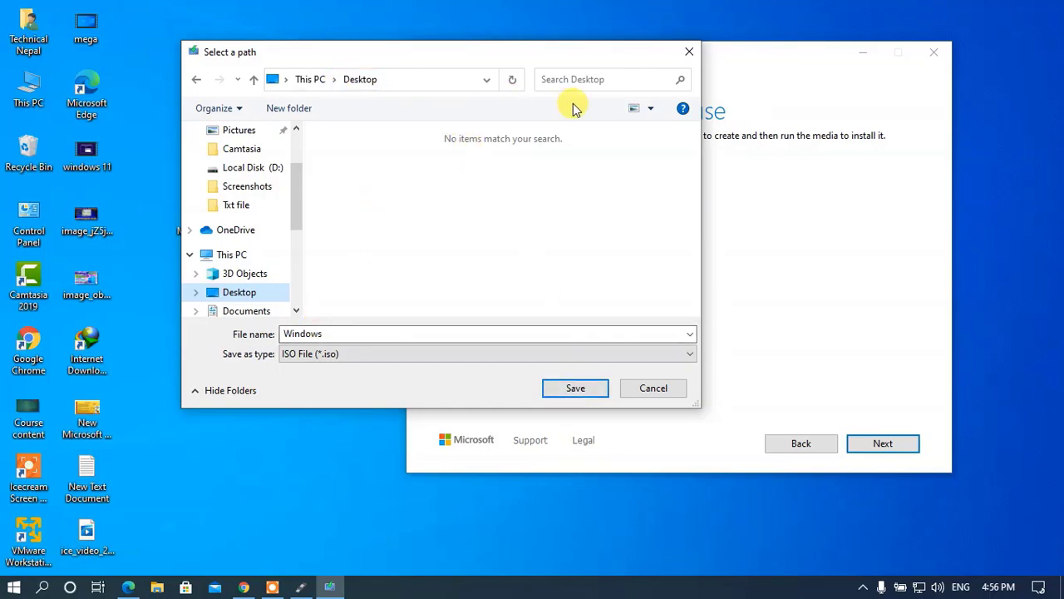
Create a folder named windows on the Desktop and save the ISO in it under the file name Windows
{"action": "left_click", "coordinate": [291, 108]}
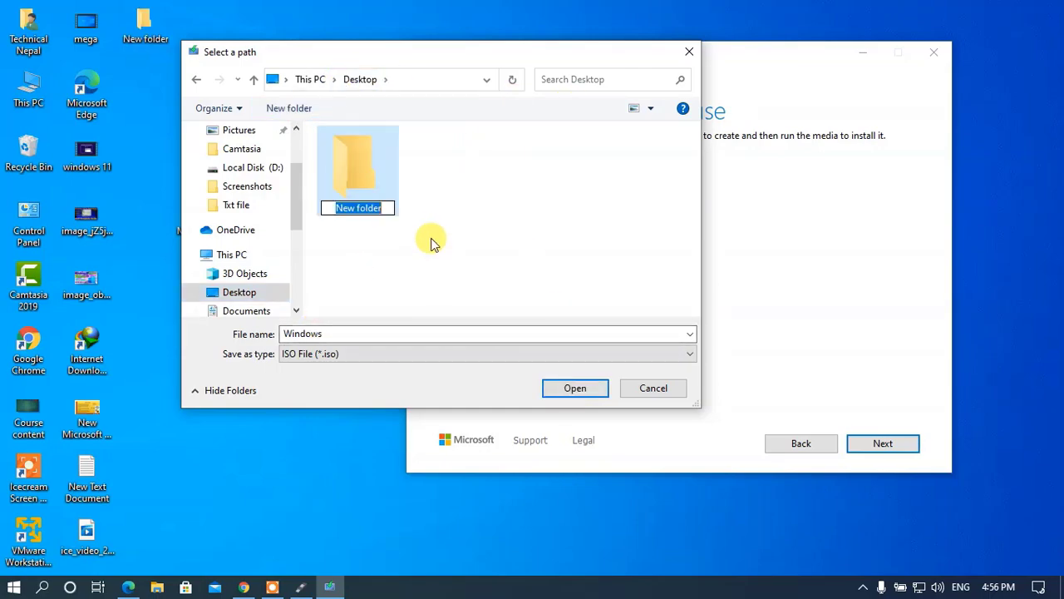
{"action": "type", "text": "windows"}
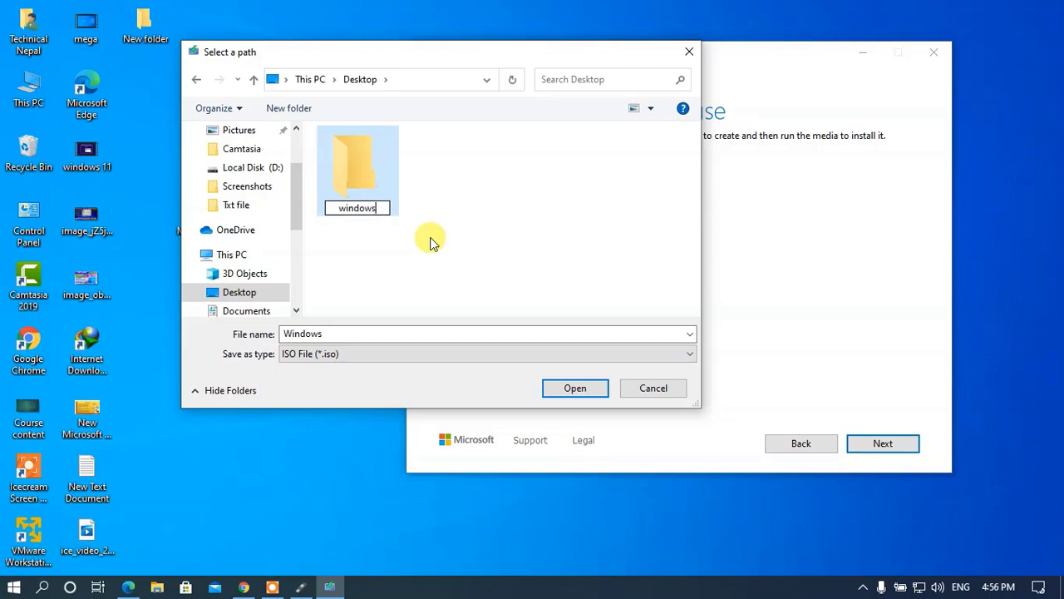
{"action": "key", "text": "Return"}
{"action": "double_click", "coordinate": [363, 185]}
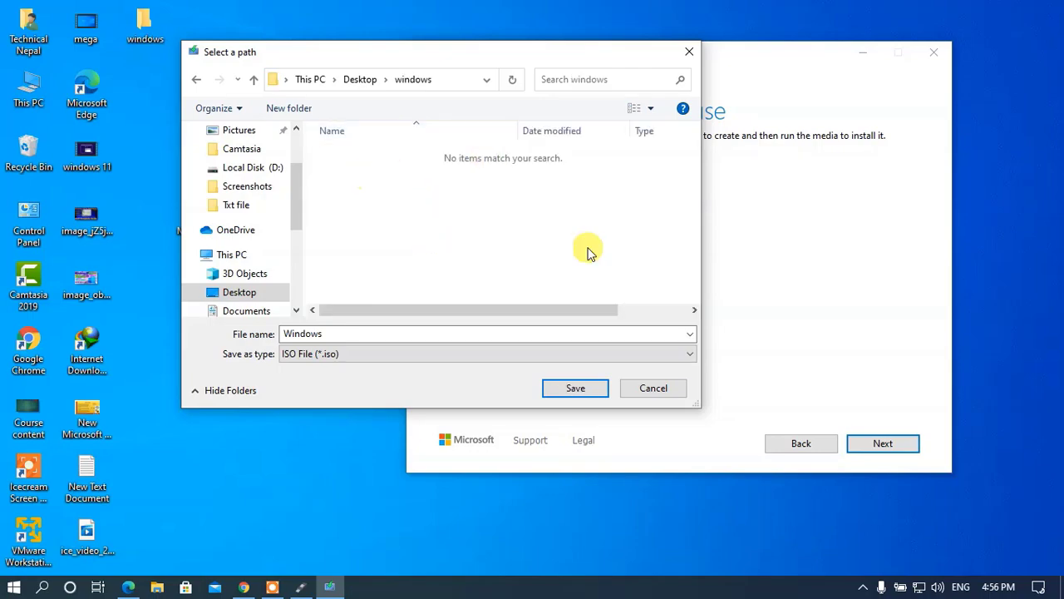
{"action": "left_click", "coordinate": [575, 388]}
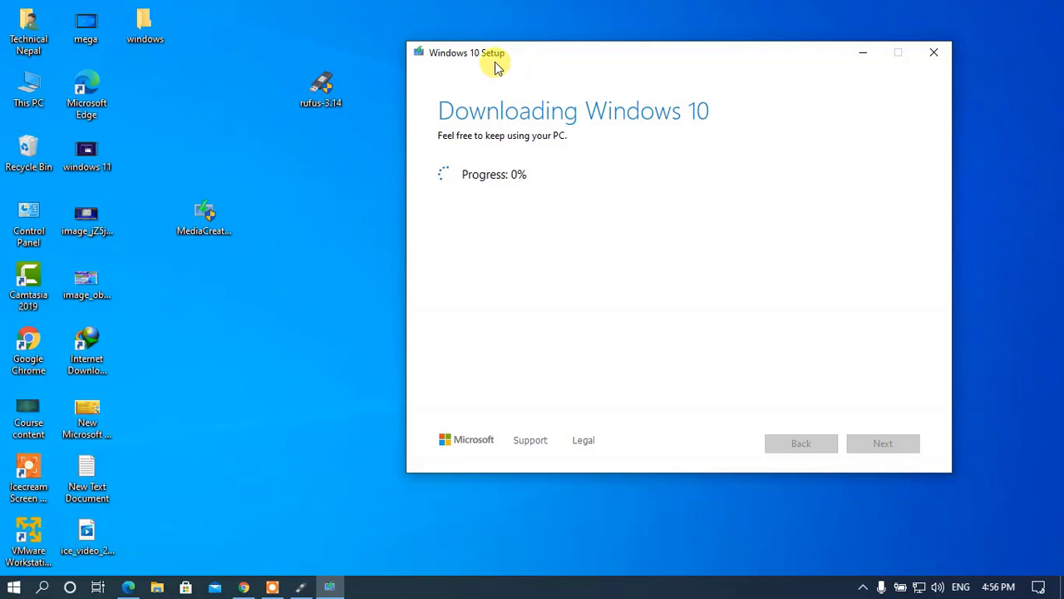
Move the rufus-3.14 icon closer to the other desktop icons and finish Windows 10 Setup once the ISO is ready
{"action": "left_click_drag", "start_coordinate": [317, 91], "coordinate": [295, 104]}
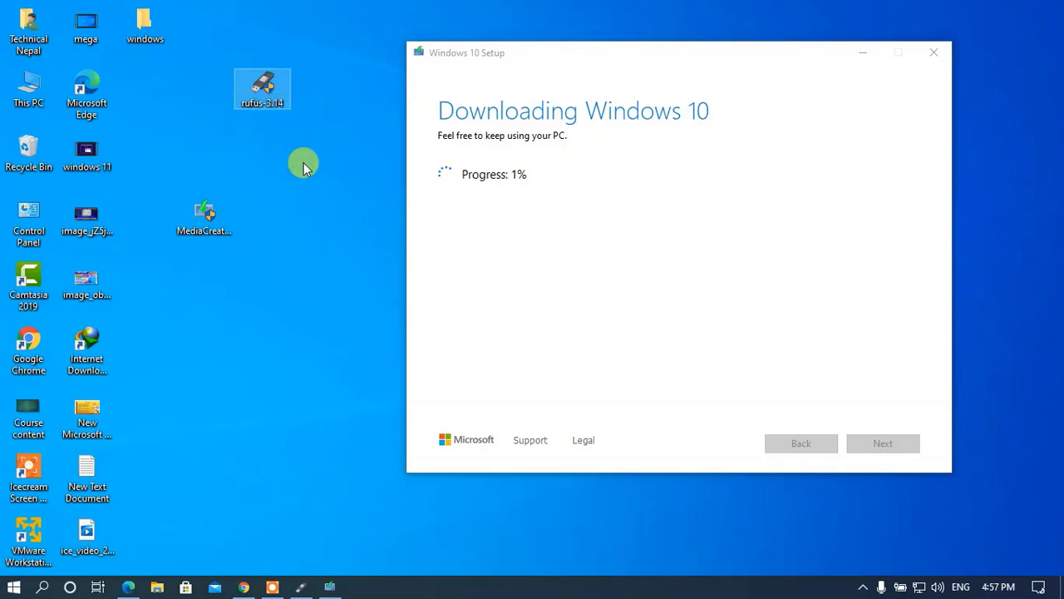
{"action": "left_click_drag", "start_coordinate": [475, 52], "coordinate": [478, 46]}
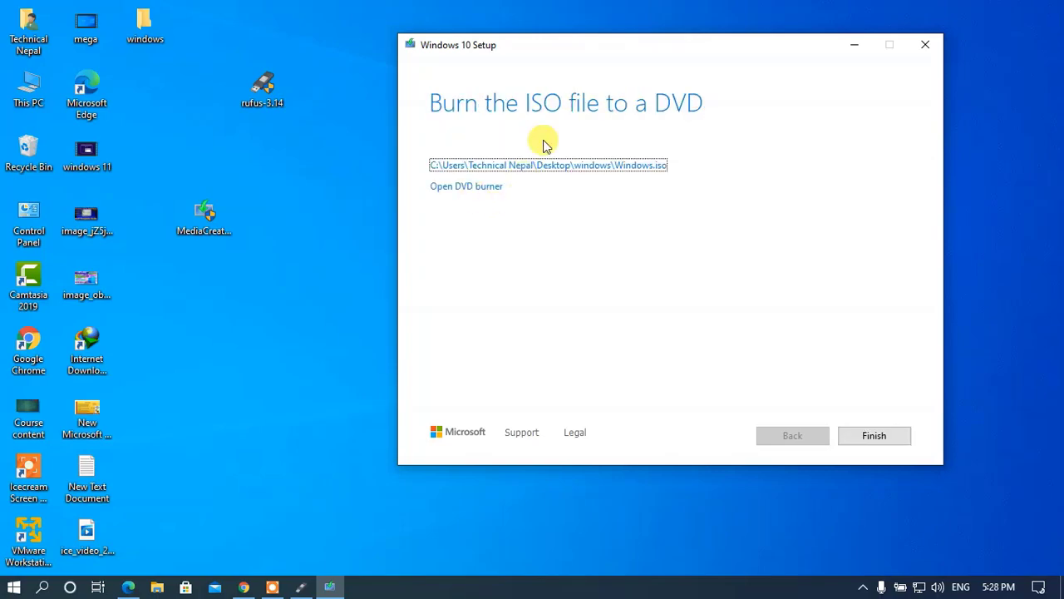
{"action": "left_click_drag", "start_coordinate": [521, 42], "coordinate": [484, 26]}
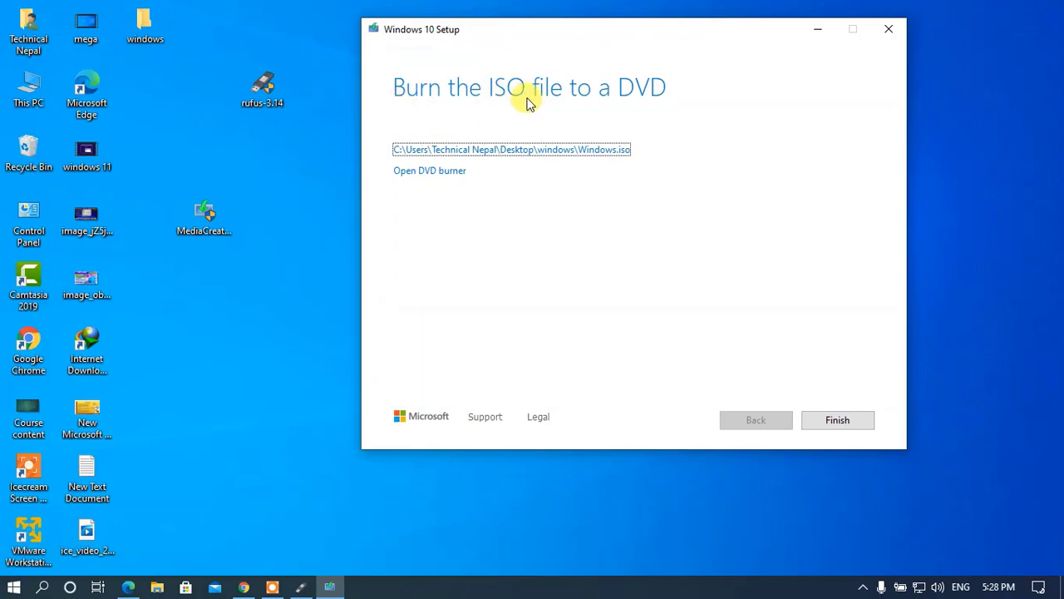
{"action": "left_click_drag", "start_coordinate": [571, 35], "coordinate": [556, 43]}
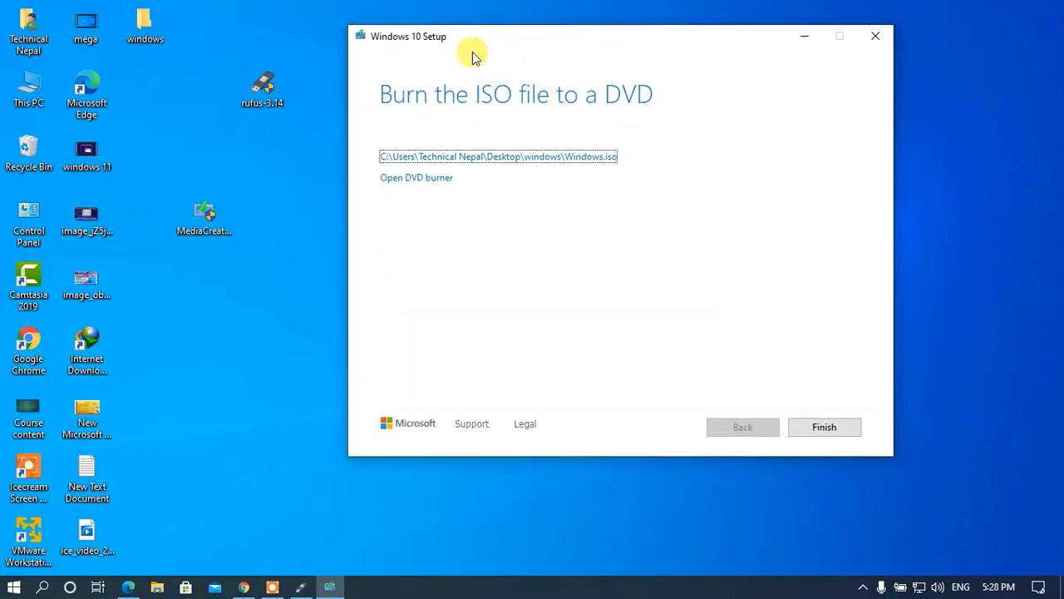
{"action": "mouse_move", "coordinate": [475, 41]}
{"action": "left_mouse_down"}
{"action": "mouse_move", "coordinate": [496, 36]}
{"action": "mouse_move", "coordinate": [484, 37]}
{"action": "left_mouse_up"}
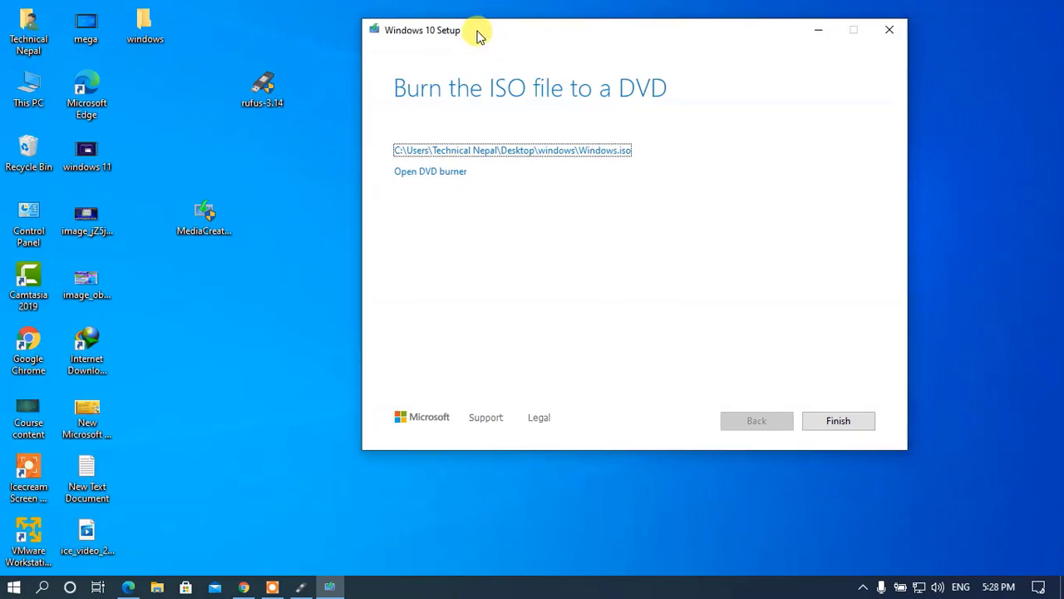
{"action": "left_click", "coordinate": [837, 426]}
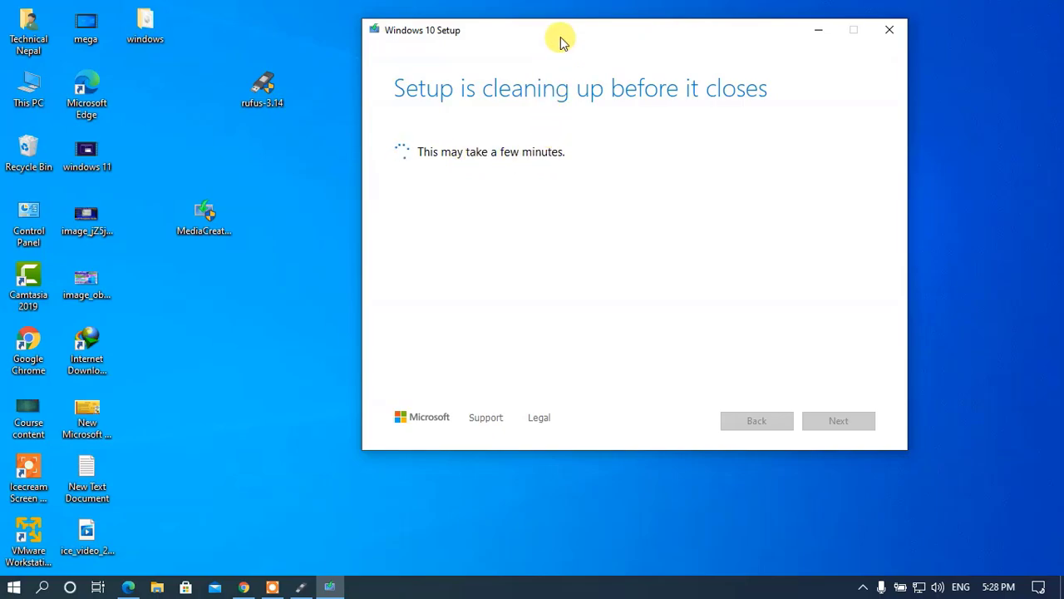
{"action": "left_click_drag", "start_coordinate": [562, 40], "coordinate": [576, 49]}
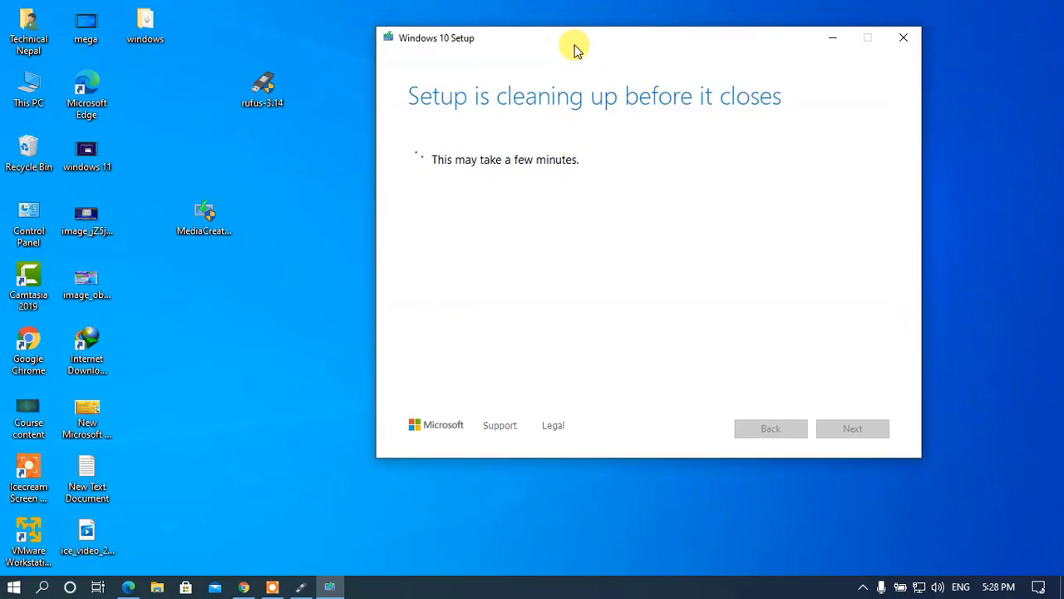
Open the windows folder on the desktop and select the Windows disc image file inside it
{"action": "left_click", "coordinate": [148, 26]}
{"action": "double_click", "coordinate": [149, 30]}
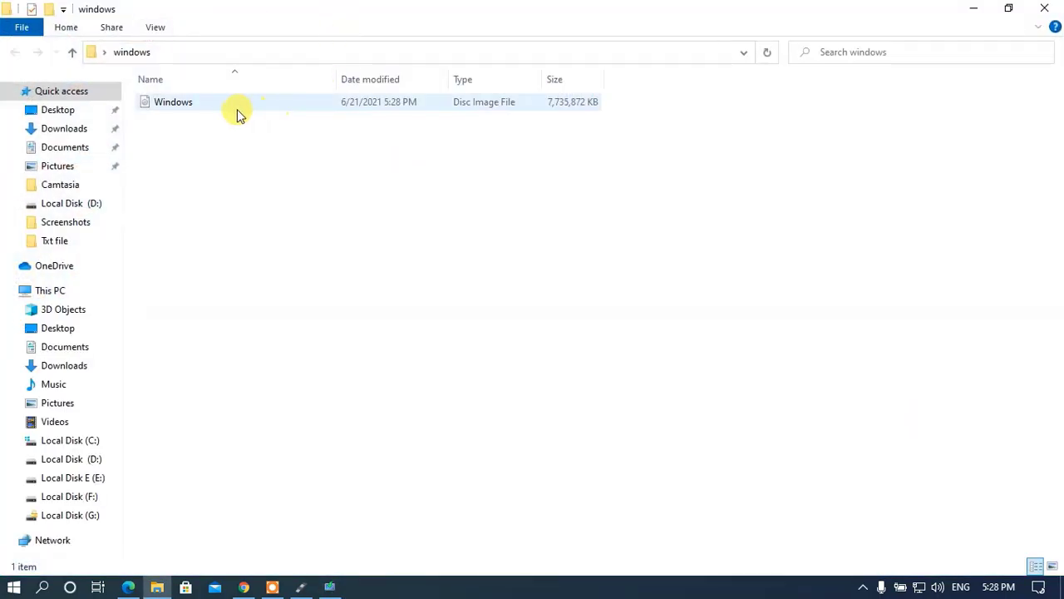
{"action": "left_click", "coordinate": [234, 100]}
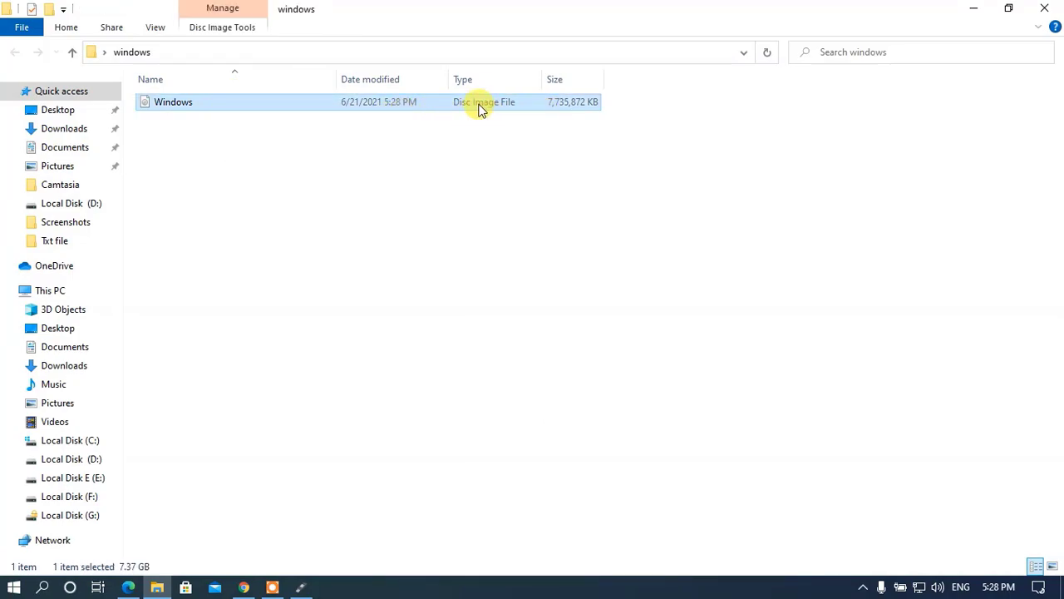
Check the file size of the Windows disc image in its properties, and close the folder
{"action": "right_click", "coordinate": [429, 136]}
{"action": "double_click", "coordinate": [454, 100]}
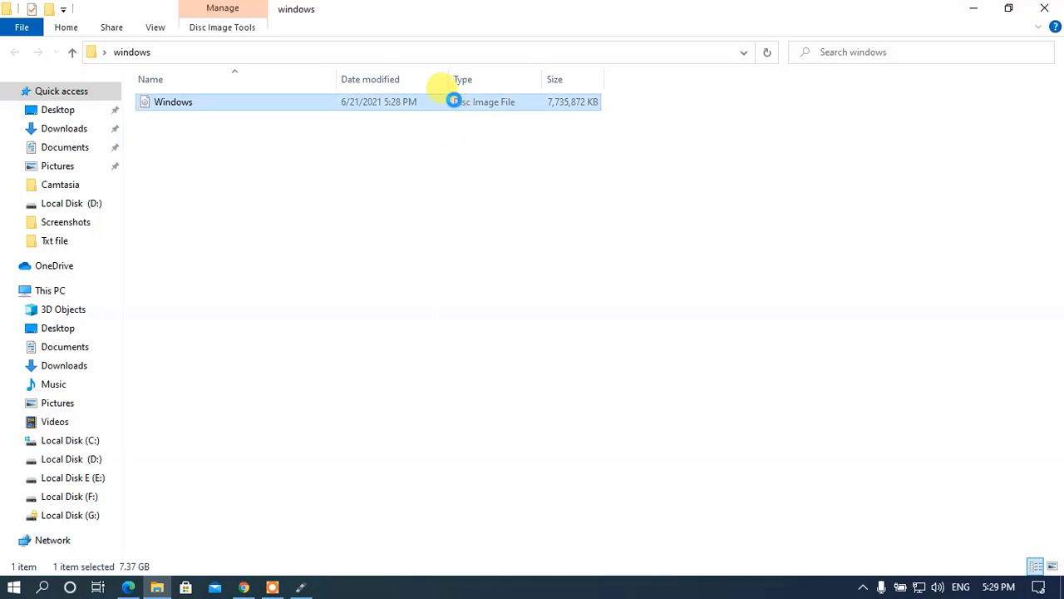
{"action": "right_click", "coordinate": [453, 100]}
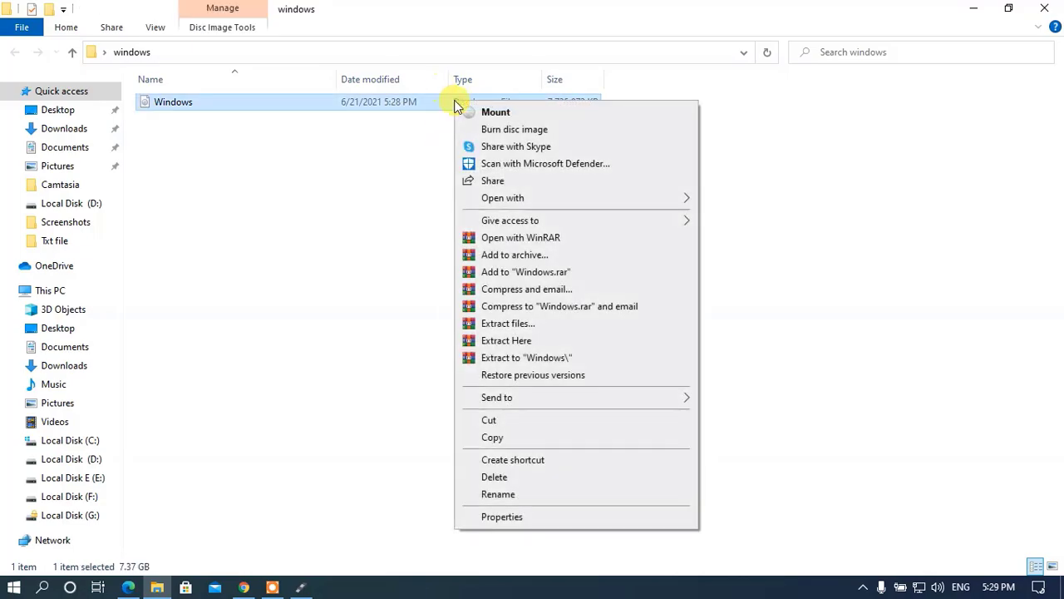
{"action": "left_click", "coordinate": [504, 515]}
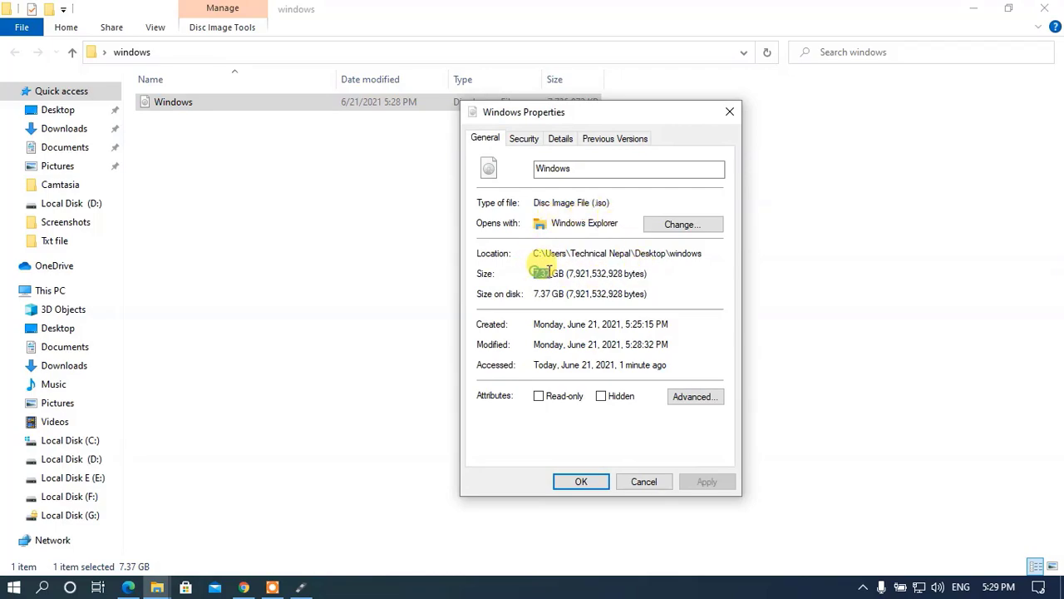
{"action": "double_click", "coordinate": [542, 274]}
{"action": "left_click", "coordinate": [723, 116]}
{"action": "mouse_move", "coordinate": [356, 149]}
{"action": "left_mouse_down"}
{"action": "mouse_move", "coordinate": [356, 104]}
{"action": "mouse_move", "coordinate": [361, 138]}
{"action": "left_mouse_up"}
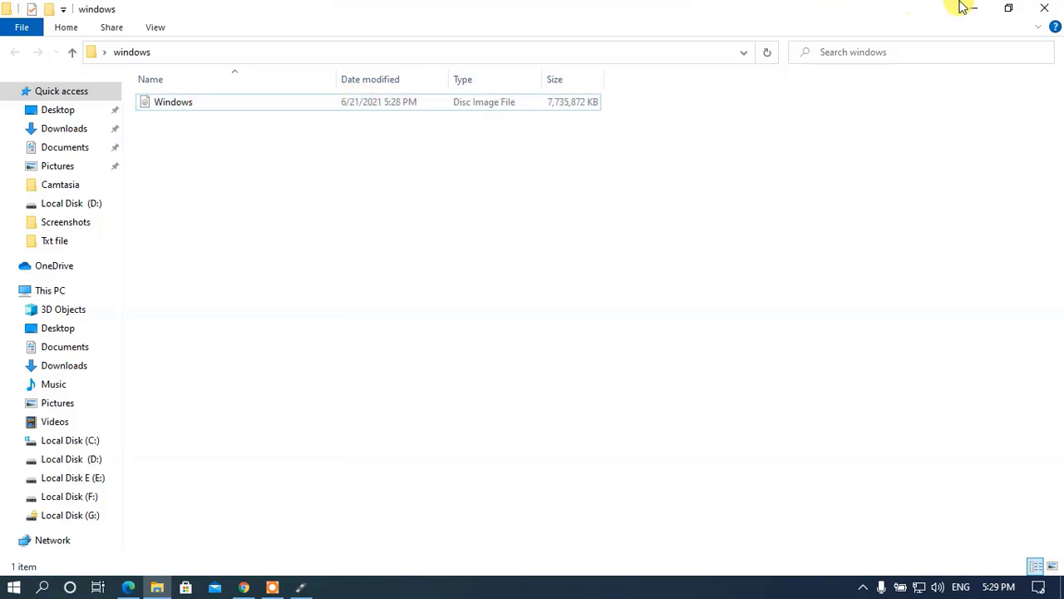
{"action": "left_click", "coordinate": [1051, 5]}
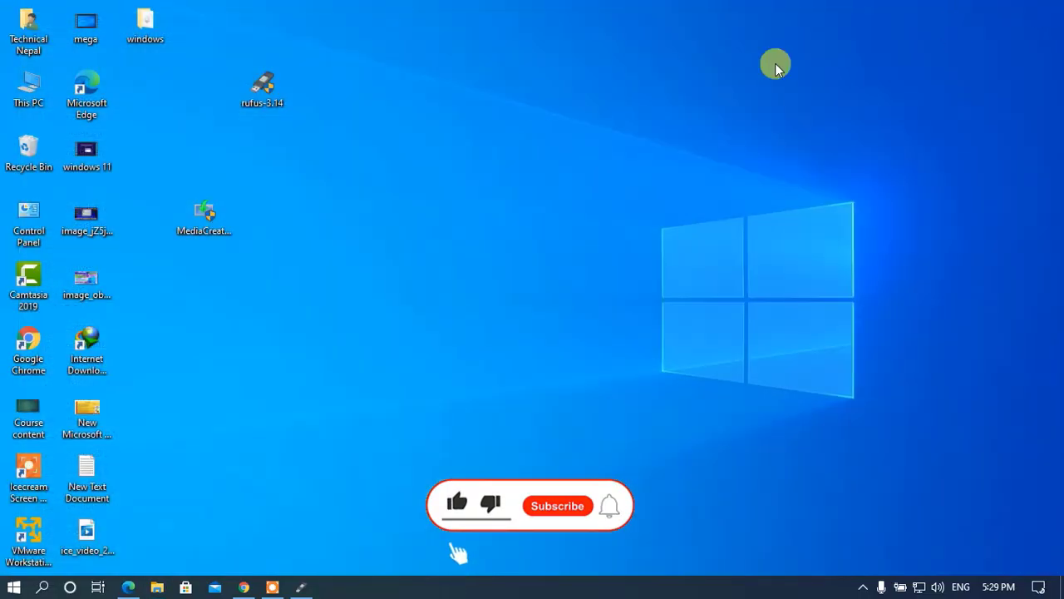
{"action": "right_click", "coordinate": [507, 109]}
{"action": "left_click", "coordinate": [527, 154]}
{"action": "right_click", "coordinate": [537, 159]}
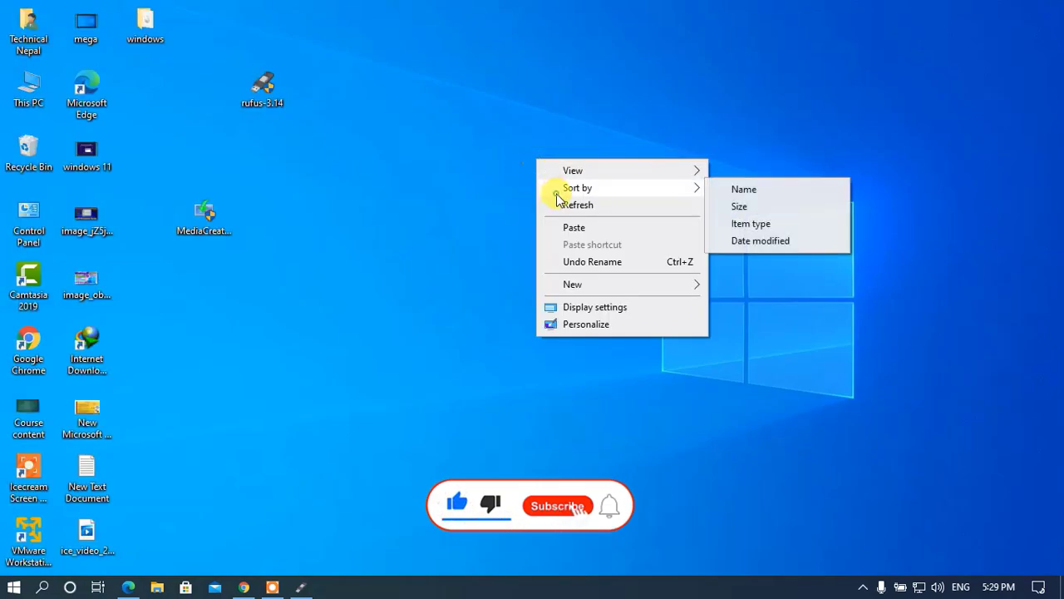
{"action": "left_click", "coordinate": [574, 204]}
{"action": "right_click", "coordinate": [560, 197]}
{"action": "left_click", "coordinate": [582, 241]}
{"action": "right_click", "coordinate": [529, 191]}
{"action": "left_click", "coordinate": [558, 239]}
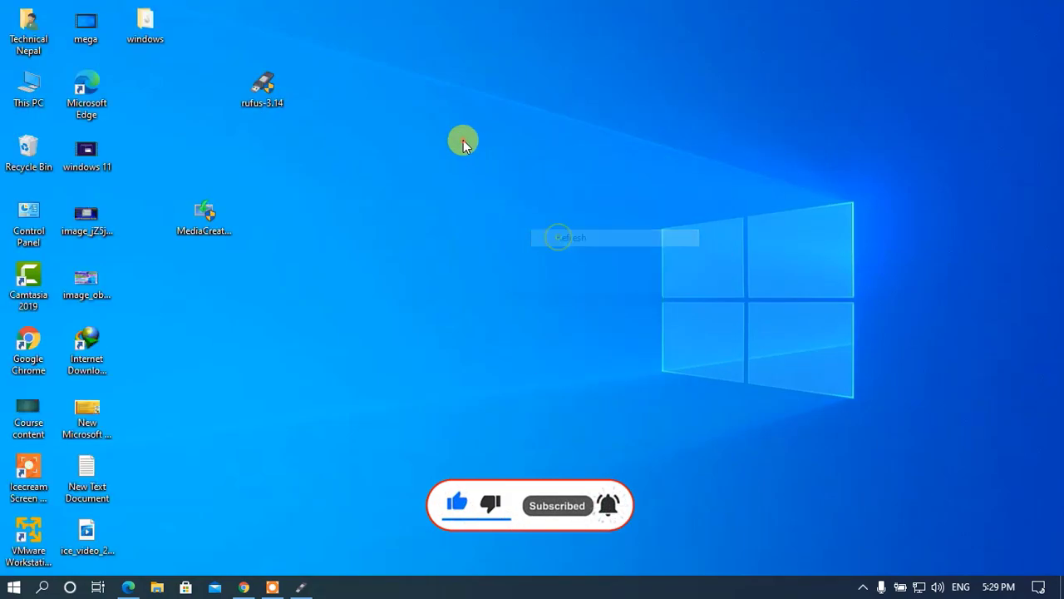
{"action": "right_click", "coordinate": [463, 140]}
{"action": "left_click", "coordinate": [494, 188]}
{"action": "right_click", "coordinate": [493, 183]}
{"action": "left_click", "coordinate": [524, 225]}
{"action": "right_click", "coordinate": [522, 223]}
{"action": "left_click", "coordinate": [541, 267]}
{"action": "right_click", "coordinate": [463, 164]}
{"action": "left_click", "coordinate": [491, 208]}
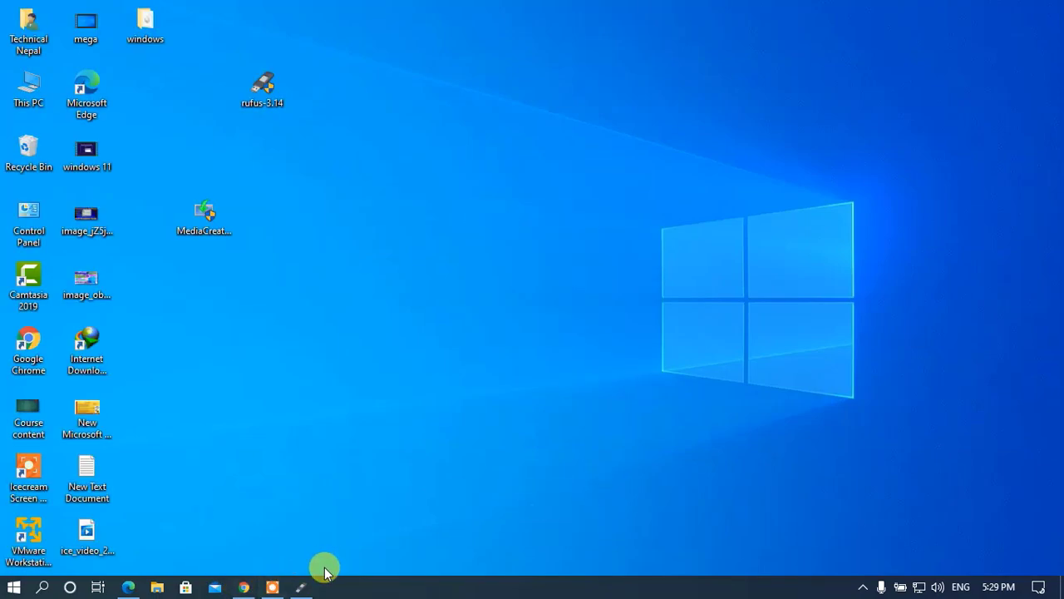
Move the windows folder icon down into the same row as rufus-3.14 and refresh the desktop
{"action": "left_click_drag", "start_coordinate": [152, 33], "coordinate": [176, 91]}
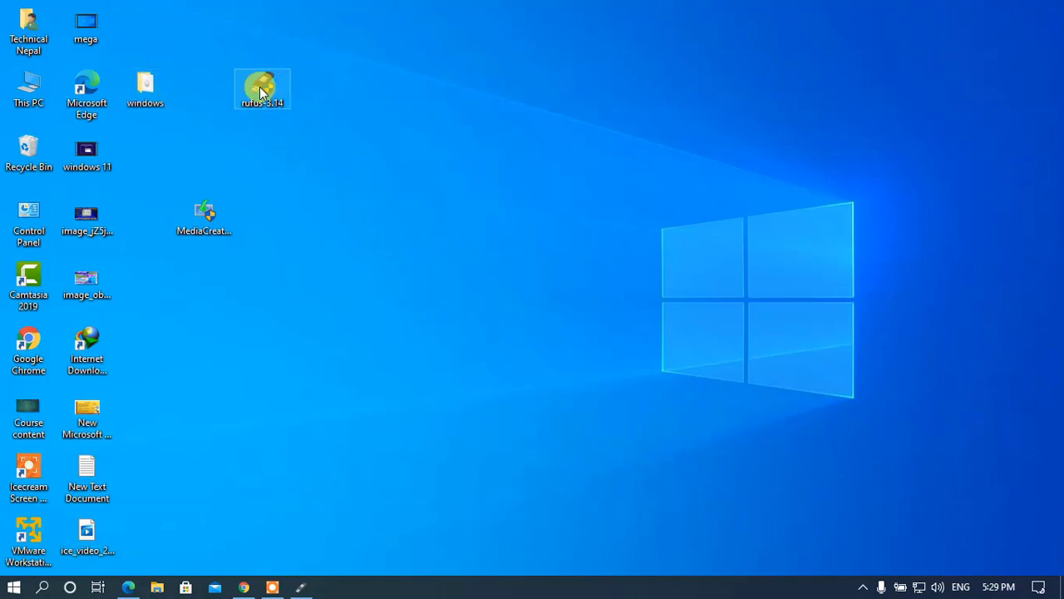
{"action": "right_click", "coordinate": [354, 87]}
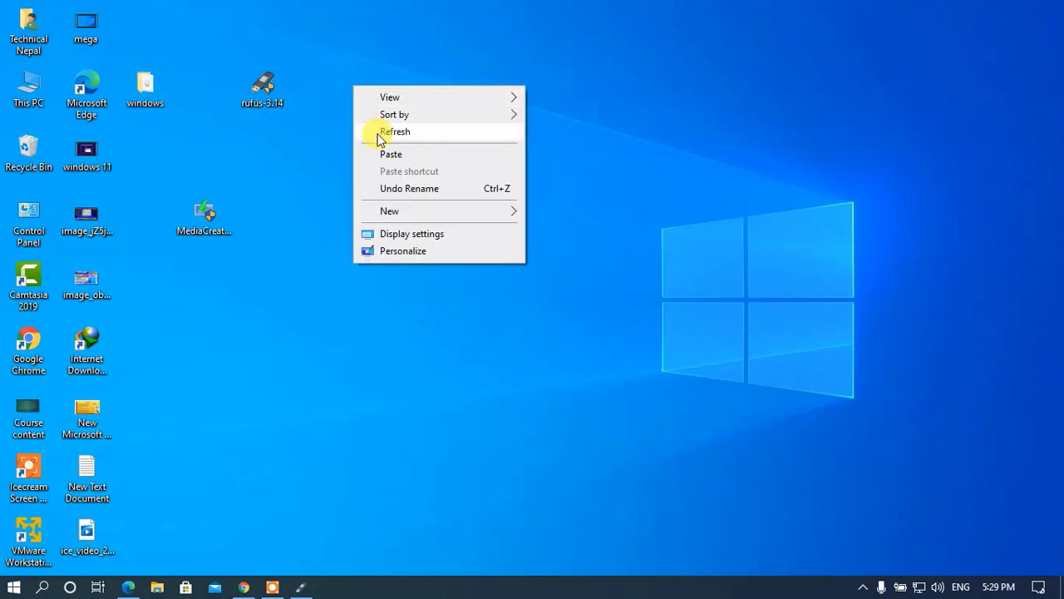
{"action": "right_click", "coordinate": [379, 136]}
{"action": "right_click", "coordinate": [411, 182]}
{"action": "right_click", "coordinate": [436, 235]}
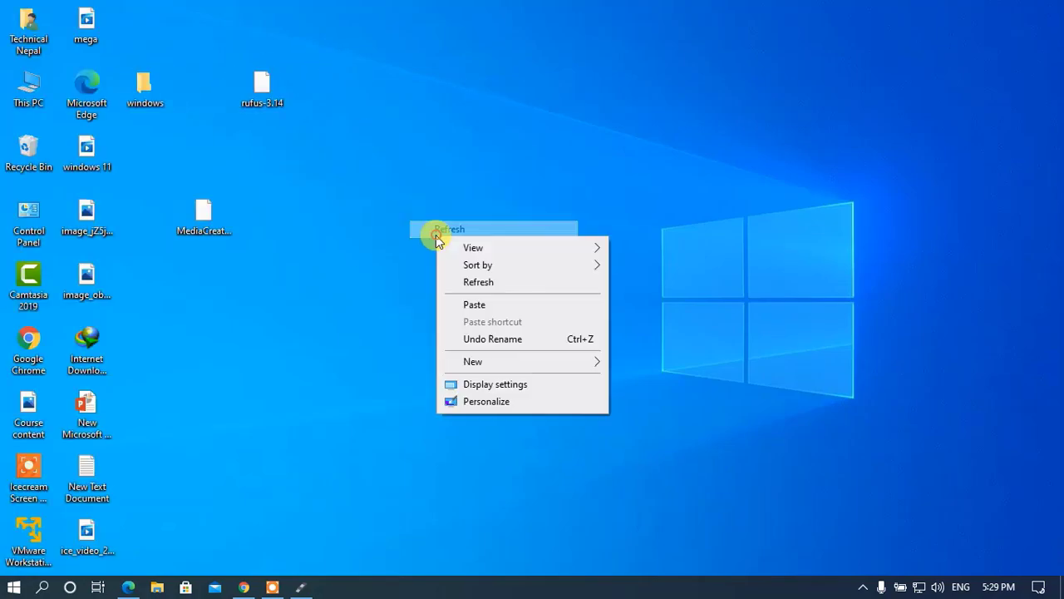
{"action": "left_click", "coordinate": [463, 287]}
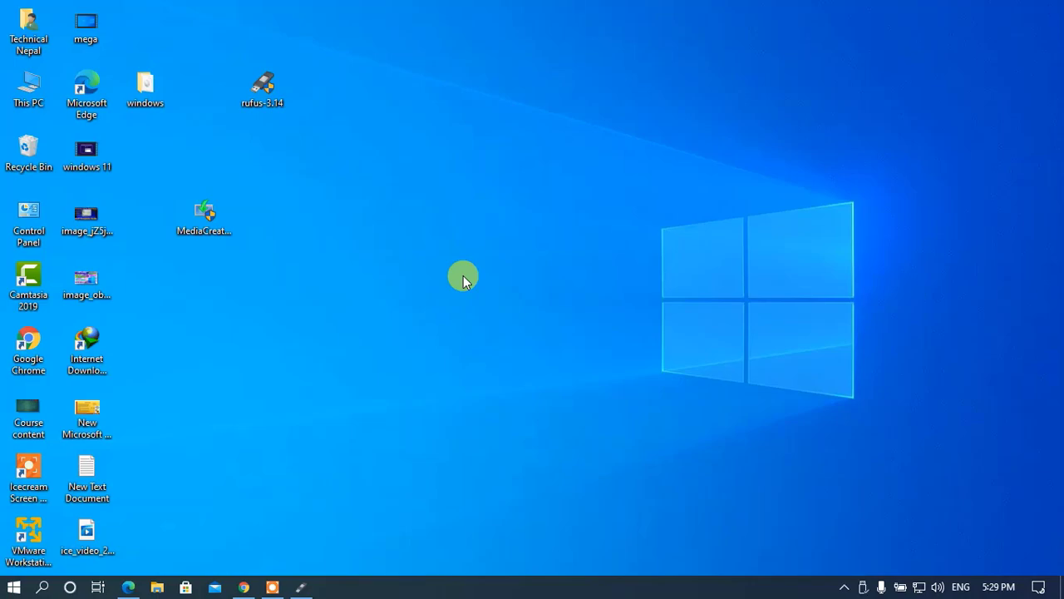
{"action": "right_click", "coordinate": [387, 186]}
{"action": "left_click", "coordinate": [417, 233]}
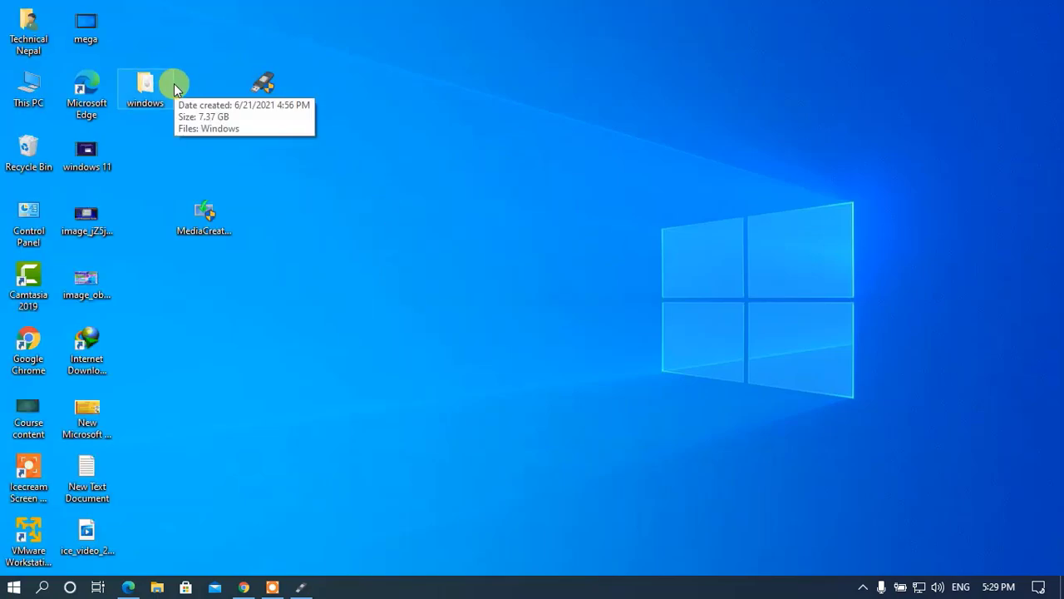
{"action": "right_click", "coordinate": [380, 85]}
{"action": "right_click", "coordinate": [418, 130]}
{"action": "left_click", "coordinate": [455, 186]}
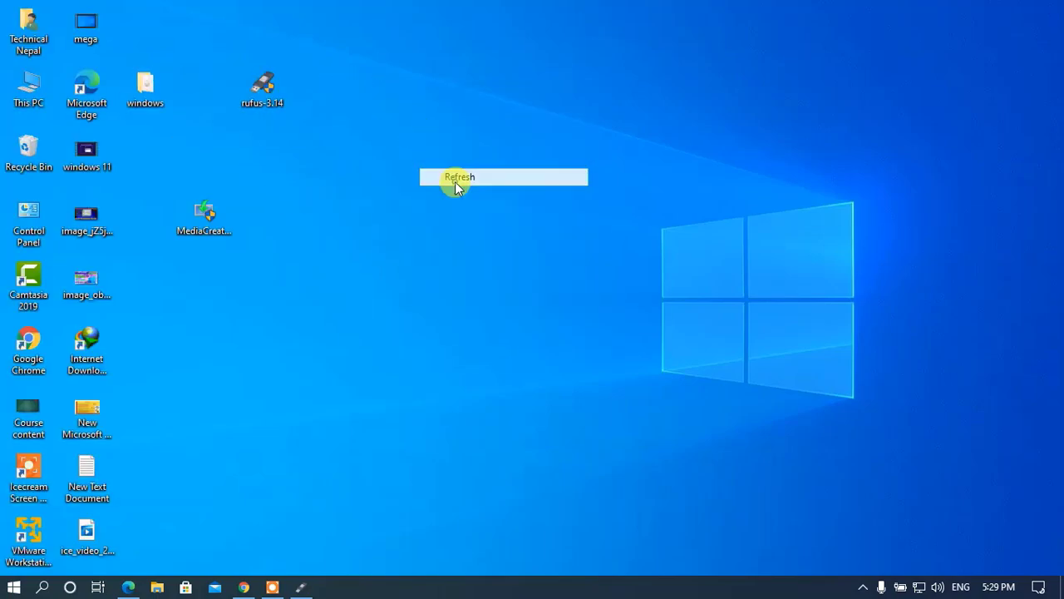
{"action": "right_click", "coordinate": [408, 142]}
{"action": "left_click", "coordinate": [420, 181]}
{"action": "right_click", "coordinate": [420, 183]}
{"action": "left_click", "coordinate": [445, 235]}
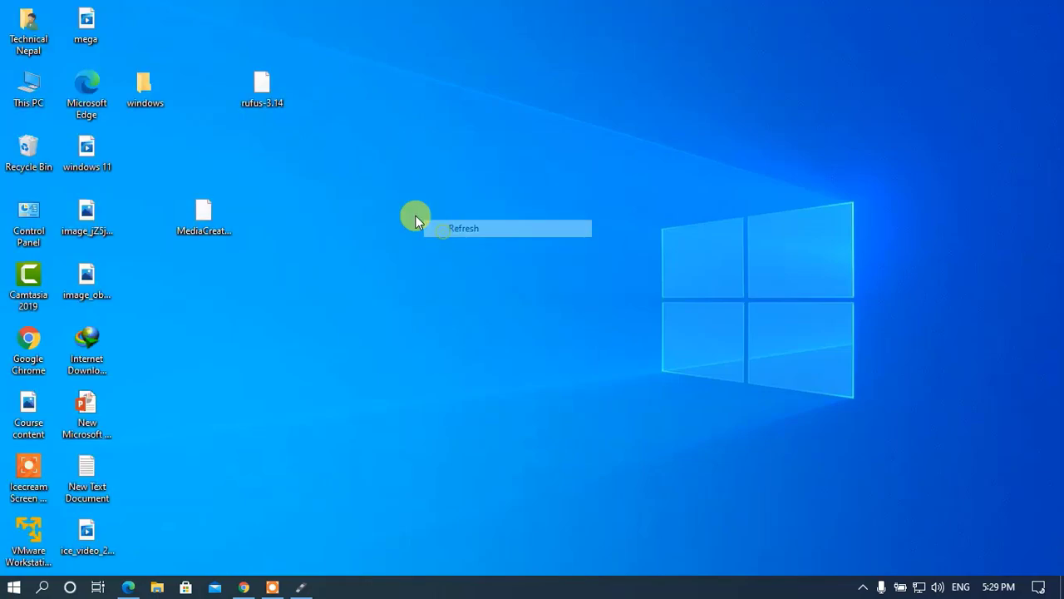
View the contents of the 21H1X64_PRO (H:) USB drive in This PC, and close the window
{"action": "double_click", "coordinate": [35, 87]}
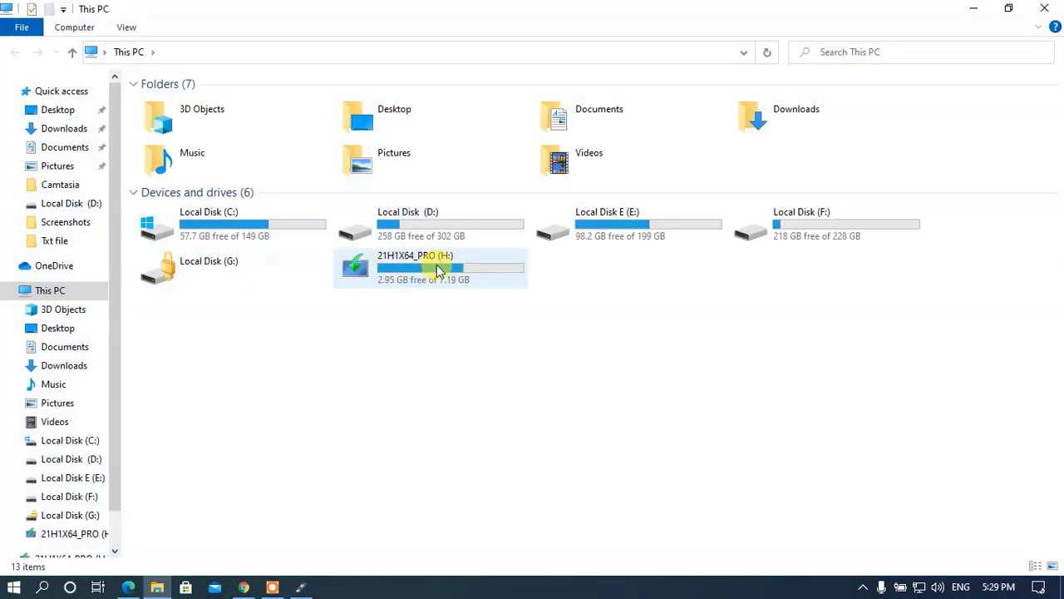
{"action": "left_click_drag", "start_coordinate": [409, 312], "coordinate": [435, 311]}
{"action": "left_click", "coordinate": [421, 277]}
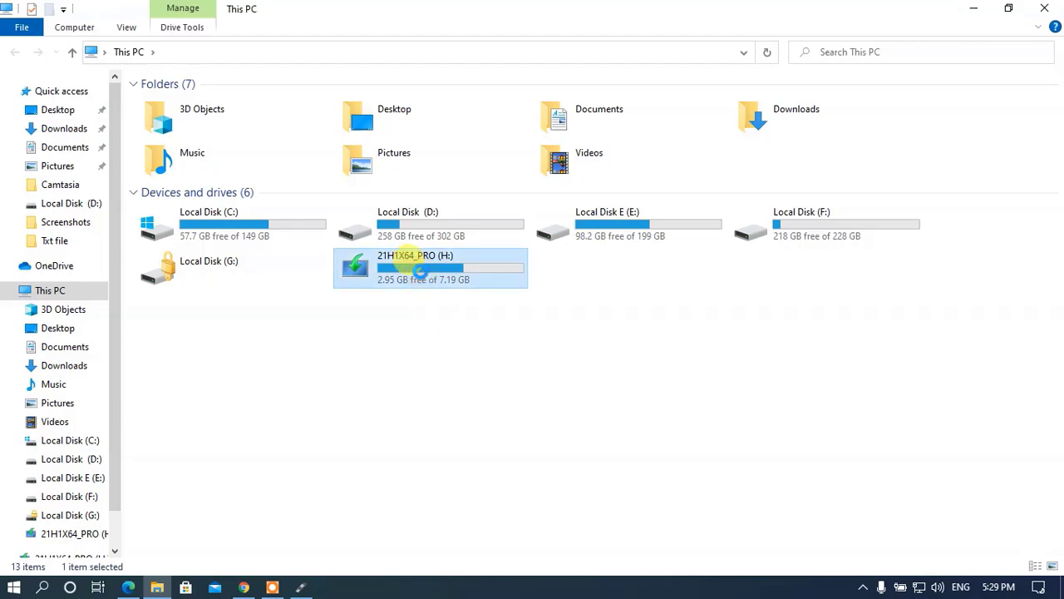
{"action": "right_click", "coordinate": [431, 272]}
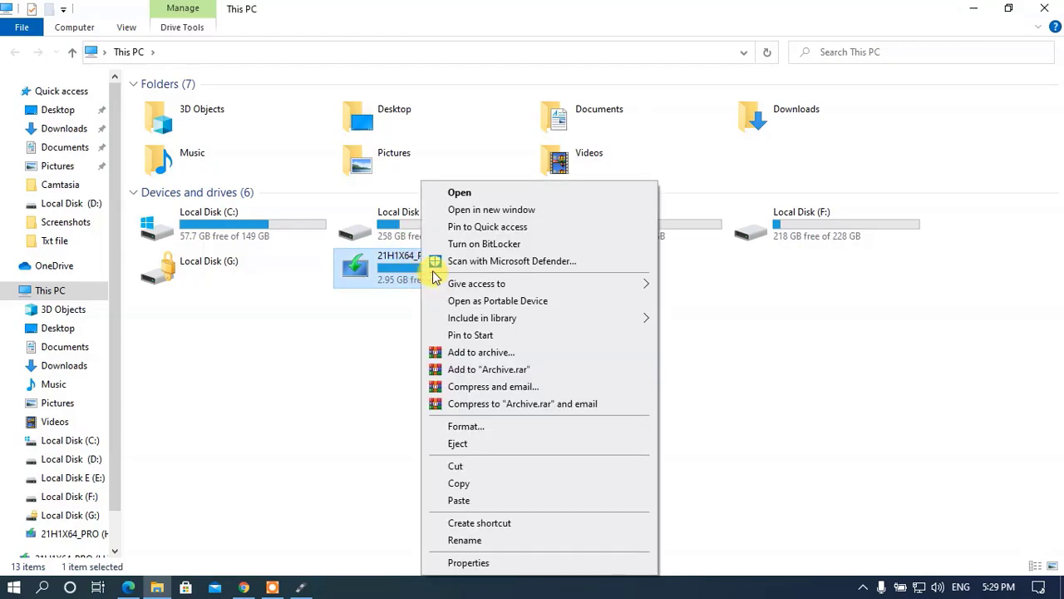
{"action": "left_click", "coordinate": [470, 196]}
{"action": "left_click_drag", "start_coordinate": [311, 289], "coordinate": [321, 209]}
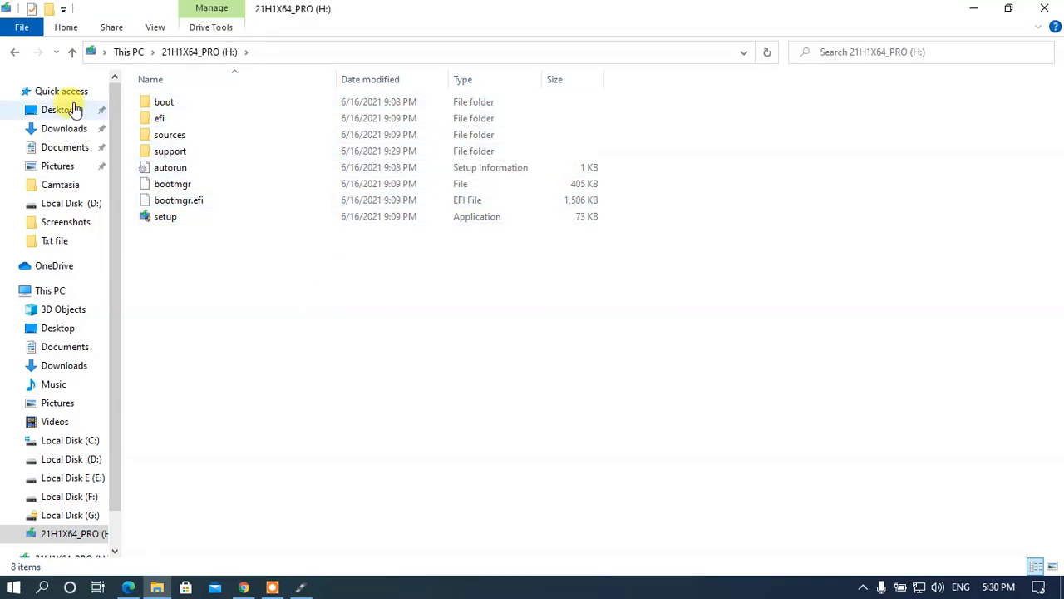
{"action": "left_click", "coordinate": [15, 53]}
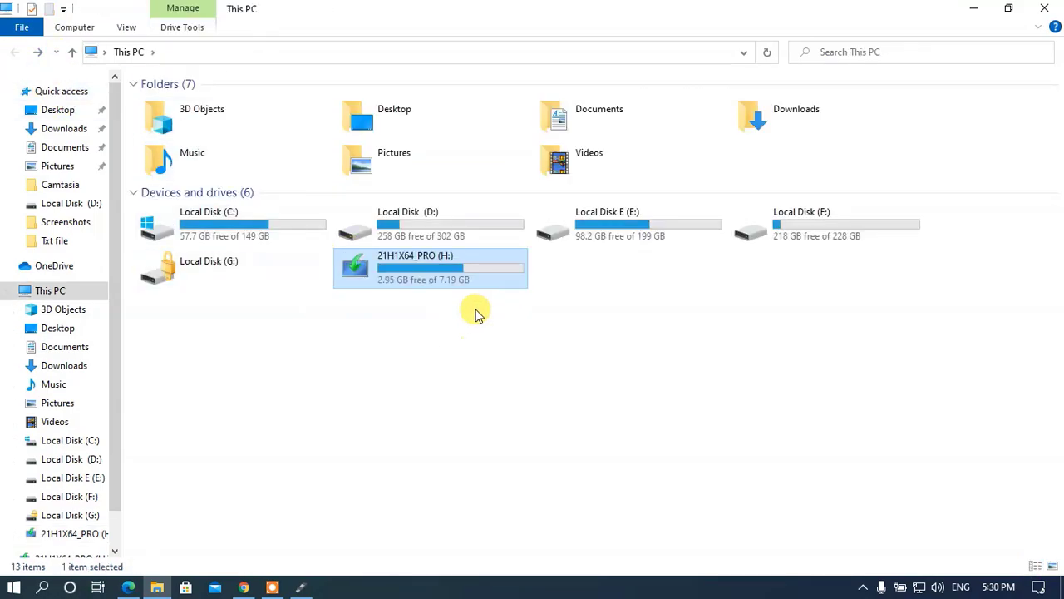
{"action": "left_click", "coordinate": [1045, 7]}
{"action": "right_click", "coordinate": [348, 155]}
{"action": "left_click", "coordinate": [390, 200]}
{"action": "right_click", "coordinate": [345, 161]}
{"action": "left_click", "coordinate": [393, 207]}
{"action": "right_click", "coordinate": [390, 207]}
{"action": "left_click", "coordinate": [430, 252]}
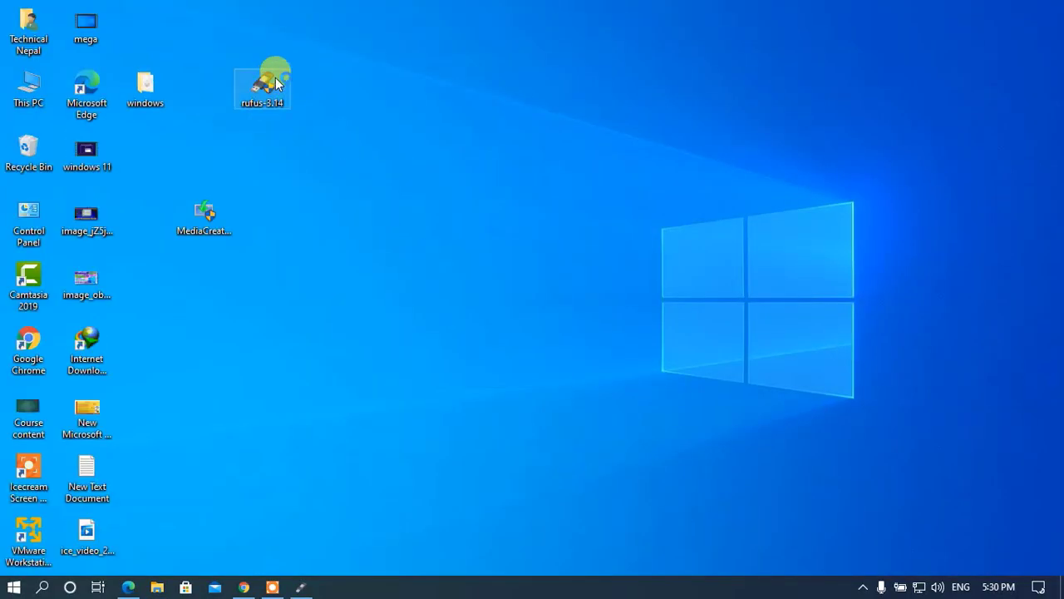
Bring up the running Rufus window and select 21H1X64_PRO (H:) as the device
{"action": "double_click", "coordinate": [278, 84]}
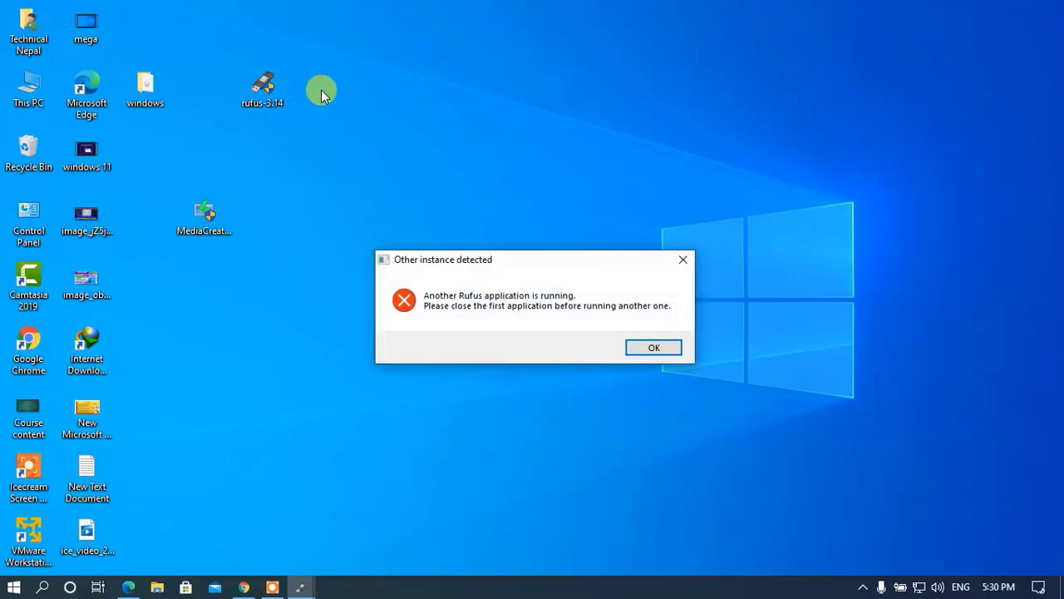
{"action": "left_click", "coordinate": [665, 348]}
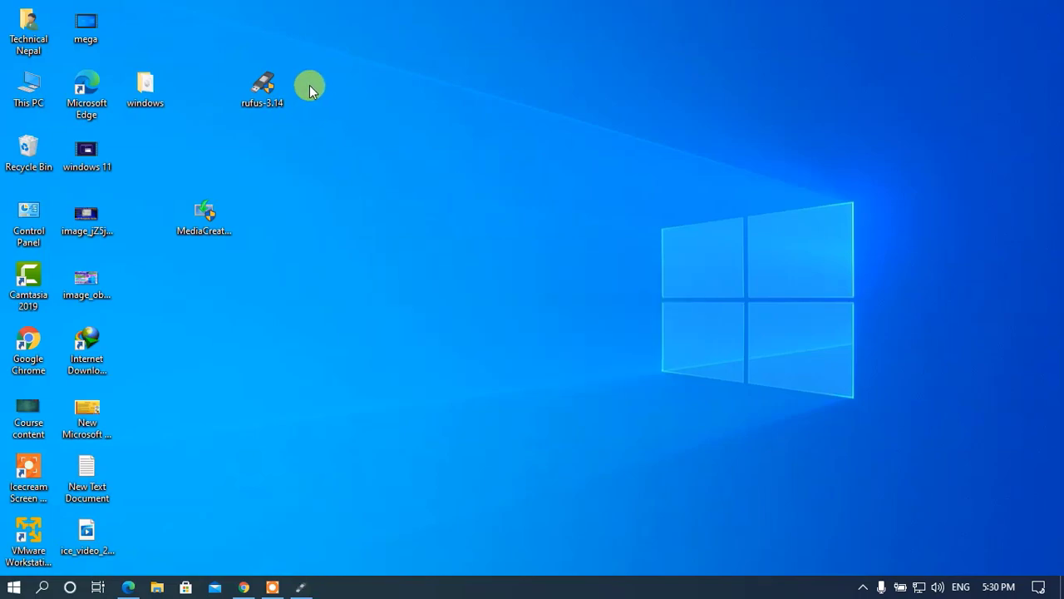
{"action": "left_click", "coordinate": [301, 587]}
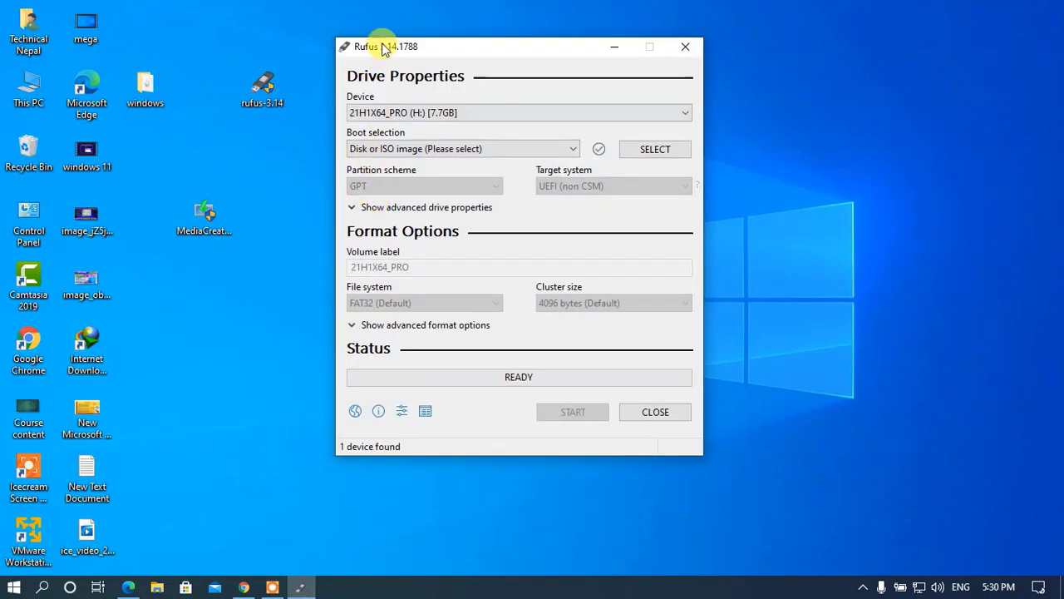
{"action": "mouse_move", "coordinate": [407, 45]}
{"action": "left_mouse_down"}
{"action": "mouse_move", "coordinate": [390, 63]}
{"action": "mouse_move", "coordinate": [411, 65]}
{"action": "mouse_move", "coordinate": [388, 49]}
{"action": "left_mouse_up"}
{"action": "left_click", "coordinate": [491, 118]}
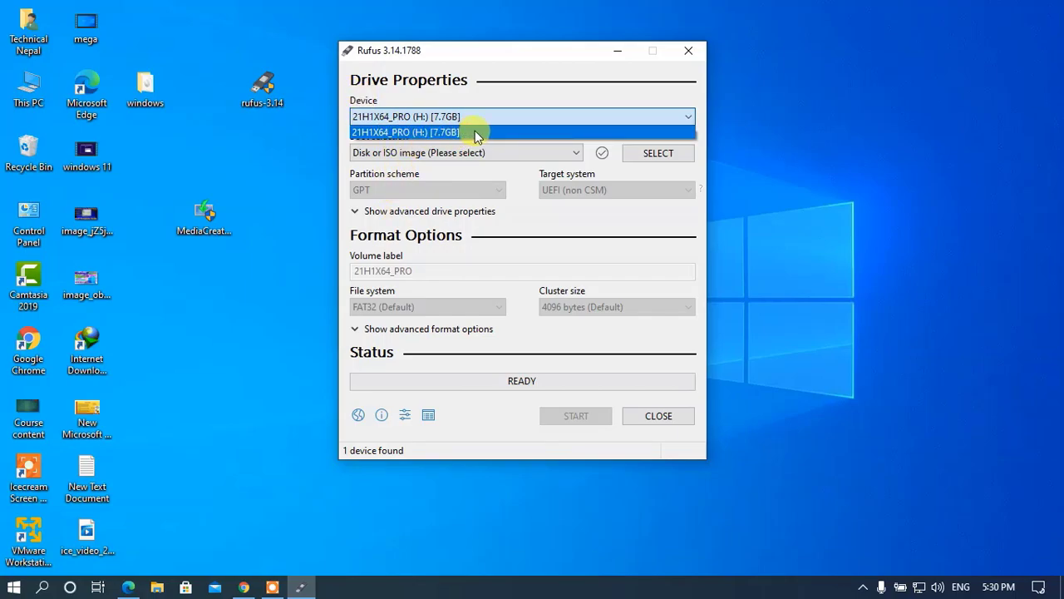
{"action": "left_click", "coordinate": [476, 131]}
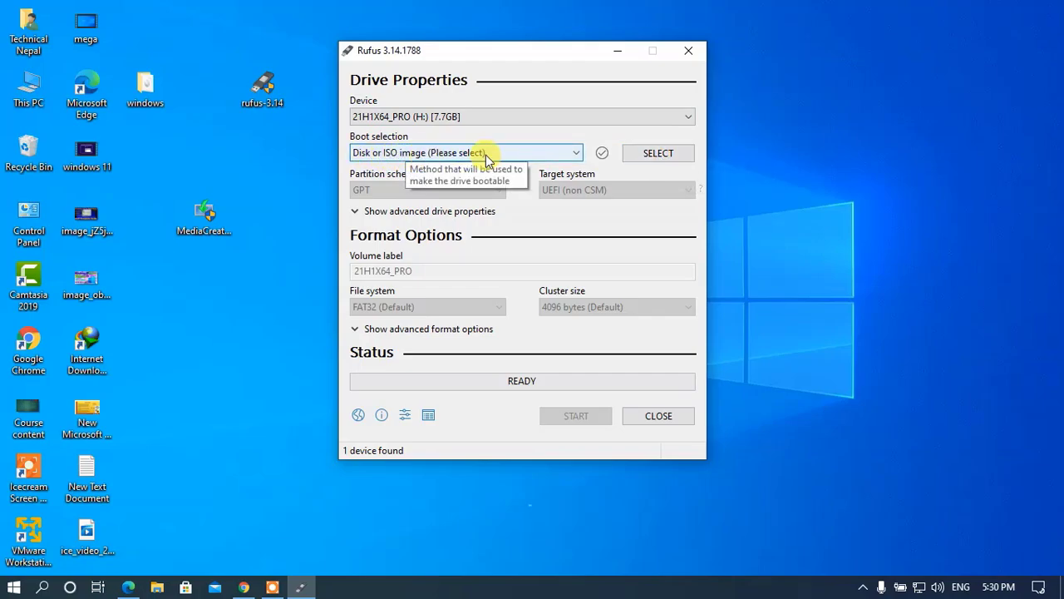
Load the Windows disc image from the desktop's windows folder as the boot selection
{"action": "left_click", "coordinate": [678, 156]}
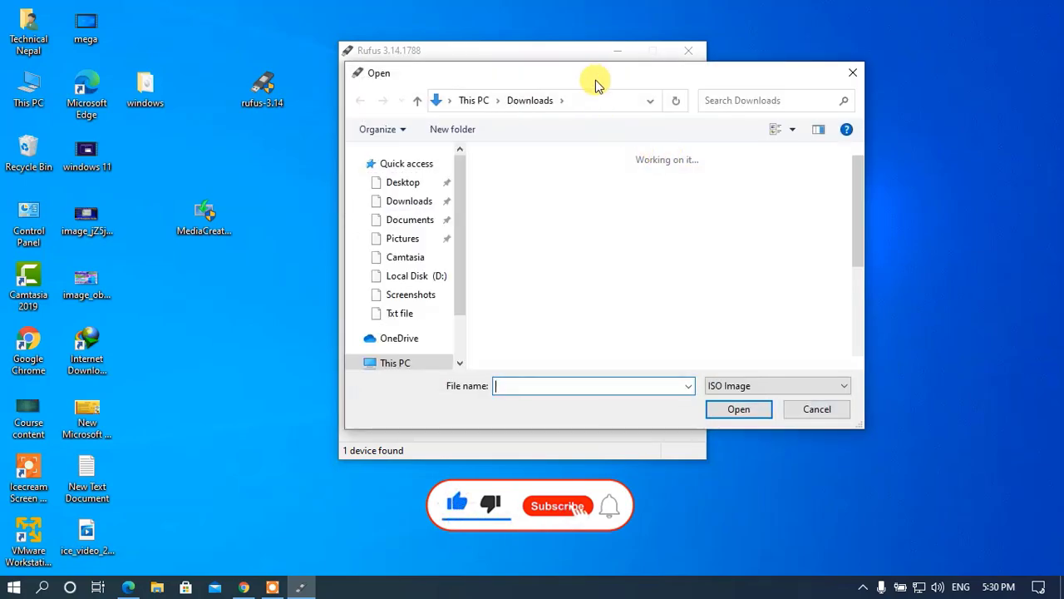
{"action": "left_click", "coordinate": [407, 212]}
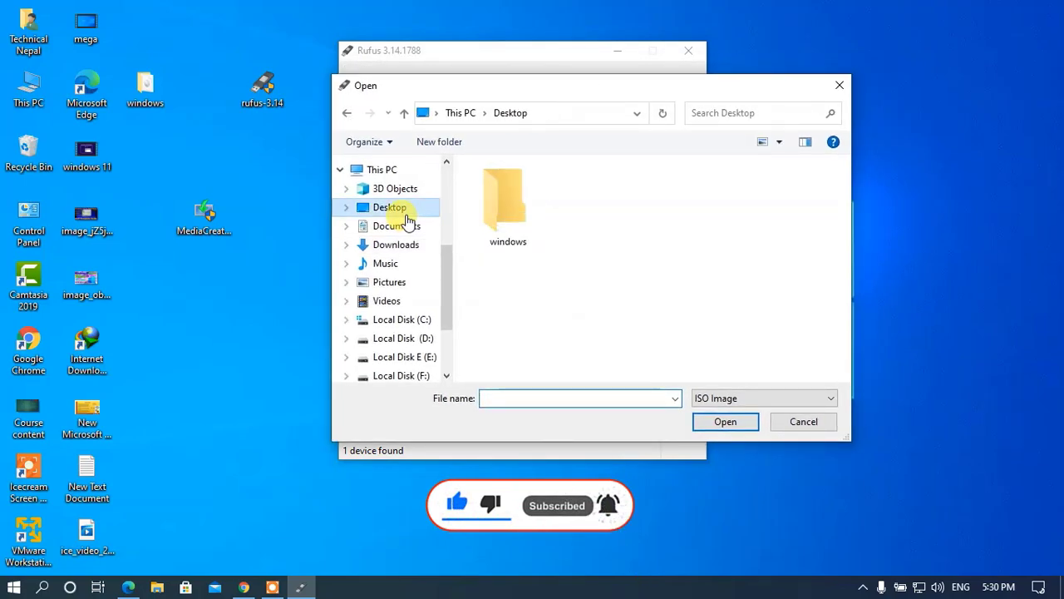
{"action": "double_click", "coordinate": [505, 208]}
{"action": "left_click", "coordinate": [499, 186]}
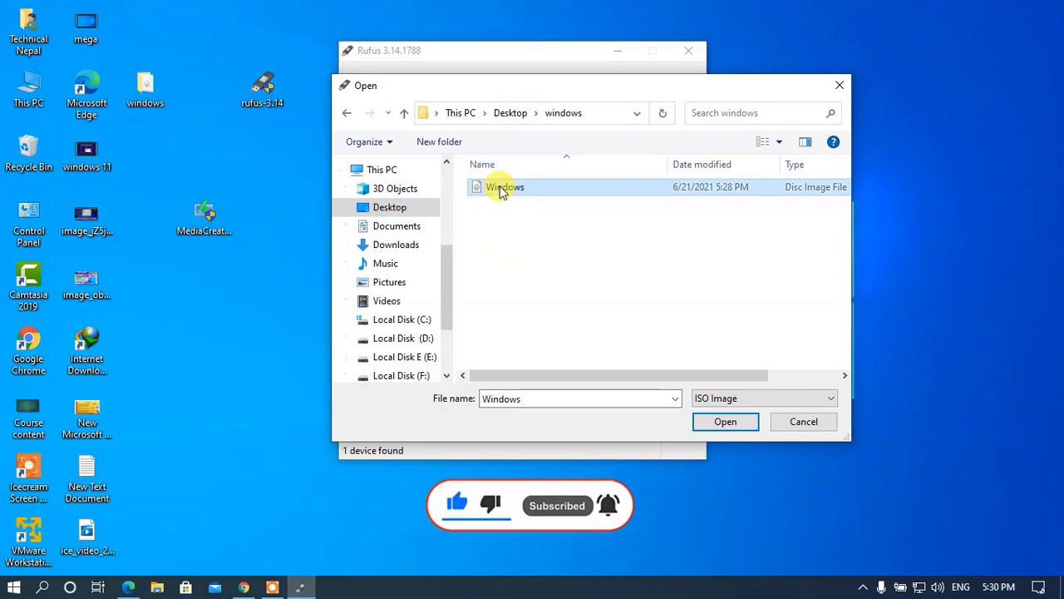
{"action": "left_click", "coordinate": [671, 452]}
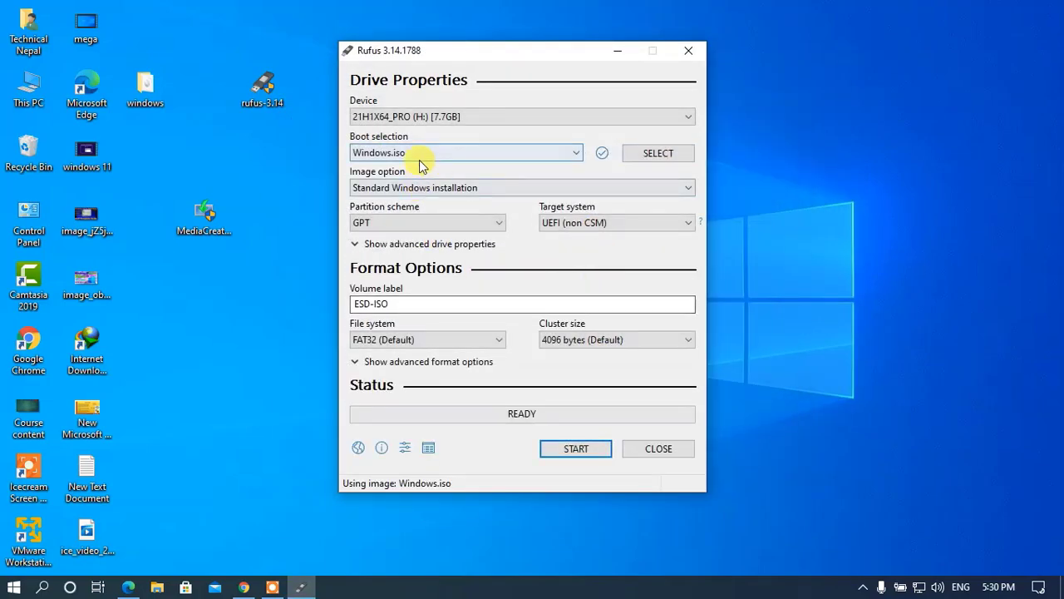
Choose Standard Windows installation as the image option and check the available partition schemes
{"action": "left_click", "coordinate": [428, 188]}
{"action": "left_click", "coordinate": [491, 192]}
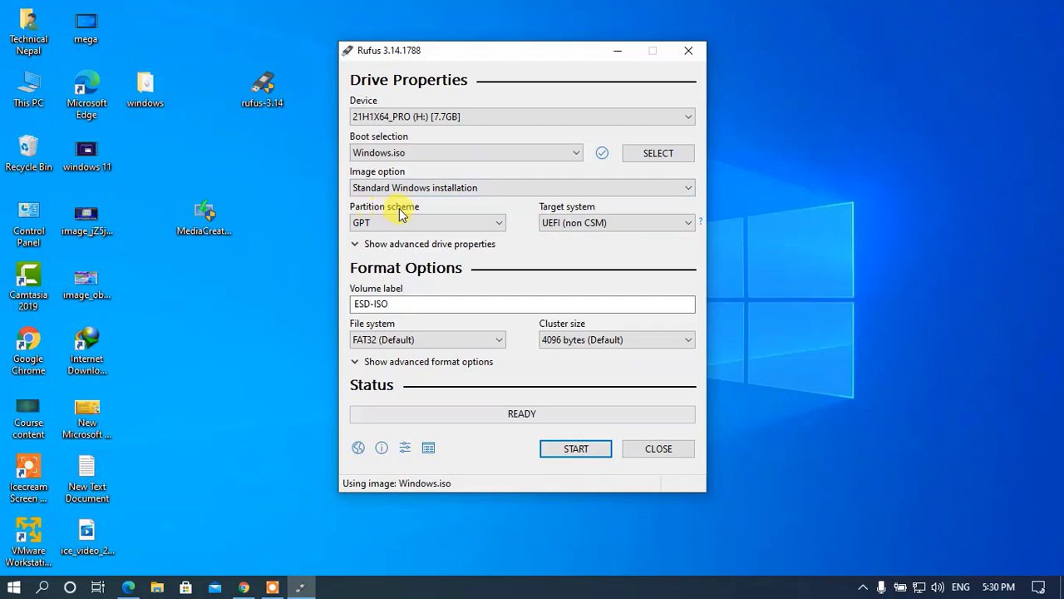
{"action": "left_click", "coordinate": [498, 221]}
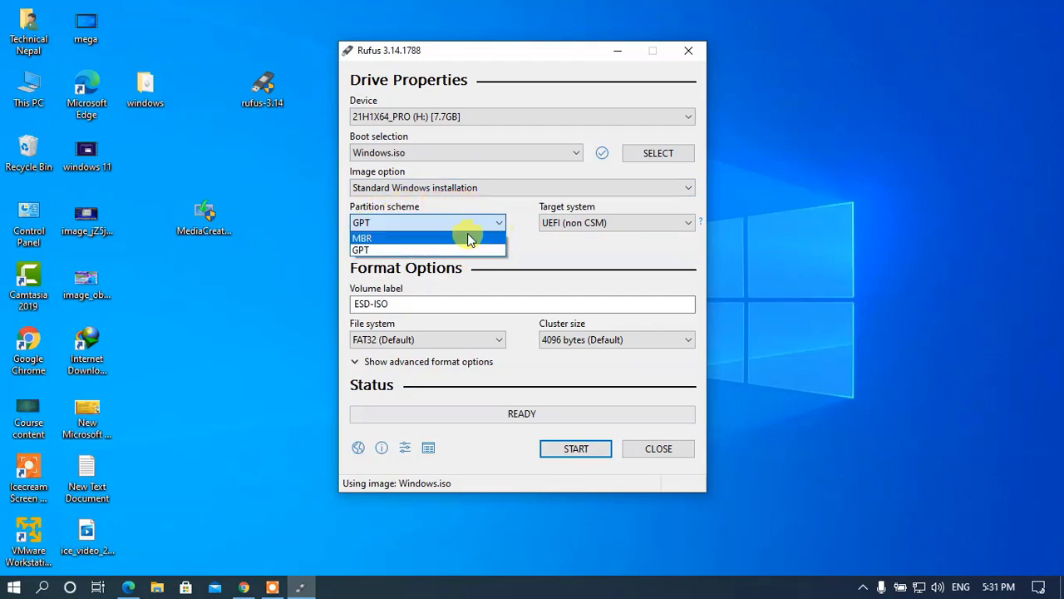
{"action": "left_click", "coordinate": [491, 222]}
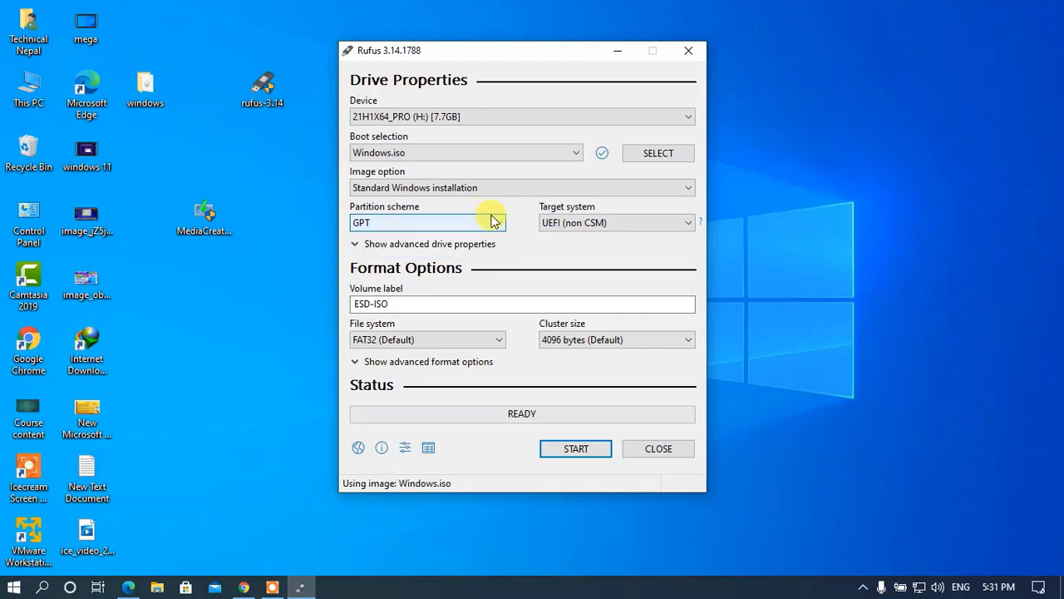
{"action": "right_click", "coordinate": [269, 187]}
{"action": "right_click", "coordinate": [285, 239]}
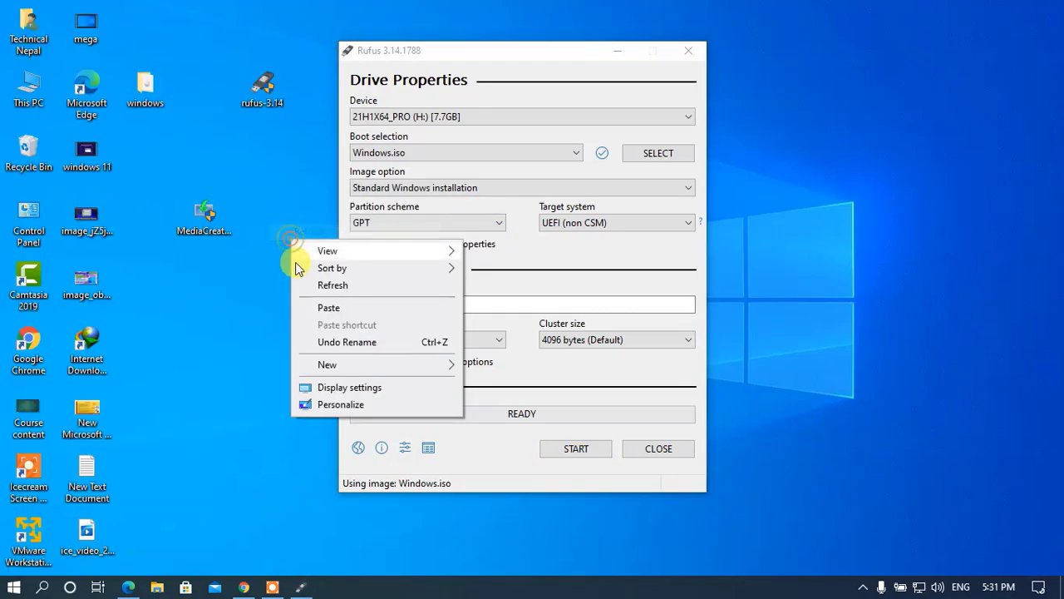
{"action": "right_click", "coordinate": [302, 283]}
{"action": "right_click", "coordinate": [284, 246]}
{"action": "left_click", "coordinate": [308, 291]}
{"action": "right_click", "coordinate": [305, 284]}
{"action": "left_click", "coordinate": [314, 329]}
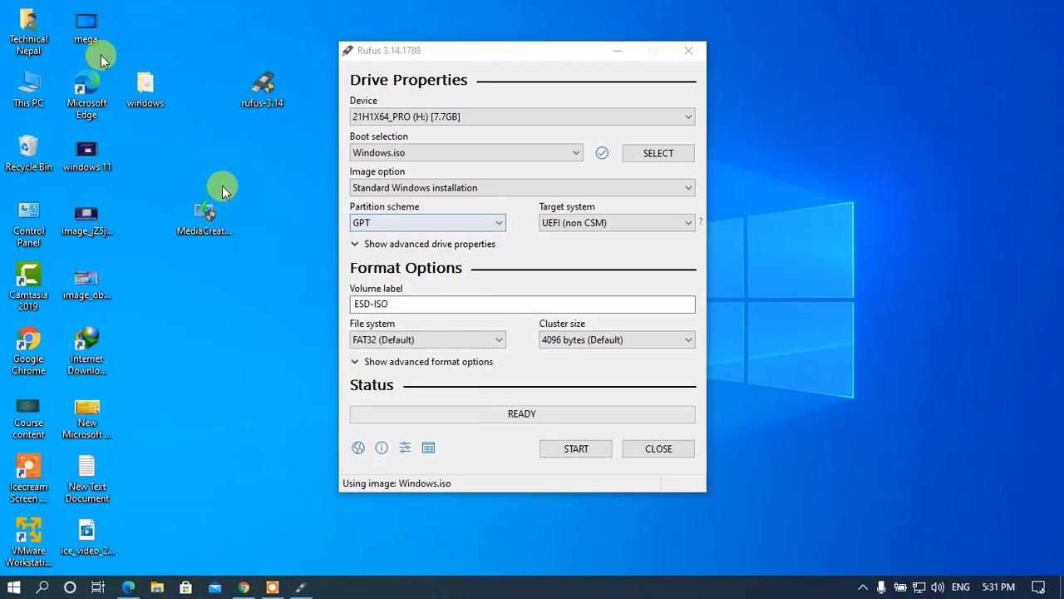
Open Disk Management in This PC's Computer Management to view the computer's disks
{"action": "right_click", "coordinate": [39, 81]}
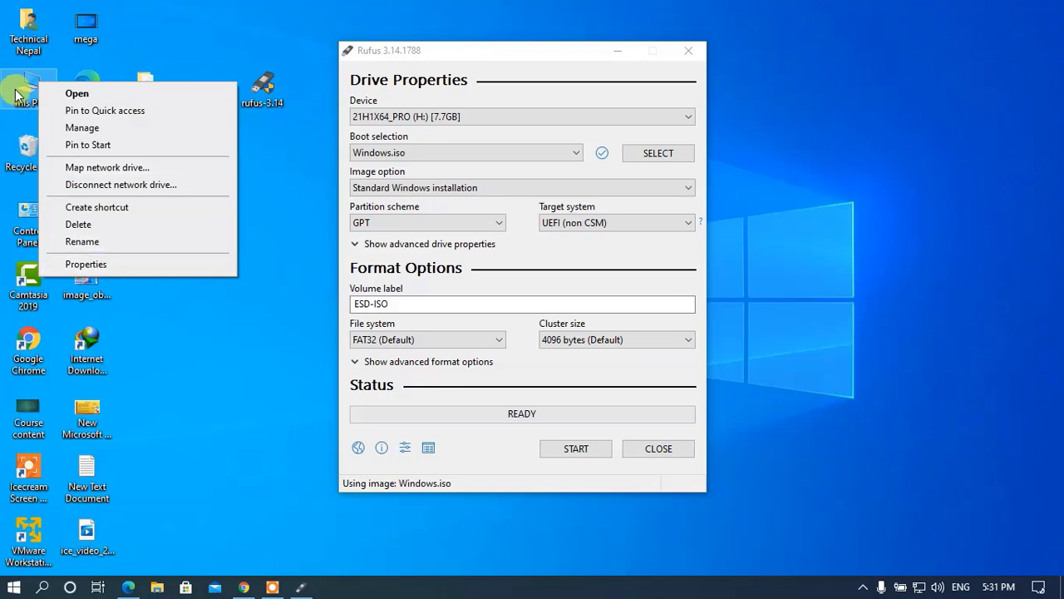
{"action": "left_click", "coordinate": [81, 128]}
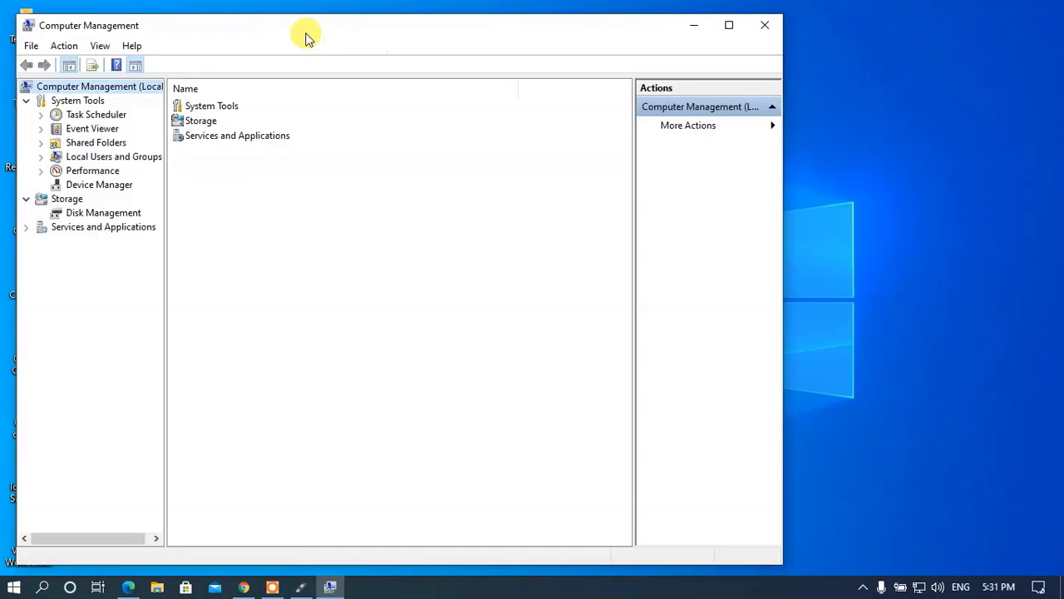
{"action": "left_click_drag", "start_coordinate": [304, 36], "coordinate": [442, 56]}
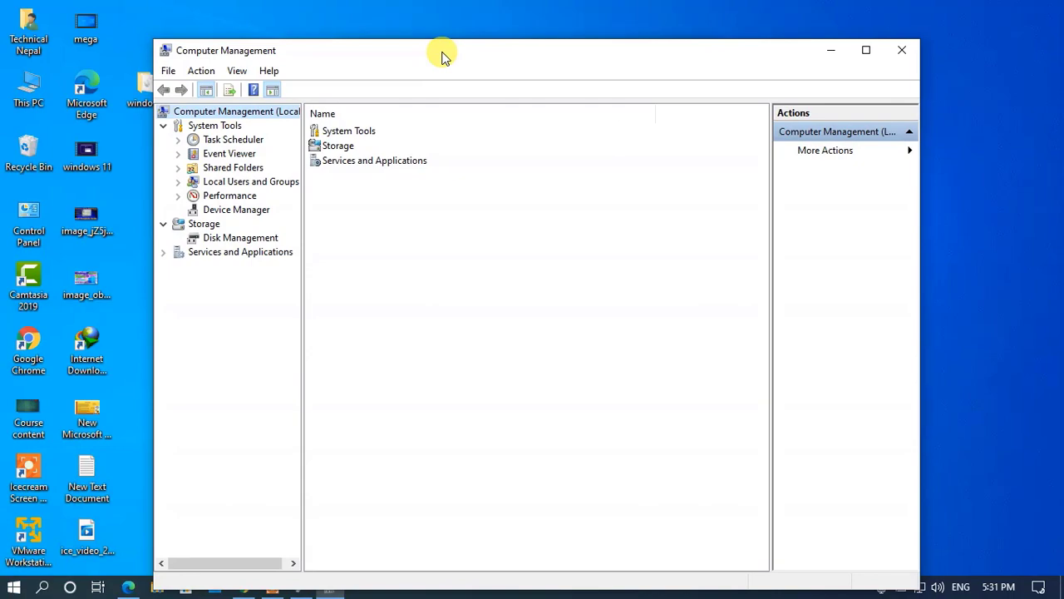
{"action": "left_click", "coordinate": [230, 239]}
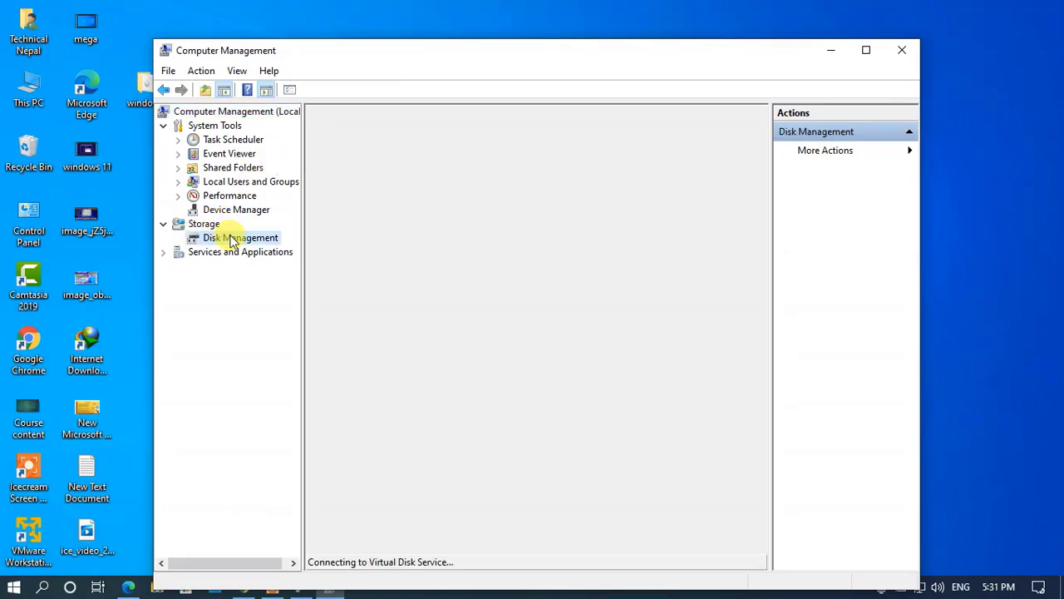
{"action": "left_click_drag", "start_coordinate": [382, 47], "coordinate": [367, 25]}
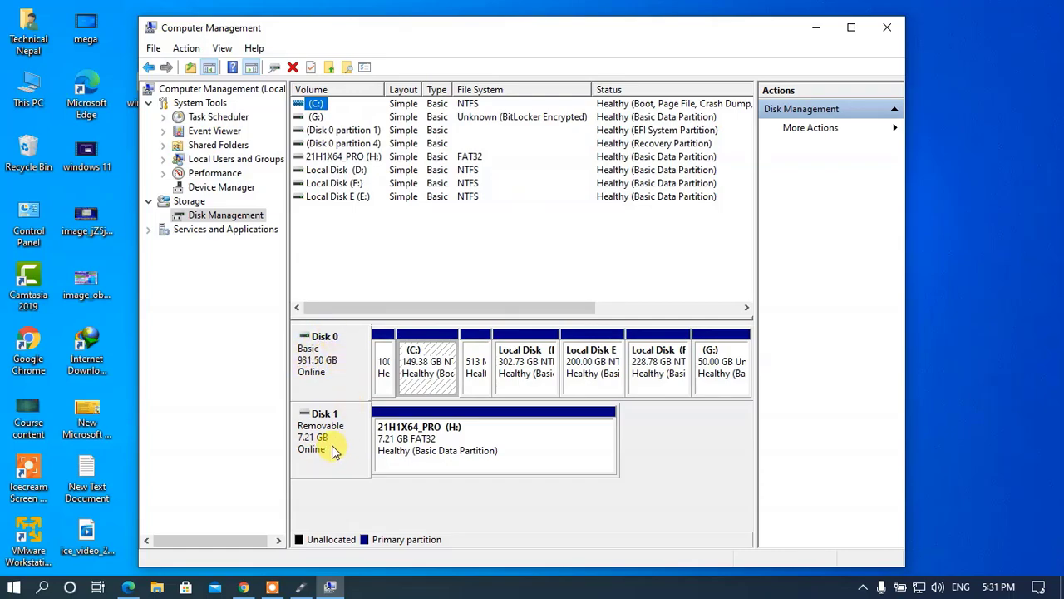
Check the partition style of Disk 0 in the volume information of its properties
{"action": "right_click", "coordinate": [332, 374]}
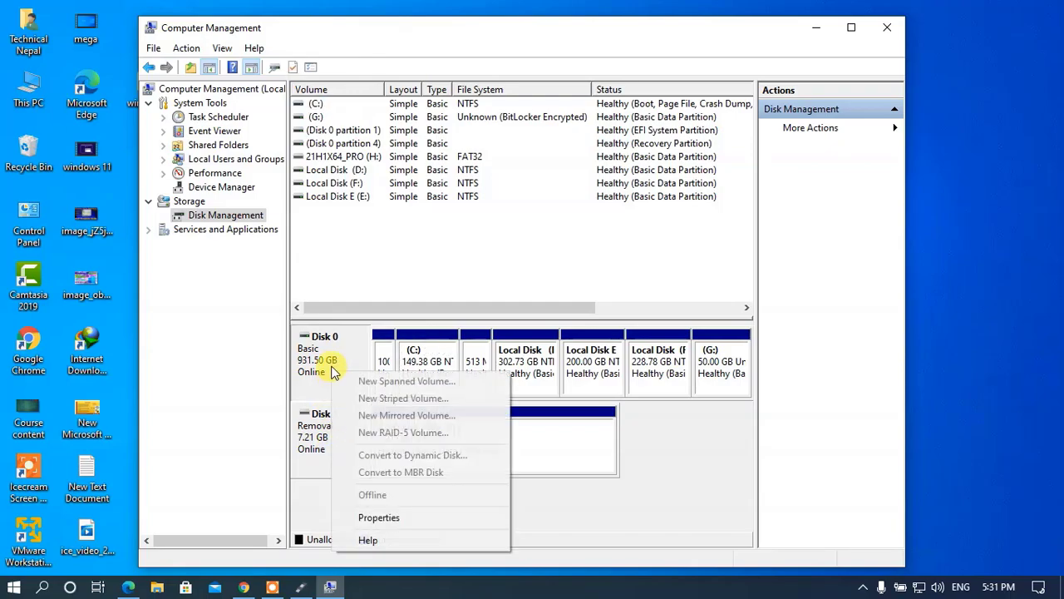
{"action": "left_click", "coordinate": [369, 511]}
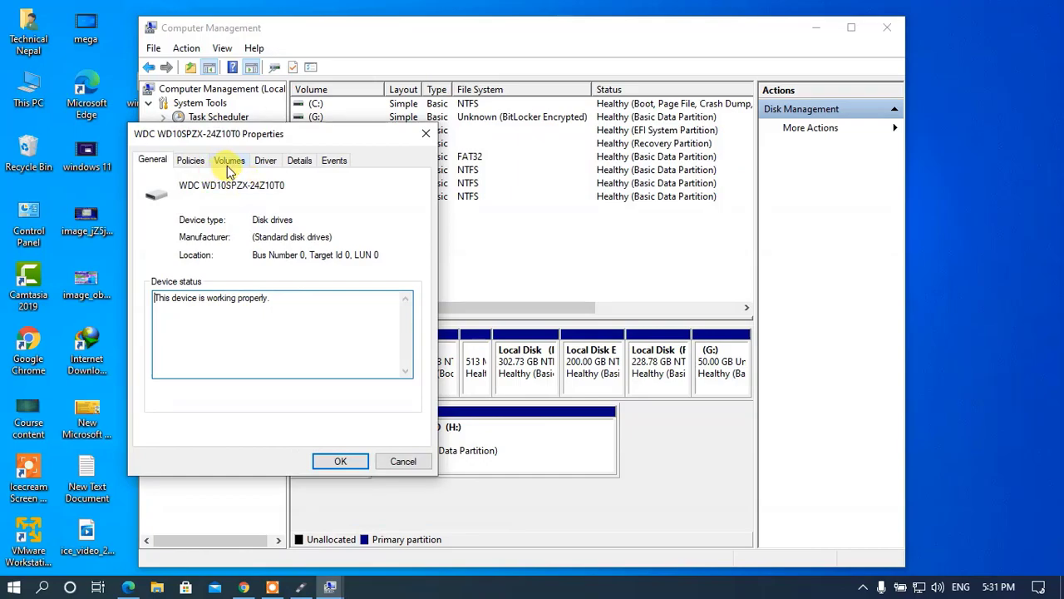
{"action": "left_click", "coordinate": [230, 166]}
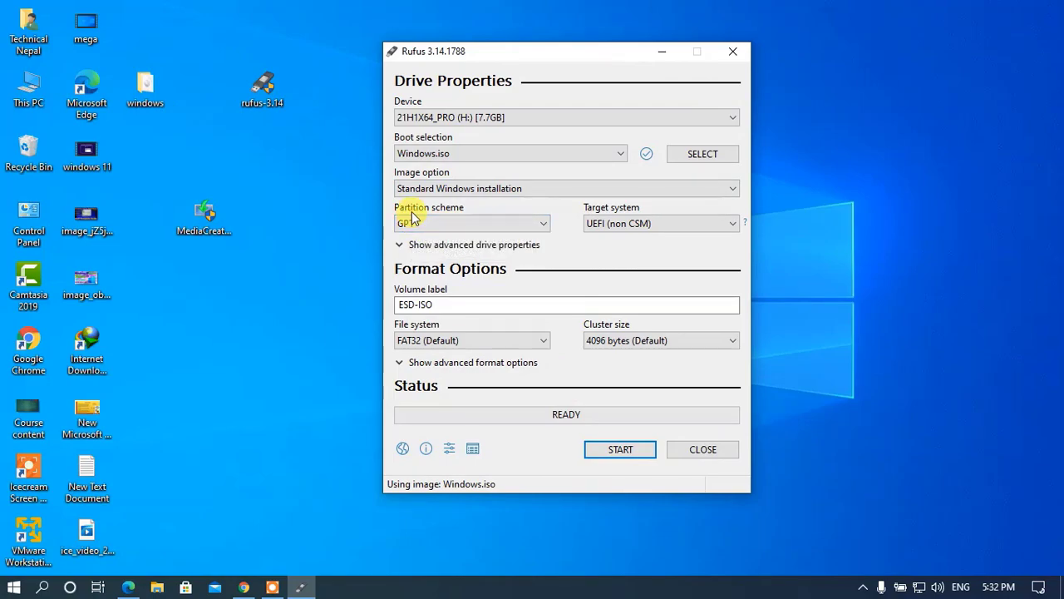
Set the partition scheme to GPT and the target system to UEFI (non CSM)
{"action": "left_click", "coordinate": [459, 223]}
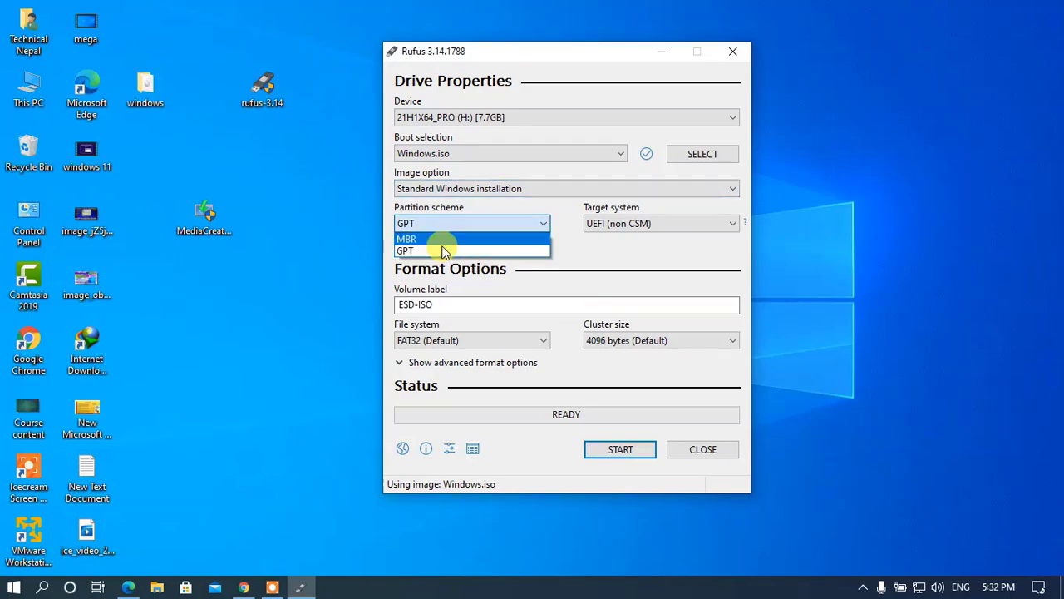
{"action": "left_click", "coordinate": [437, 254]}
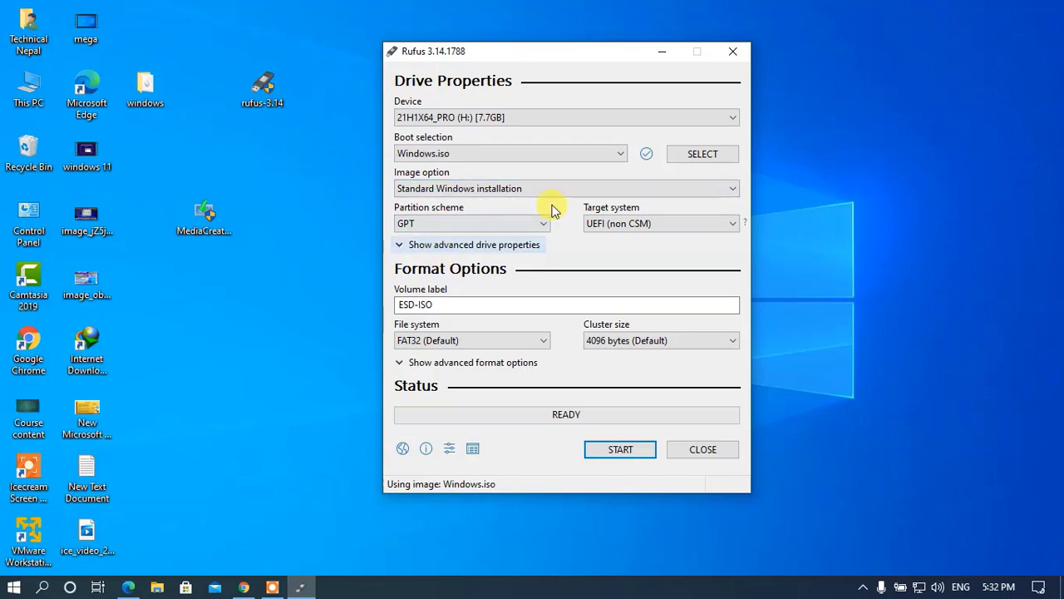
{"action": "left_click", "coordinate": [699, 224]}
{"action": "left_click", "coordinate": [658, 248]}
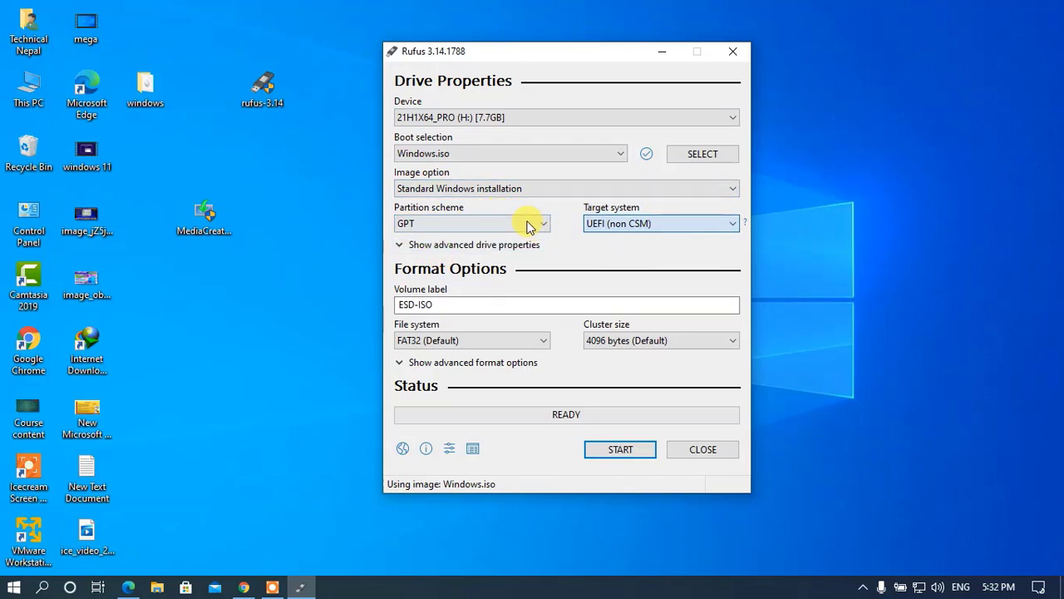
Switch the partition scheme to MBR to check its target system options, and return it to GPT
{"action": "left_click", "coordinate": [485, 226]}
{"action": "left_click", "coordinate": [449, 239]}
{"action": "left_click", "coordinate": [684, 224]}
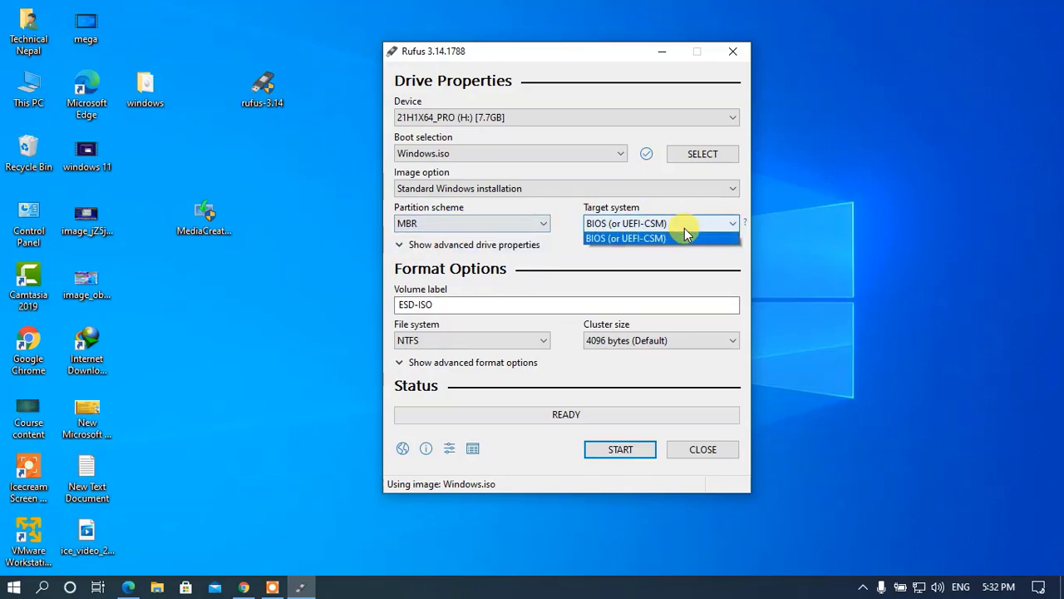
{"action": "left_click", "coordinate": [466, 226]}
{"action": "left_click", "coordinate": [440, 224]}
{"action": "left_click", "coordinate": [431, 241]}
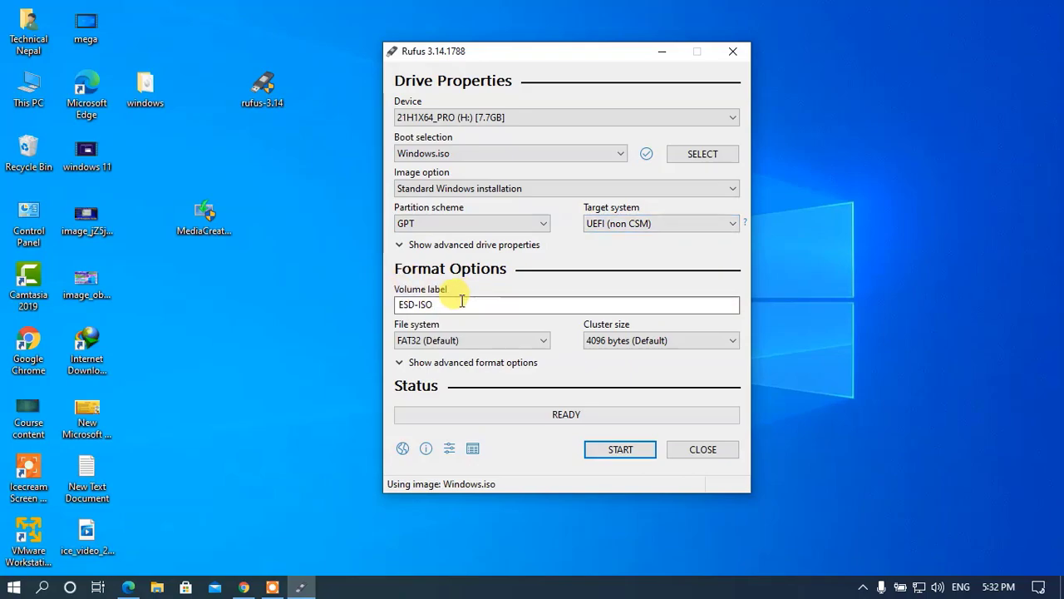
Set the volume label to "windows 10" and check the USB drive in This PC
{"action": "left_click_drag", "start_coordinate": [468, 303], "coordinate": [345, 304]}
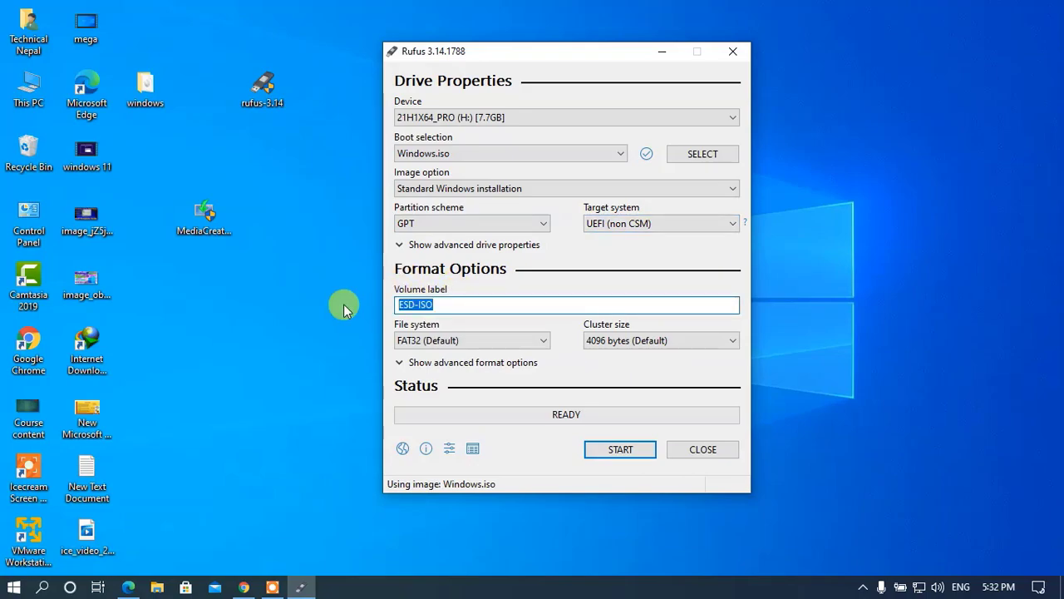
{"action": "type", "text": "windows 10"}
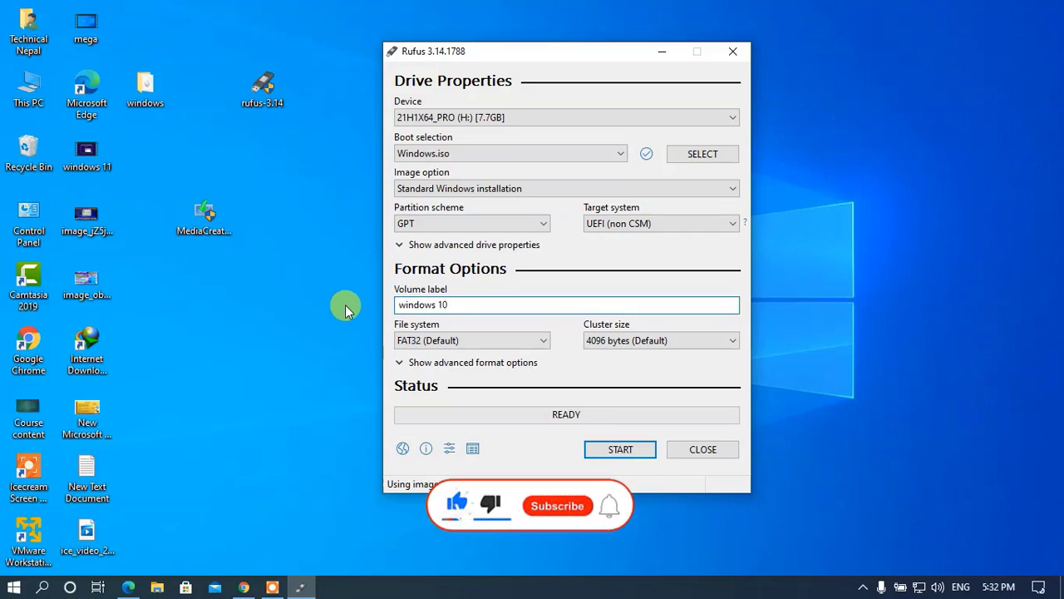
{"action": "left_click", "coordinate": [23, 83]}
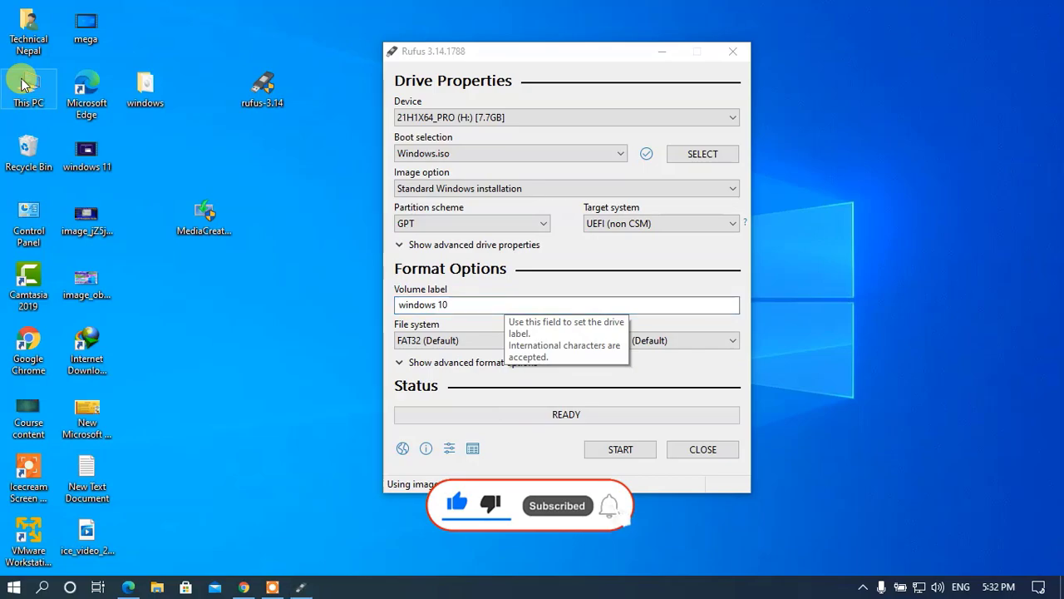
{"action": "double_click", "coordinate": [23, 83]}
{"action": "left_click", "coordinate": [385, 266]}
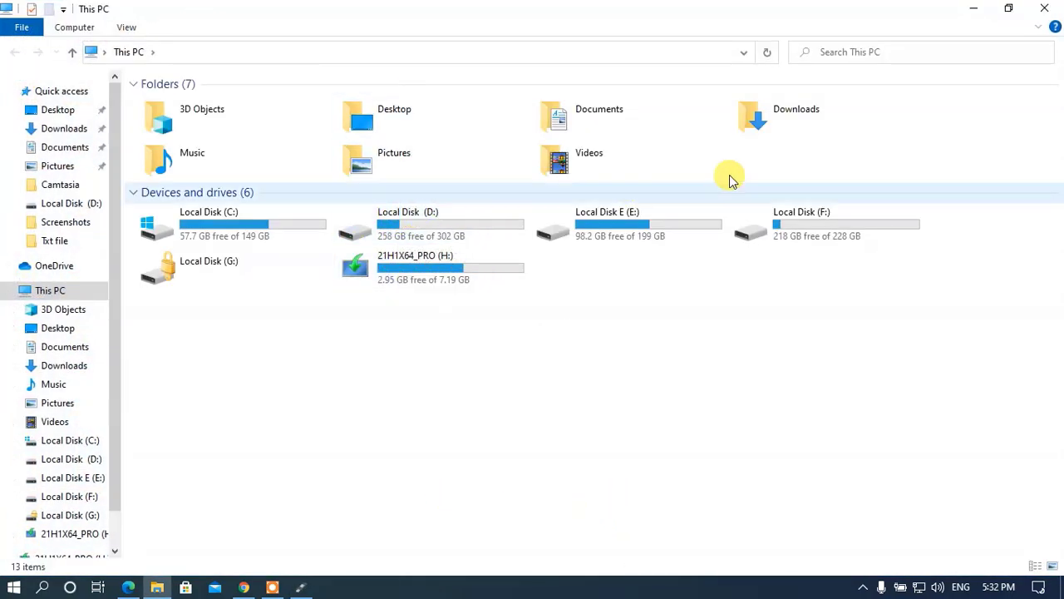
{"action": "left_click", "coordinate": [1045, 7]}
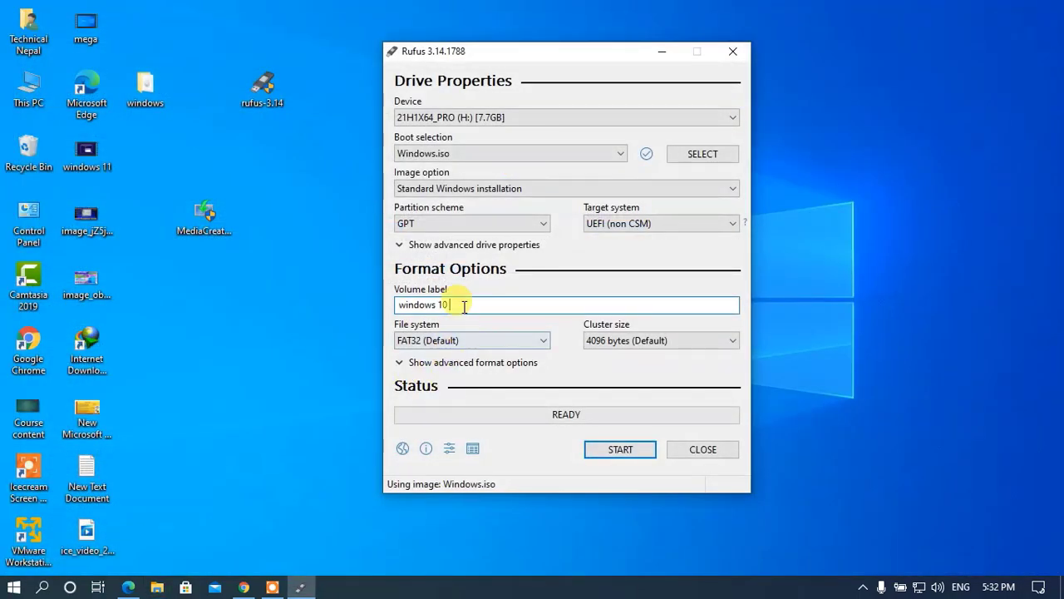
Set the file system to NTFS and try to start writing Windows.iso to the USB drive
{"action": "left_click", "coordinate": [504, 338]}
{"action": "left_click", "coordinate": [439, 368]}
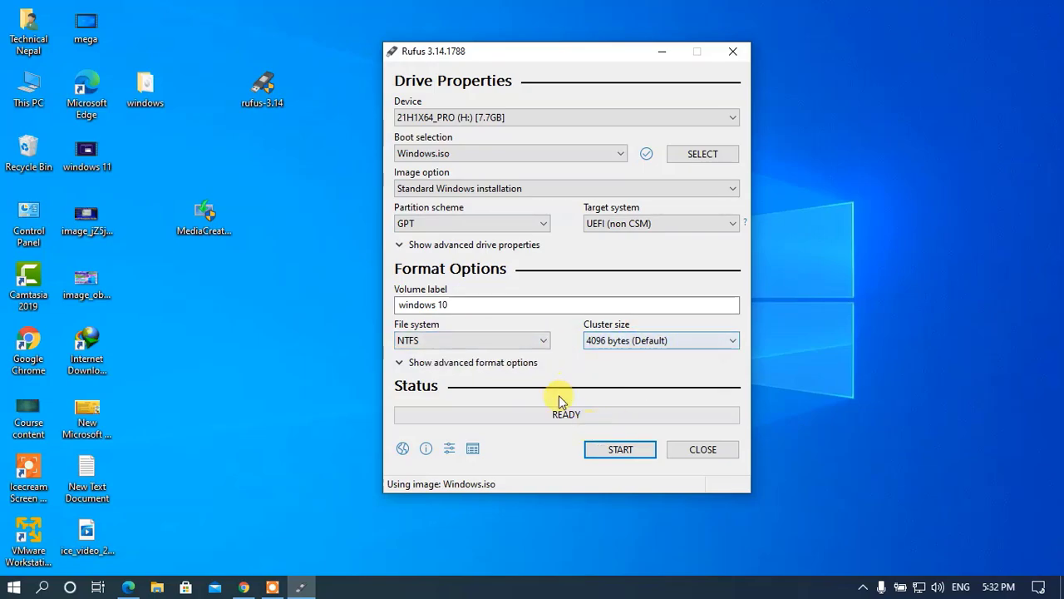
{"action": "left_click", "coordinate": [613, 453]}
{"action": "left_click_drag", "start_coordinate": [532, 260], "coordinate": [453, 267]}
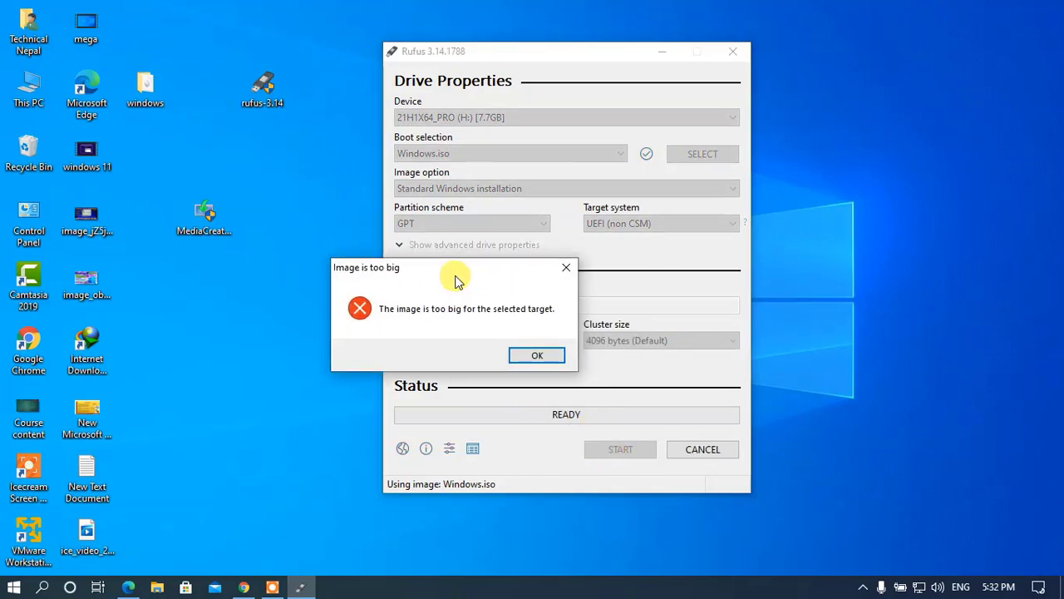
{"action": "left_click", "coordinate": [536, 355]}
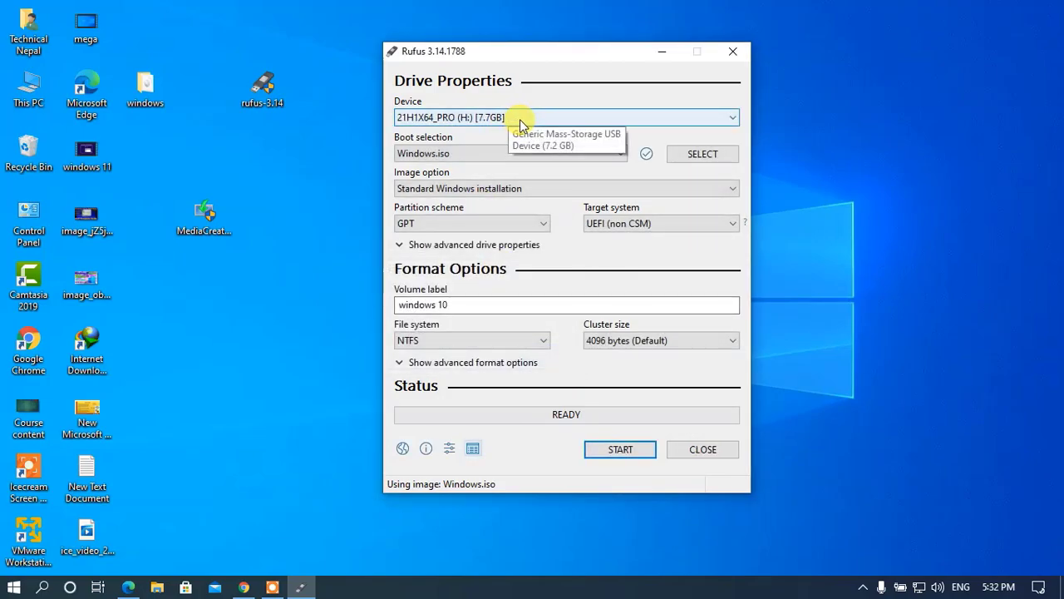
Examine the selected USB device and the device list for its capacity and available alternatives
{"action": "left_click", "coordinate": [549, 117]}
{"action": "left_click", "coordinate": [553, 118]}
{"action": "left_click", "coordinate": [527, 115]}
{"action": "left_click", "coordinate": [517, 131]}
{"action": "left_click", "coordinate": [519, 121]}
{"action": "left_click", "coordinate": [527, 117]}
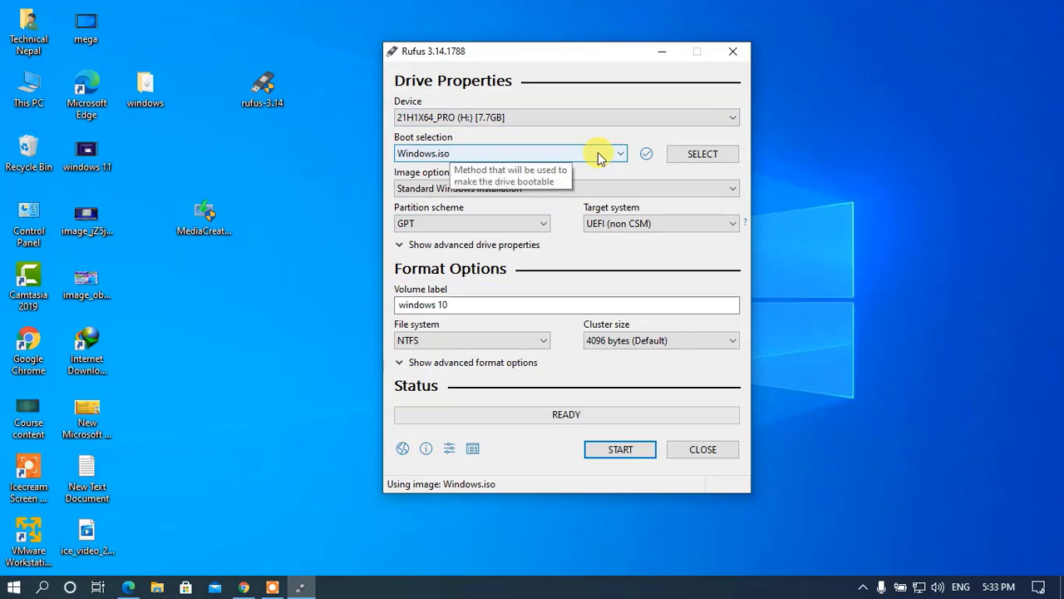
{"action": "left_click", "coordinate": [572, 116]}
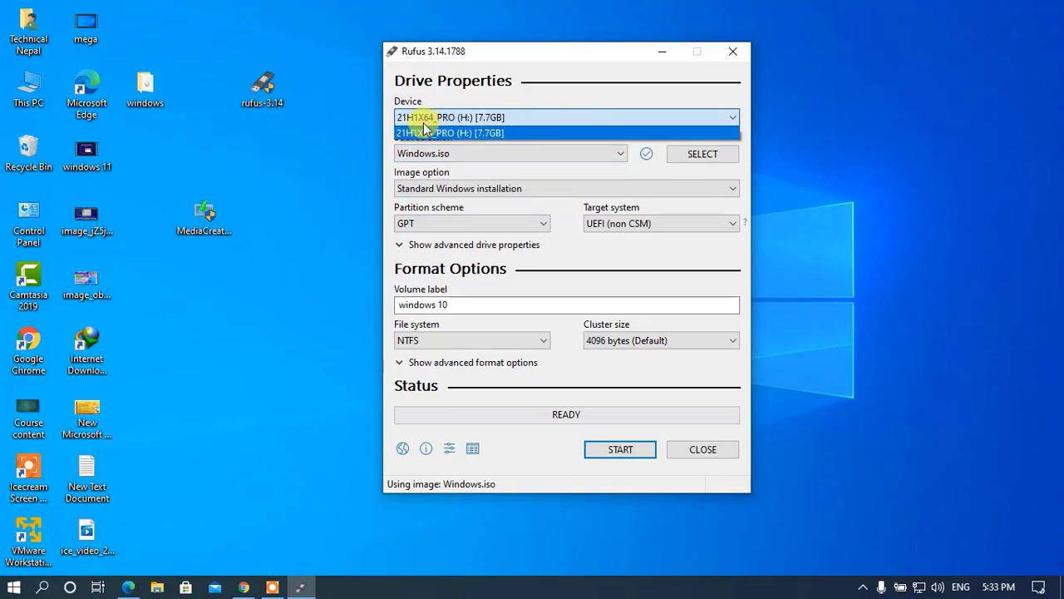
{"action": "left_click", "coordinate": [437, 134]}
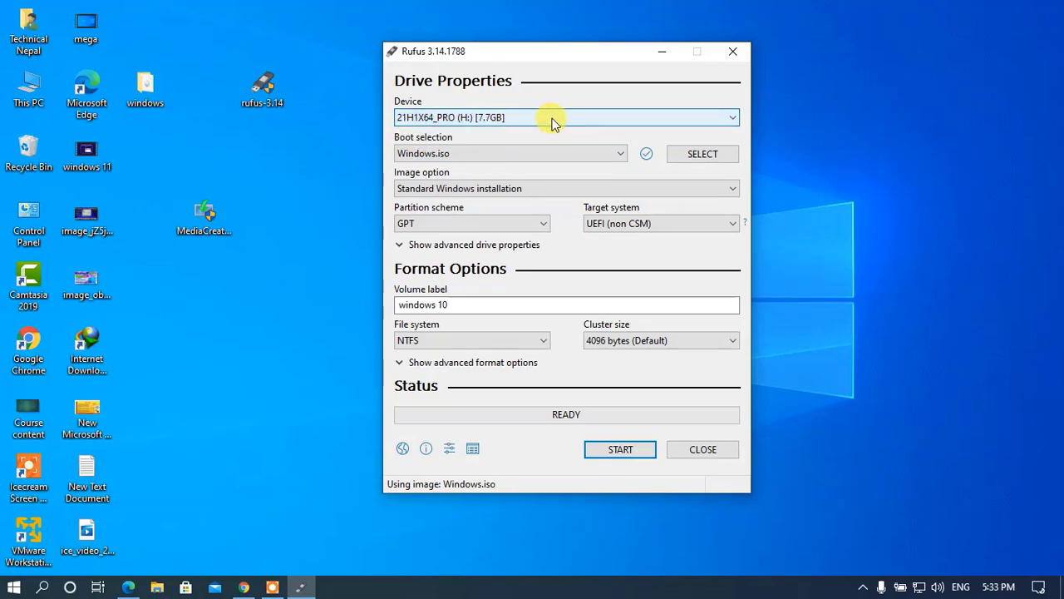
{"action": "left_click_drag", "start_coordinate": [527, 51], "coordinate": [542, 45]}
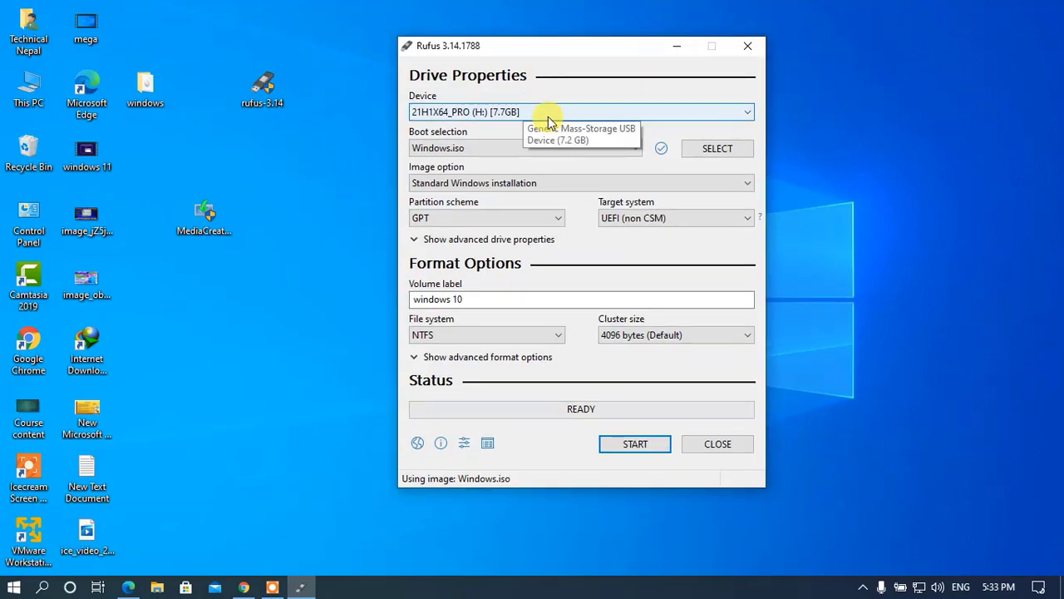
{"action": "left_click", "coordinate": [524, 113]}
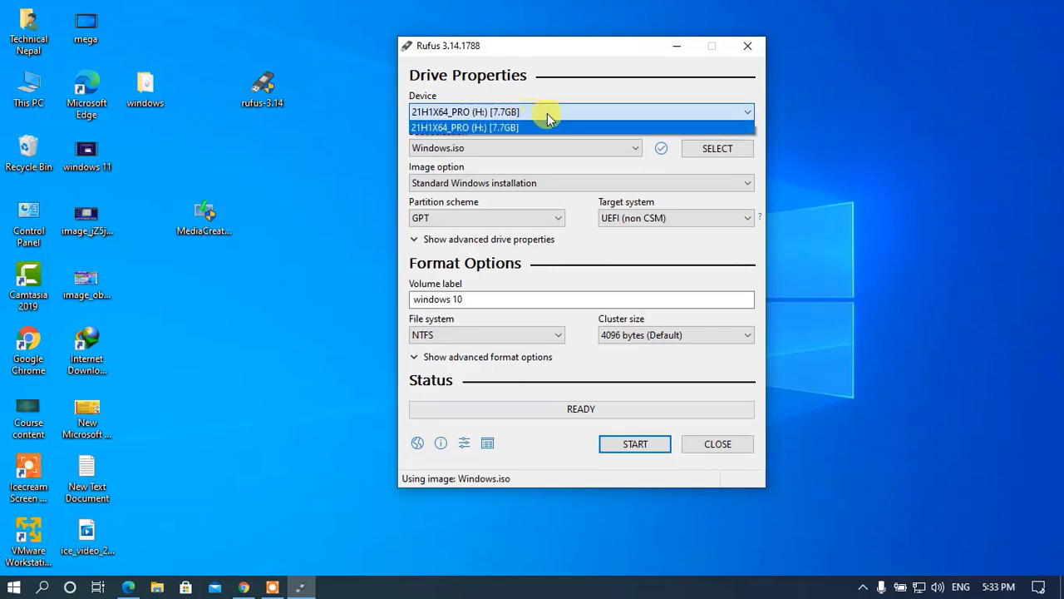
Browse for another boot image in the Windows folder inside COMPUTER SOFTWARE on Local Disk E (E:)
{"action": "left_click", "coordinate": [715, 150]}
{"action": "left_click", "coordinate": [717, 153]}
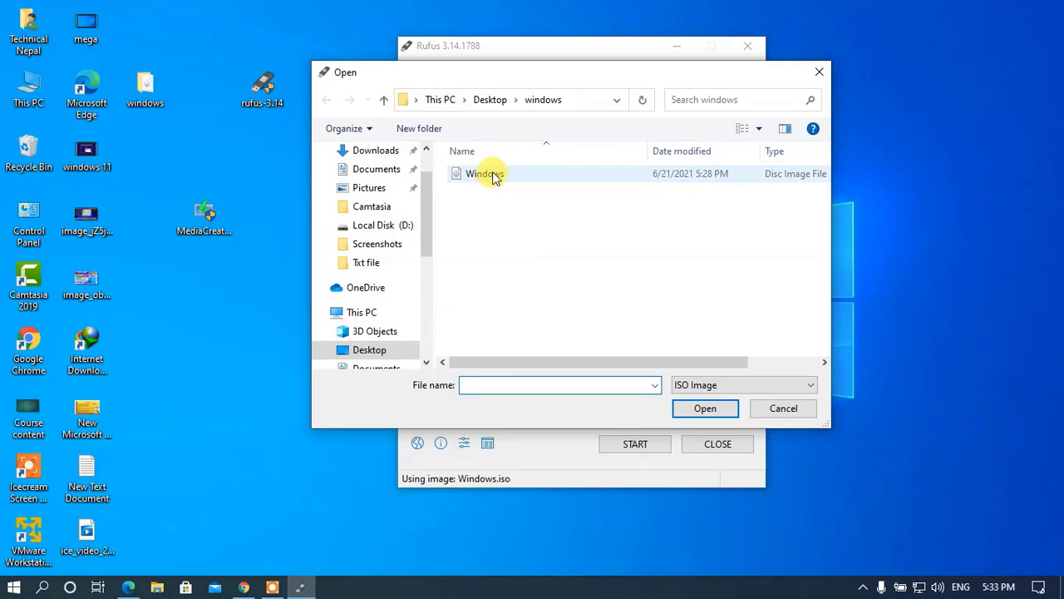
{"action": "scroll", "coordinate": [336, 324], "scroll_direction": "down", "scroll_amount": 4}
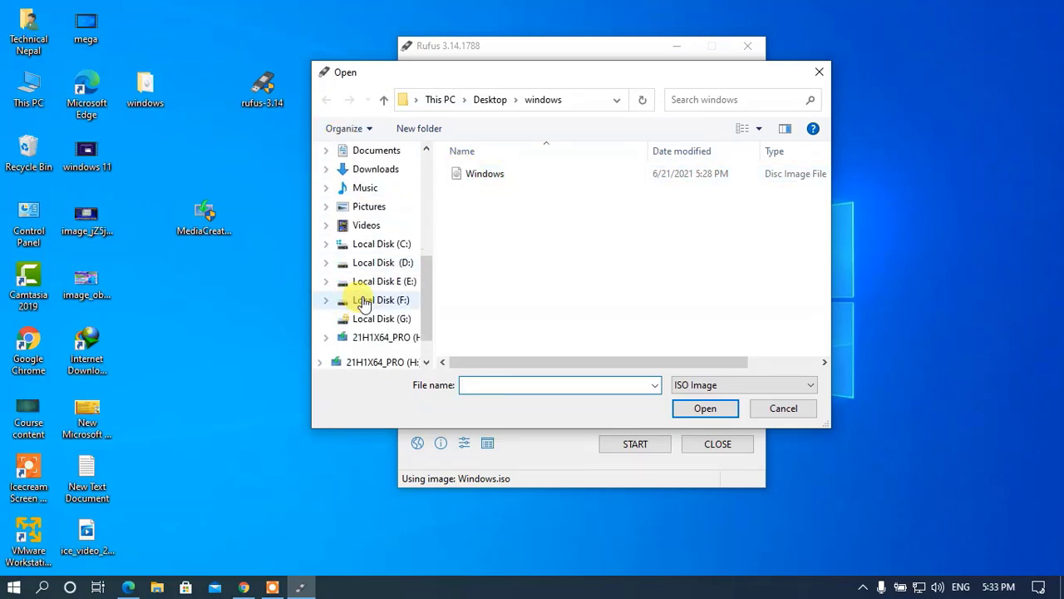
{"action": "left_click", "coordinate": [389, 281]}
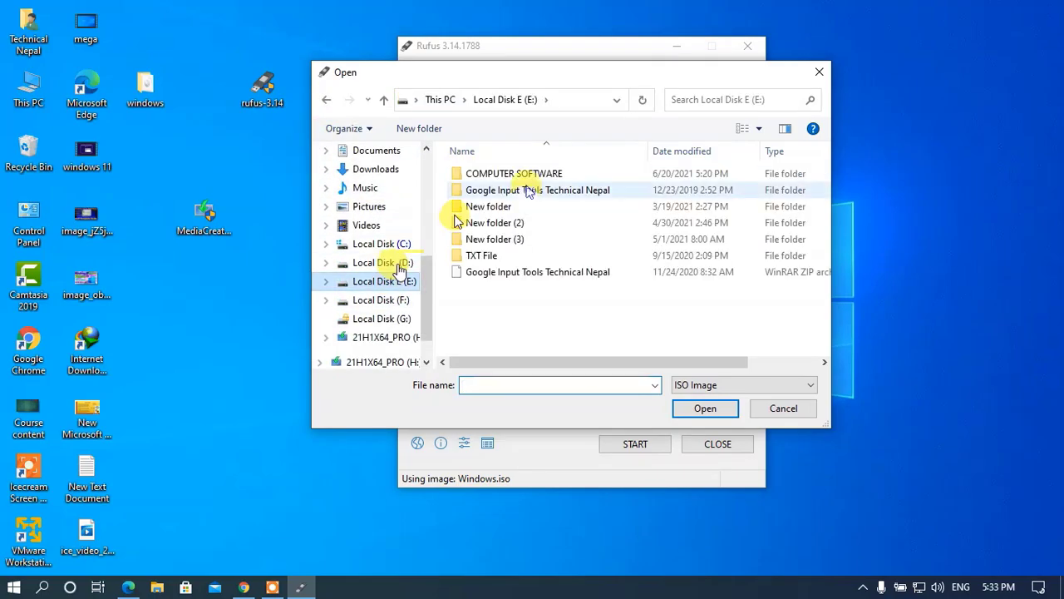
{"action": "double_click", "coordinate": [529, 179]}
{"action": "scroll", "coordinate": [483, 266], "scroll_direction": "down", "scroll_amount": 2}
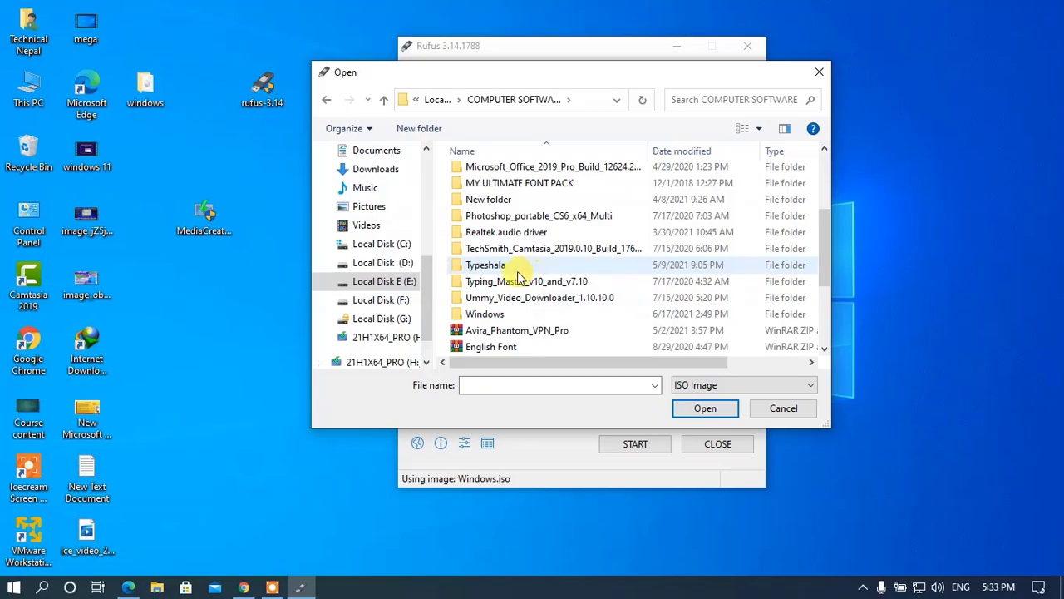
{"action": "double_click", "coordinate": [488, 315]}
Enlarge the file dialog to compare the ISO sizes and load WINDOWS 10 new 21H1X64.PRO.ENU.JUNE2021_2 as the boot image
{"action": "left_click_drag", "start_coordinate": [552, 72], "coordinate": [548, 50]}
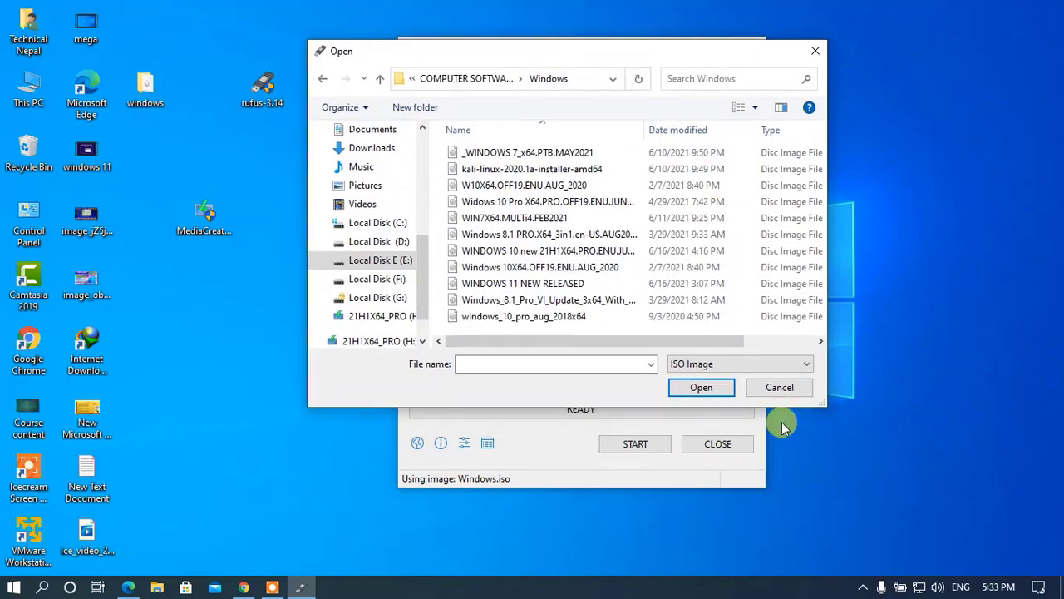
{"action": "left_click_drag", "start_coordinate": [825, 405], "coordinate": [923, 455]}
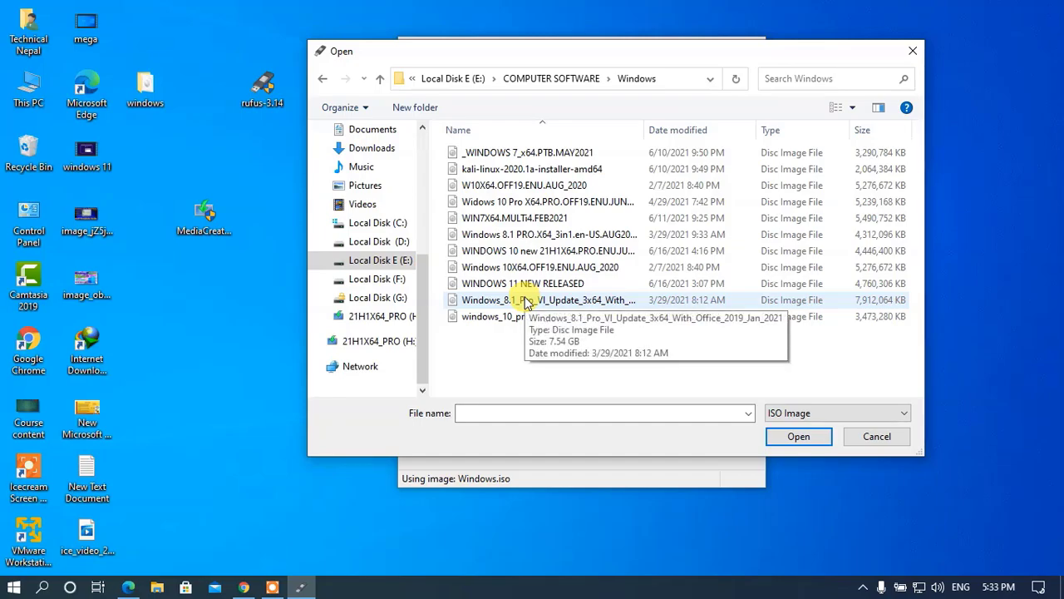
{"action": "left_click", "coordinate": [548, 254]}
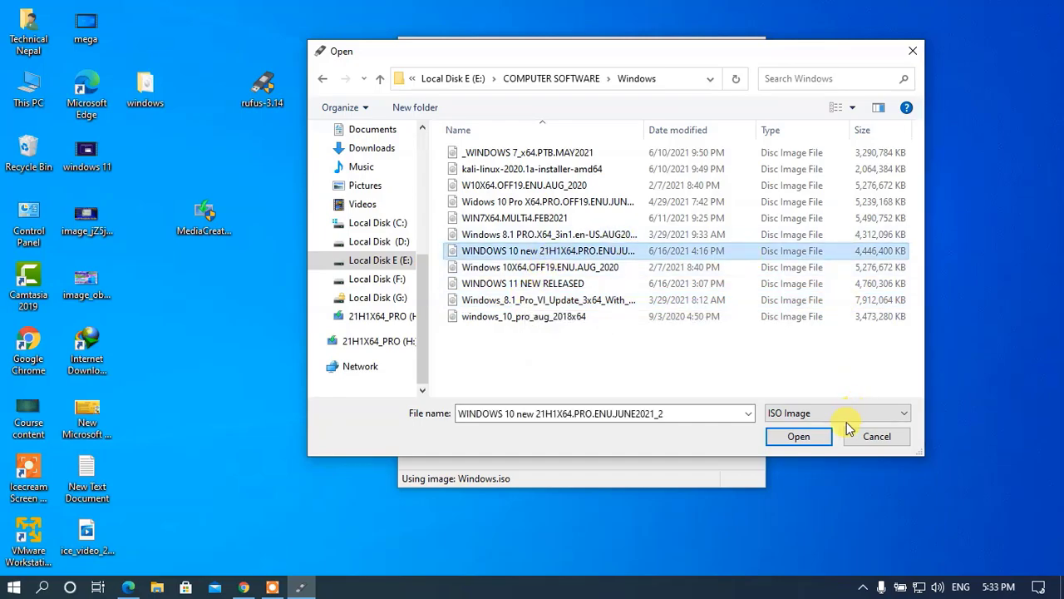
{"action": "left_click", "coordinate": [798, 437]}
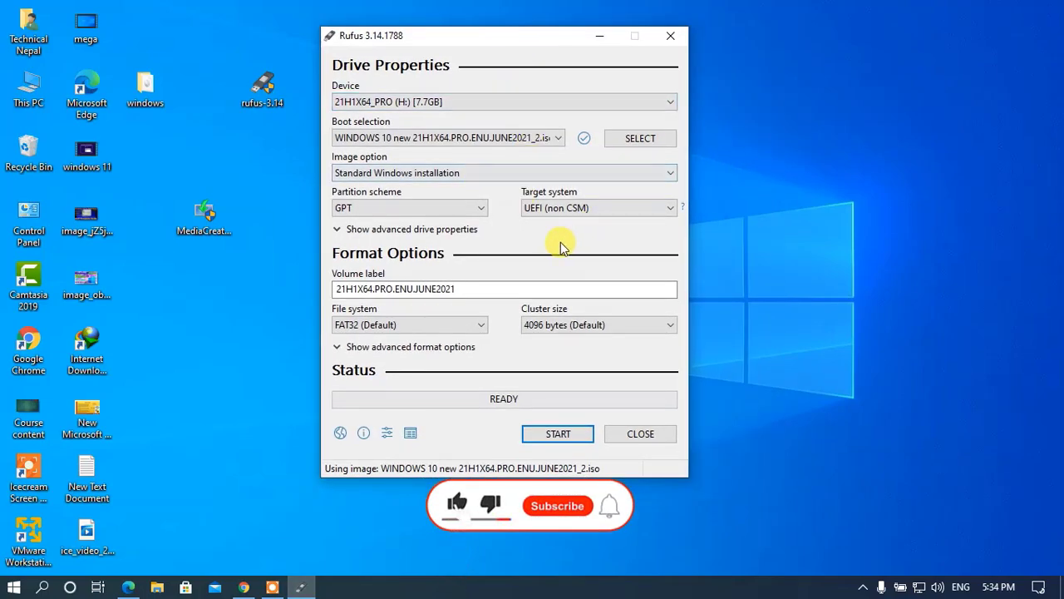
Set the file system to NTFS and start writing the image to the USB drive, accepting the erasure of its data
{"action": "left_click", "coordinate": [457, 99]}
{"action": "left_click", "coordinate": [449, 120]}
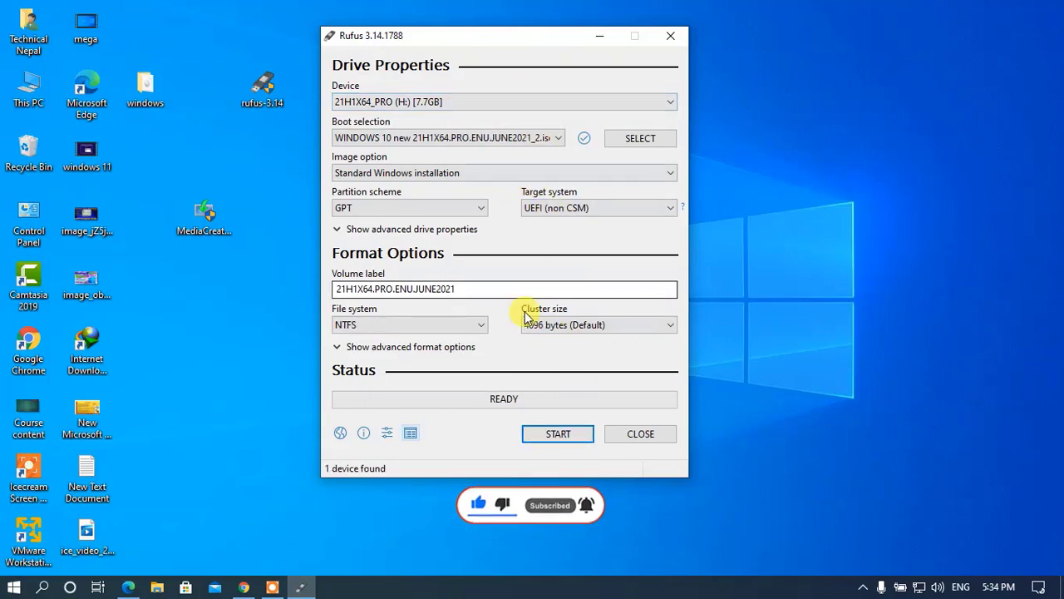
{"action": "left_click", "coordinate": [568, 434]}
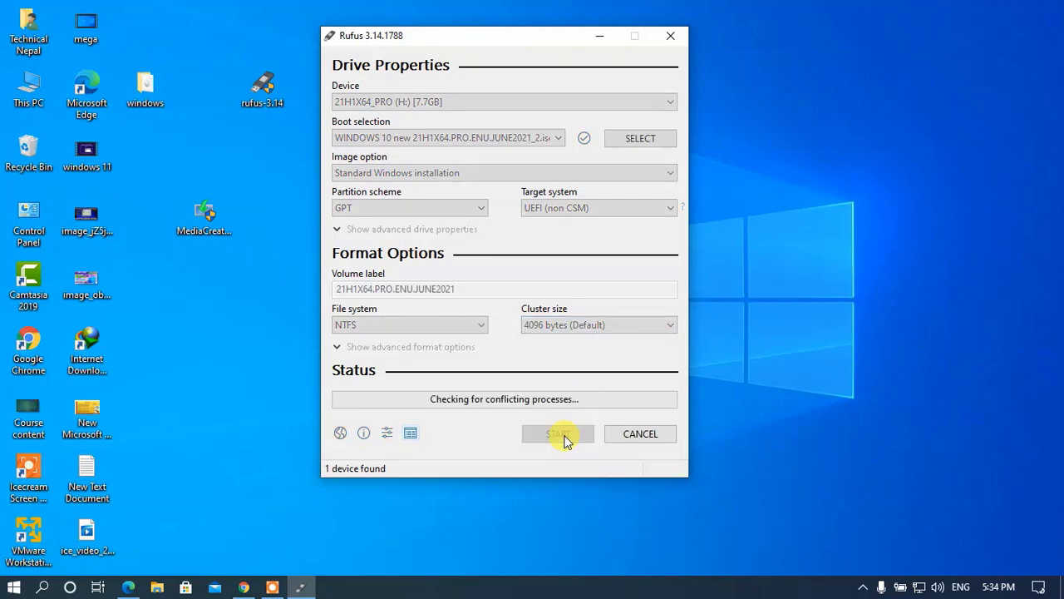
{"action": "left_click_drag", "start_coordinate": [516, 256], "coordinate": [462, 220]}
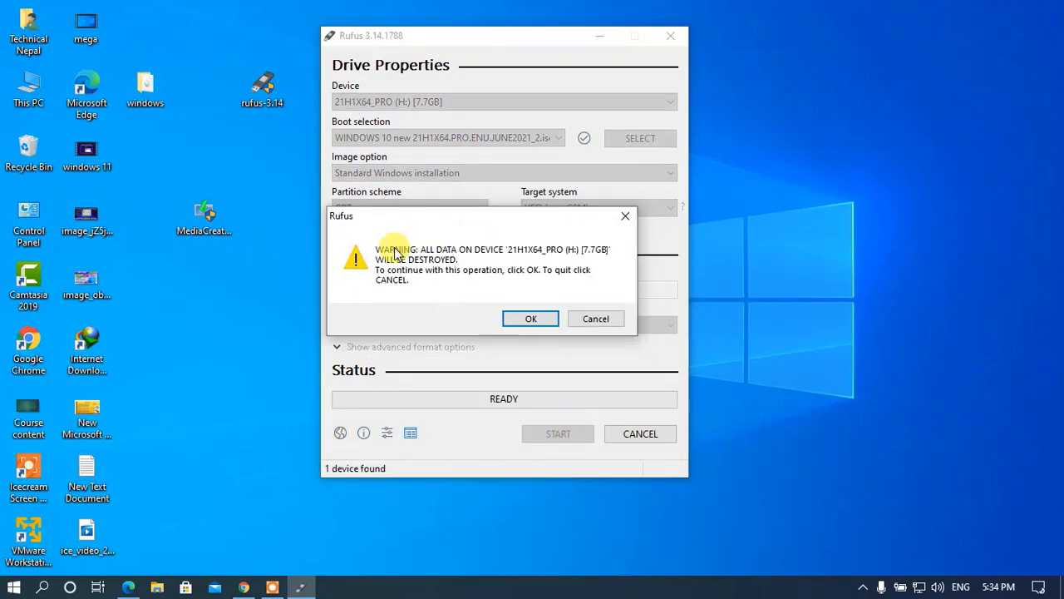
{"action": "left_click", "coordinate": [532, 321]}
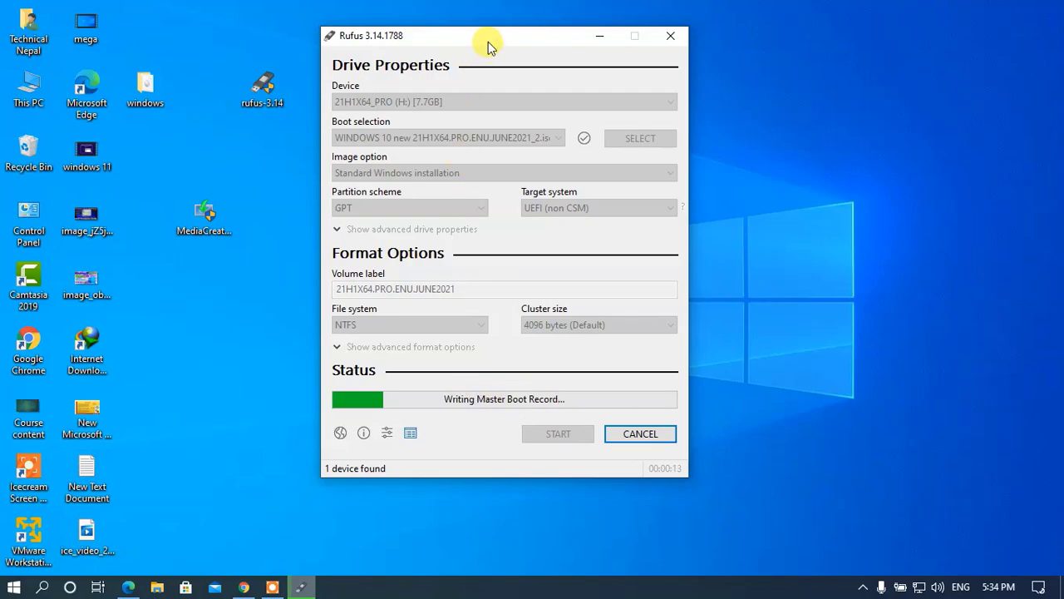
{"action": "left_click_drag", "start_coordinate": [487, 42], "coordinate": [554, 34]}
{"action": "right_click", "coordinate": [250, 187]}
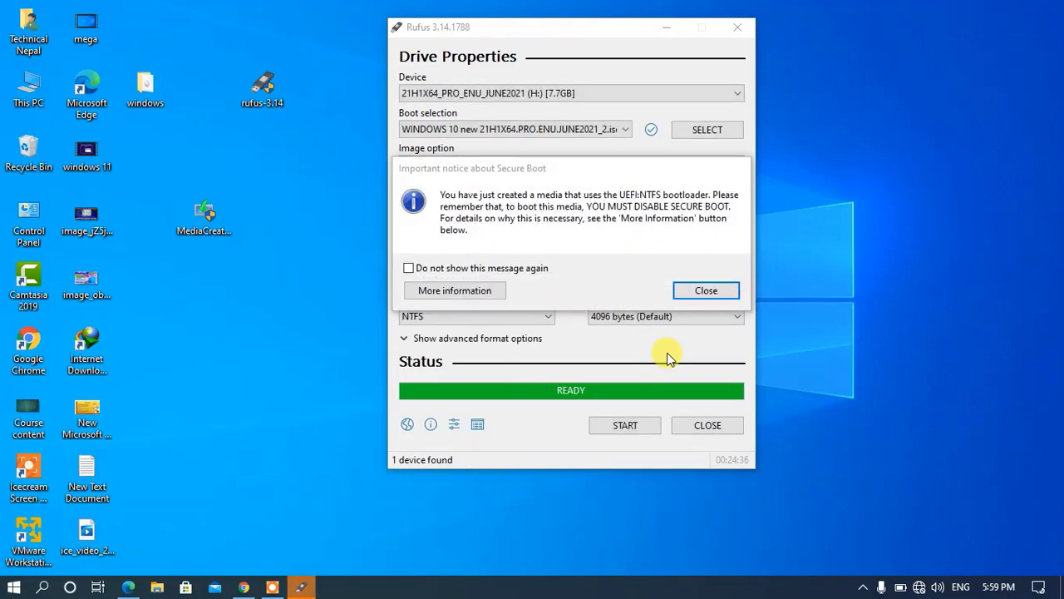
Dismiss the Secure Boot notice once writing has finished and close Rufus
{"action": "left_click", "coordinate": [706, 290]}
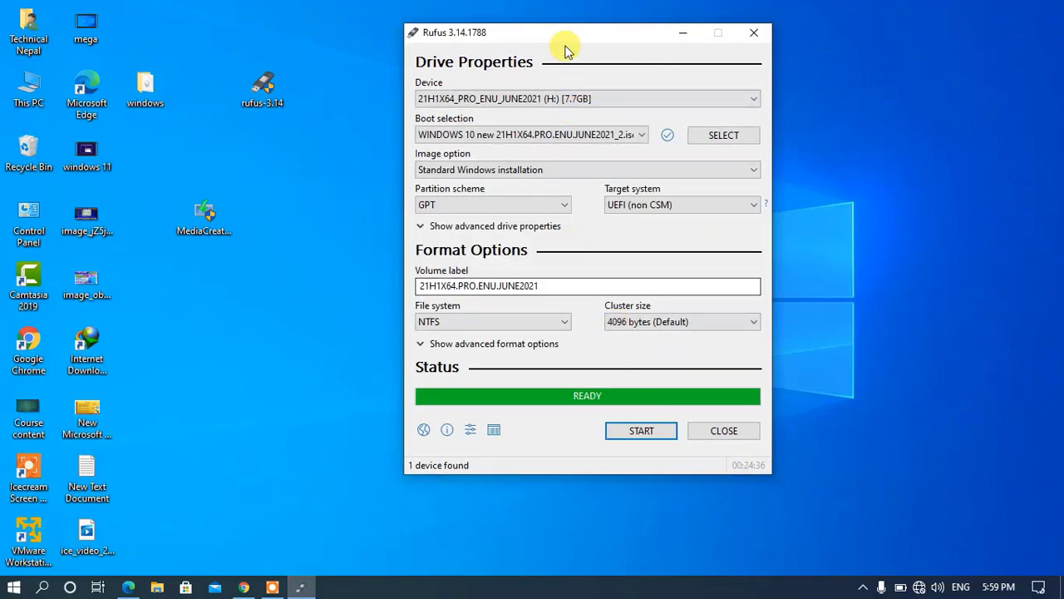
{"action": "left_click_drag", "start_coordinate": [571, 31], "coordinate": [589, 32]}
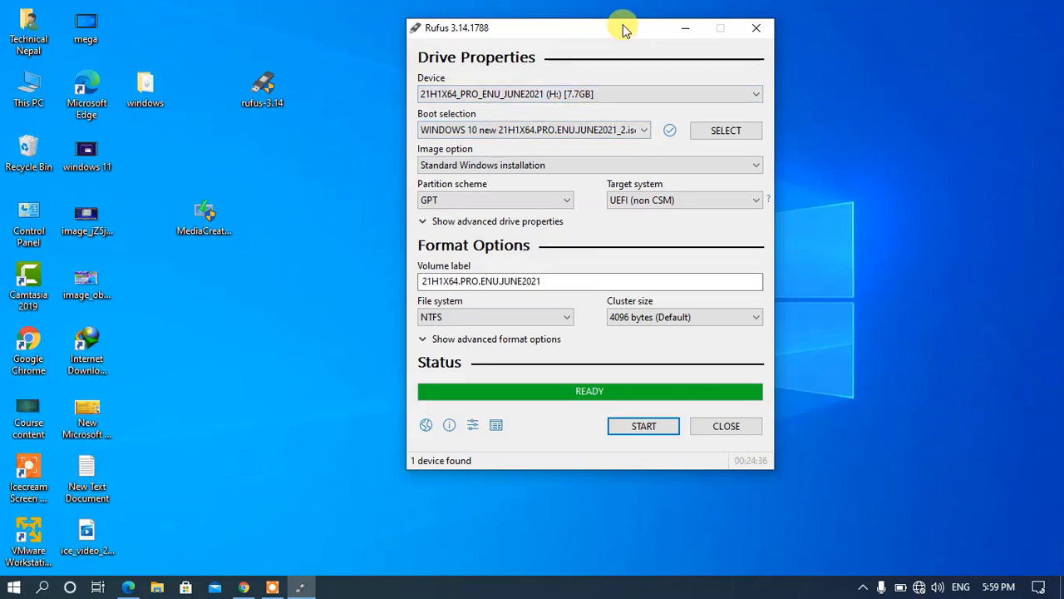
{"action": "left_click", "coordinate": [756, 29]}
{"action": "right_click", "coordinate": [388, 228]}
{"action": "left_click", "coordinate": [415, 275]}
{"action": "right_click", "coordinate": [414, 266]}
{"action": "left_click", "coordinate": [428, 316]}
{"action": "right_click", "coordinate": [408, 243]}
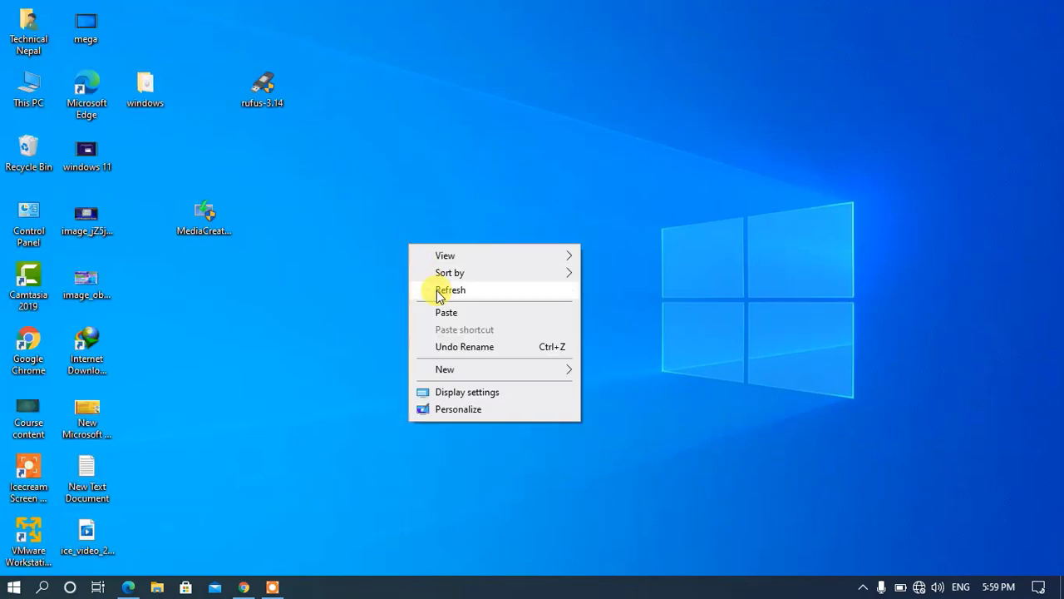
{"action": "left_click", "coordinate": [438, 295]}
{"action": "right_click", "coordinate": [405, 189]}
{"action": "left_click", "coordinate": [437, 238]}
{"action": "right_click", "coordinate": [402, 180]}
{"action": "left_click", "coordinate": [425, 226]}
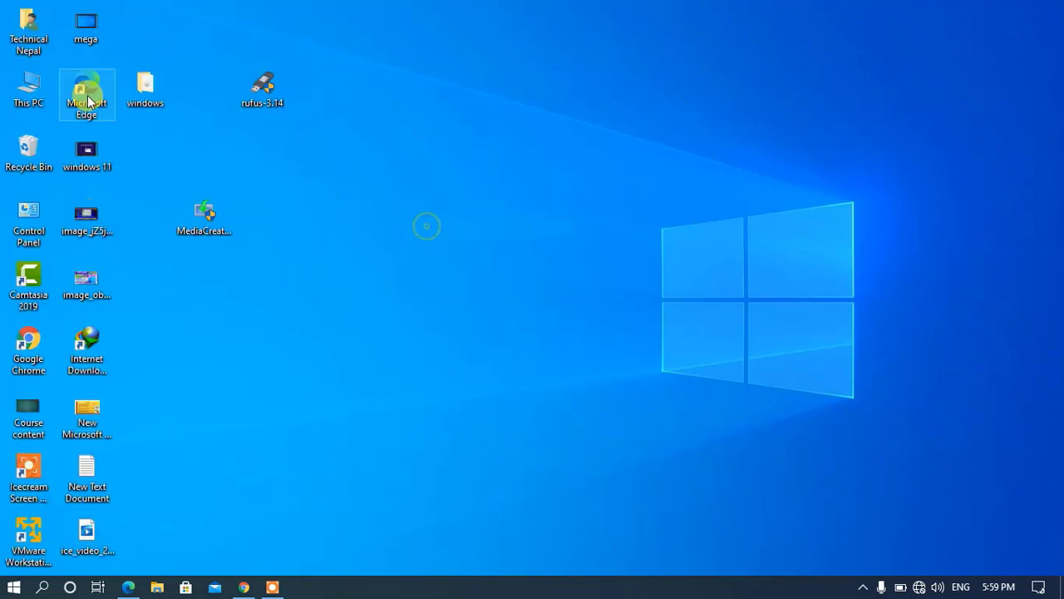
Open the 21H1X64_PRO_ENU_JUNE2021 (H:) drive from This PC and examine the installation files written to it
{"action": "double_click", "coordinate": [43, 86]}
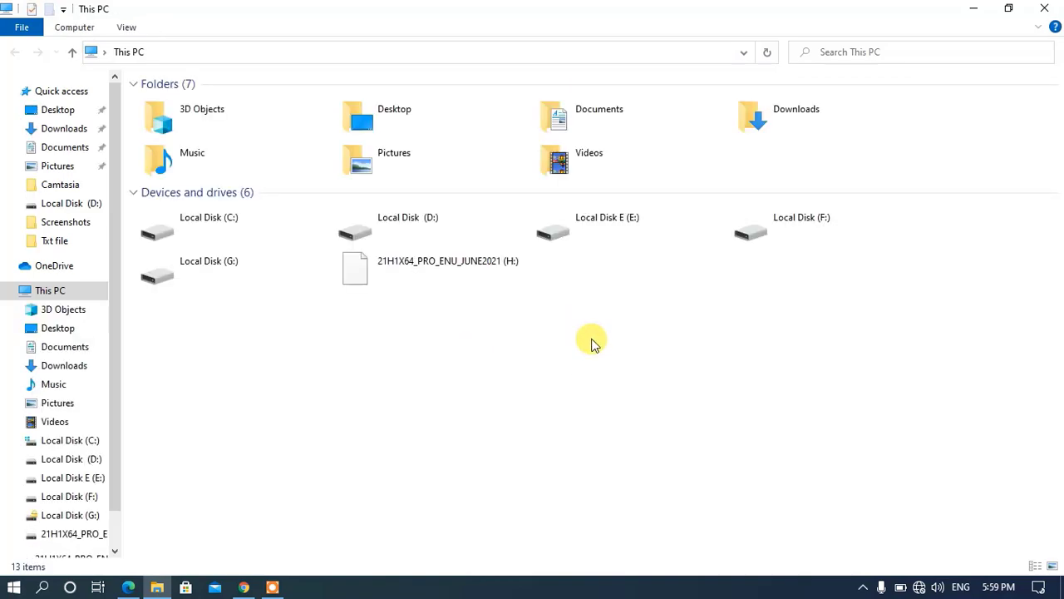
{"action": "left_click_drag", "start_coordinate": [460, 329], "coordinate": [443, 255]}
{"action": "double_click", "coordinate": [440, 275]}
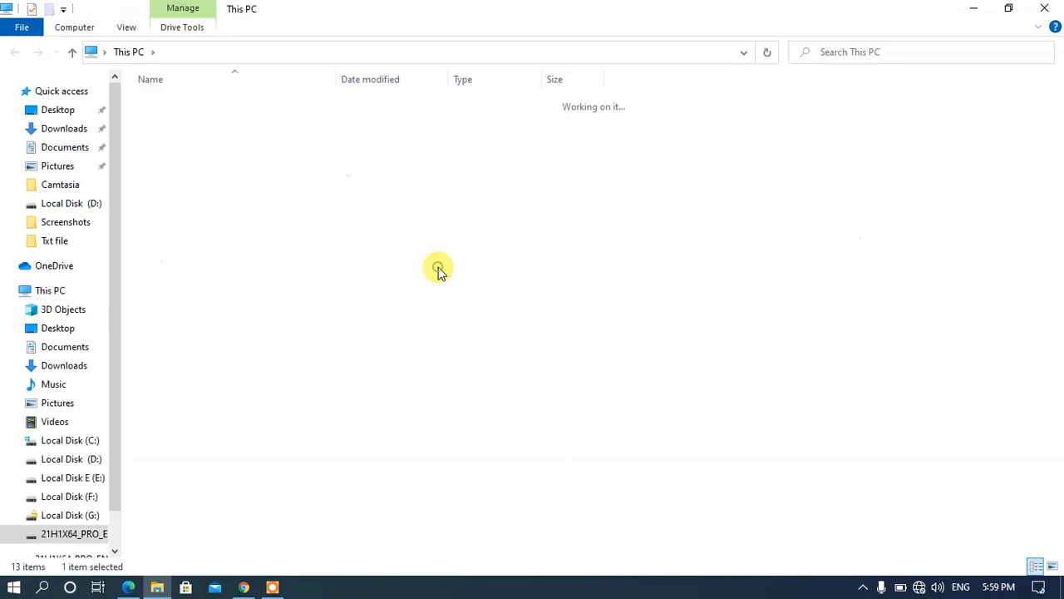
{"action": "left_click_drag", "start_coordinate": [286, 263], "coordinate": [285, 93]}
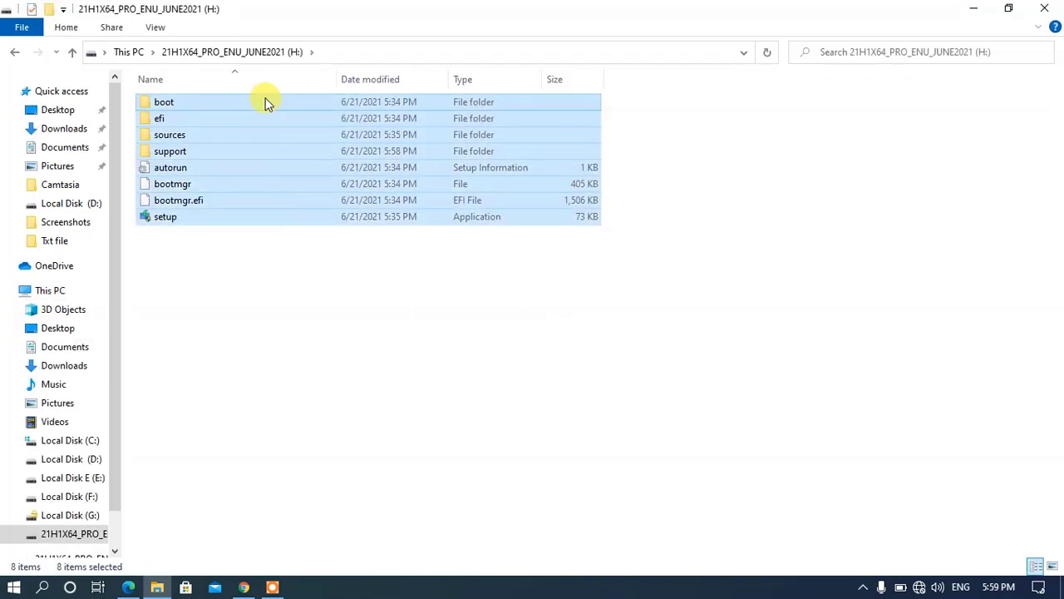
Return from the H: drive's files to This PC and close File Explorer
{"action": "left_click", "coordinate": [13, 61]}
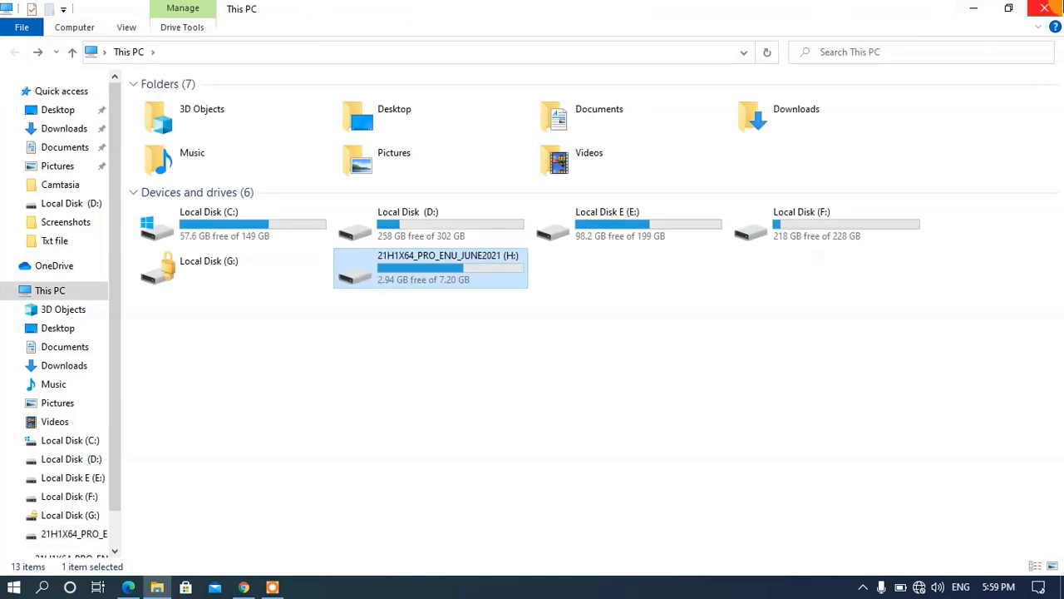
{"action": "left_click", "coordinate": [1044, 8]}
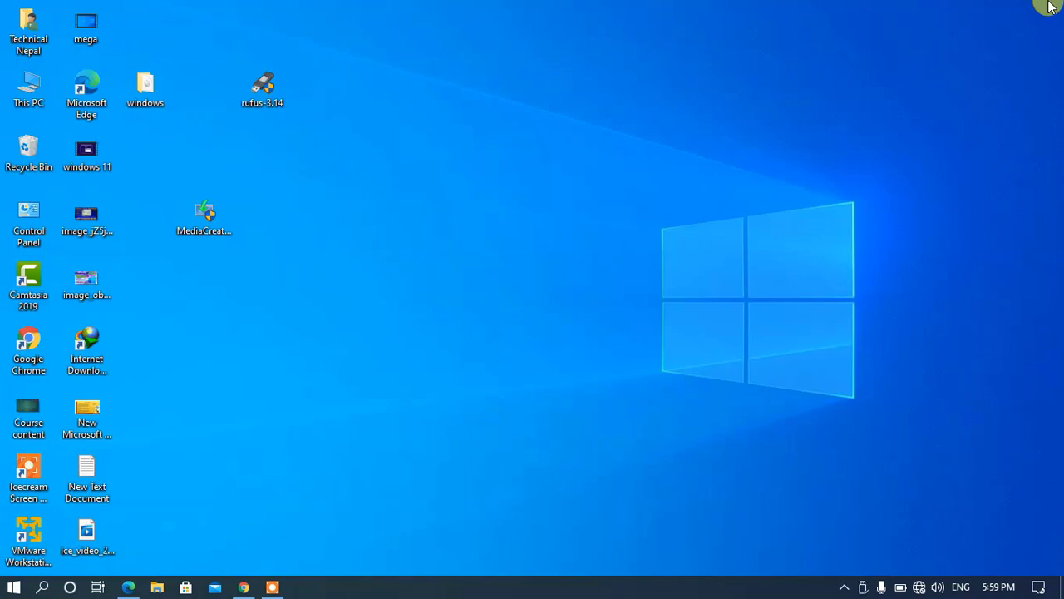
Reopen This PC to check the 21H1X64_PRO_ENU_JUNE2021 (H:) drive and its icon, and return to the desktop
{"action": "double_click", "coordinate": [53, 87]}
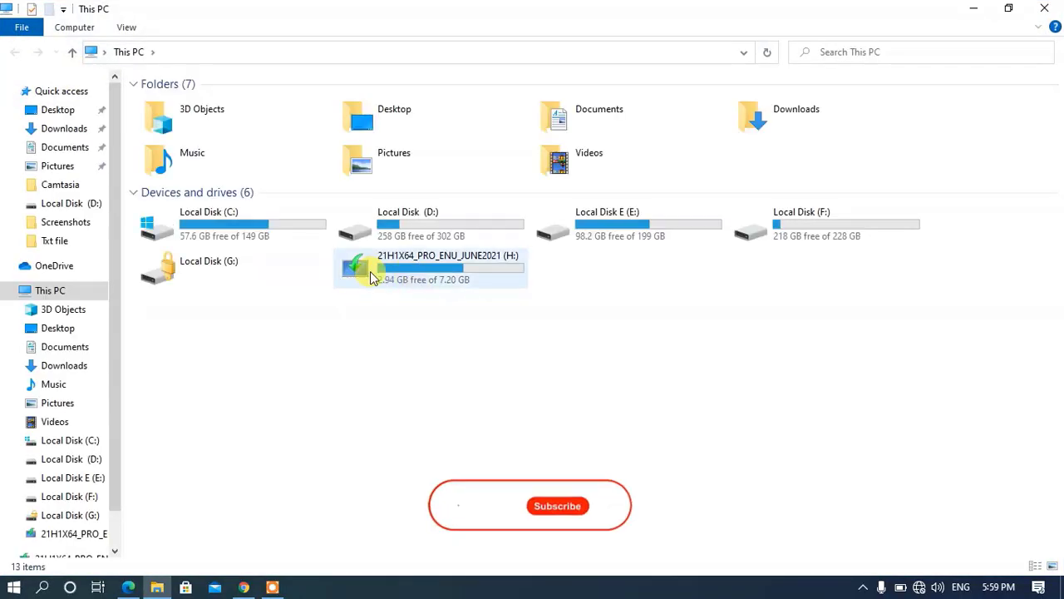
{"action": "left_click_drag", "start_coordinate": [408, 352], "coordinate": [458, 349]}
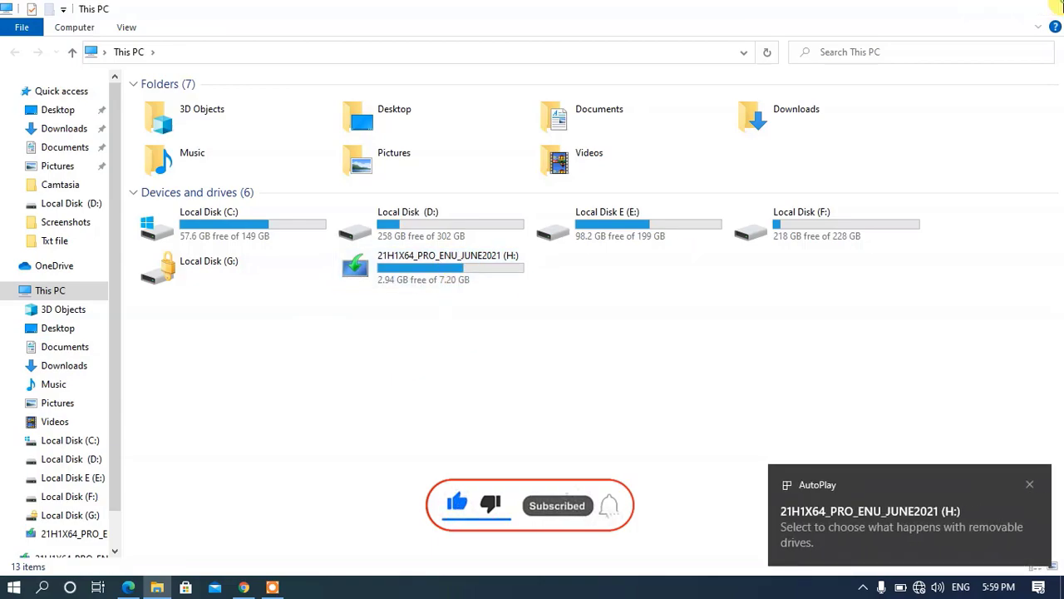
{"action": "key", "text": "super+d"}
Refresh the desktop several times and dismiss the AutoPlay notification for the 21H1X64_PRO_ENU_JUNE2021 (H:) drive
{"action": "right_click", "coordinate": [444, 182]}
{"action": "left_click", "coordinate": [479, 226]}
{"action": "right_click", "coordinate": [481, 225]}
{"action": "left_click", "coordinate": [509, 270]}
{"action": "right_click", "coordinate": [509, 272]}
{"action": "left_click", "coordinate": [541, 315]}
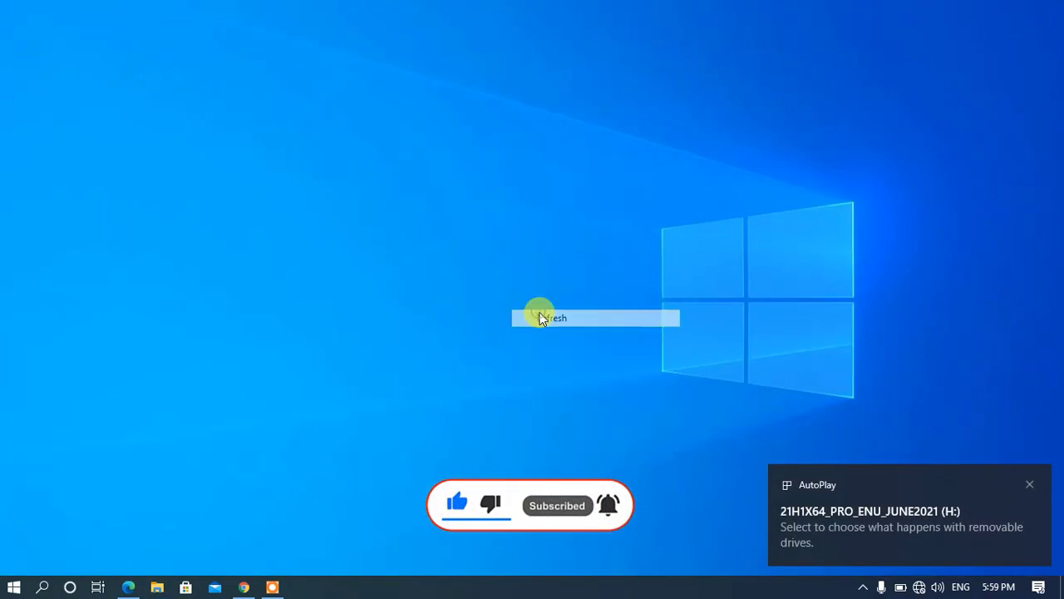
{"action": "left_click", "coordinate": [1029, 484]}
{"action": "right_click", "coordinate": [592, 225]}
{"action": "left_click", "coordinate": [630, 274]}
{"action": "right_click", "coordinate": [629, 278]}
{"action": "left_click", "coordinate": [647, 323]}
{"action": "right_click", "coordinate": [585, 231]}
{"action": "left_click", "coordinate": [620, 277]}
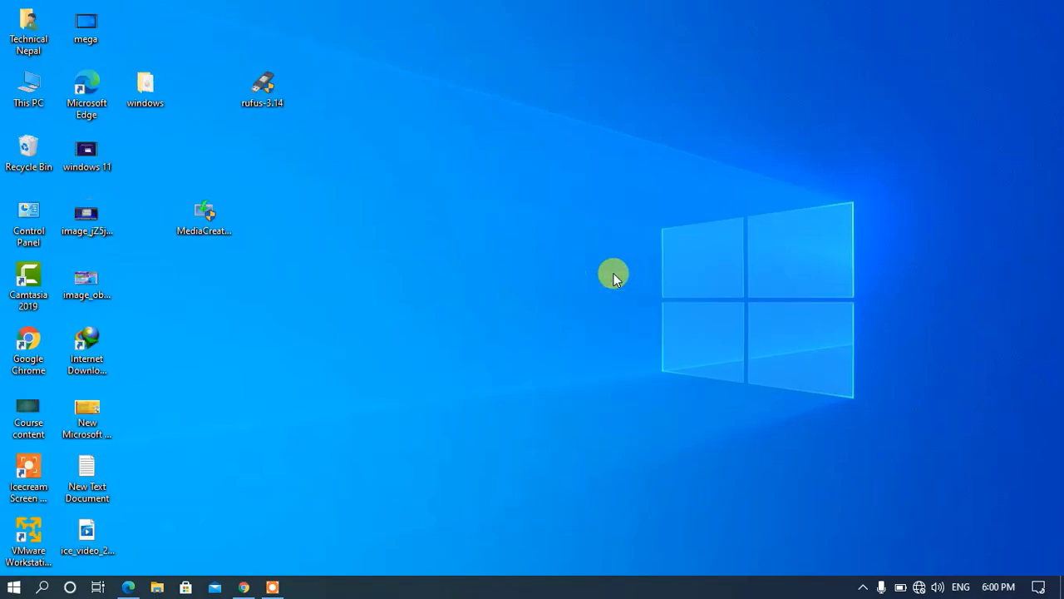